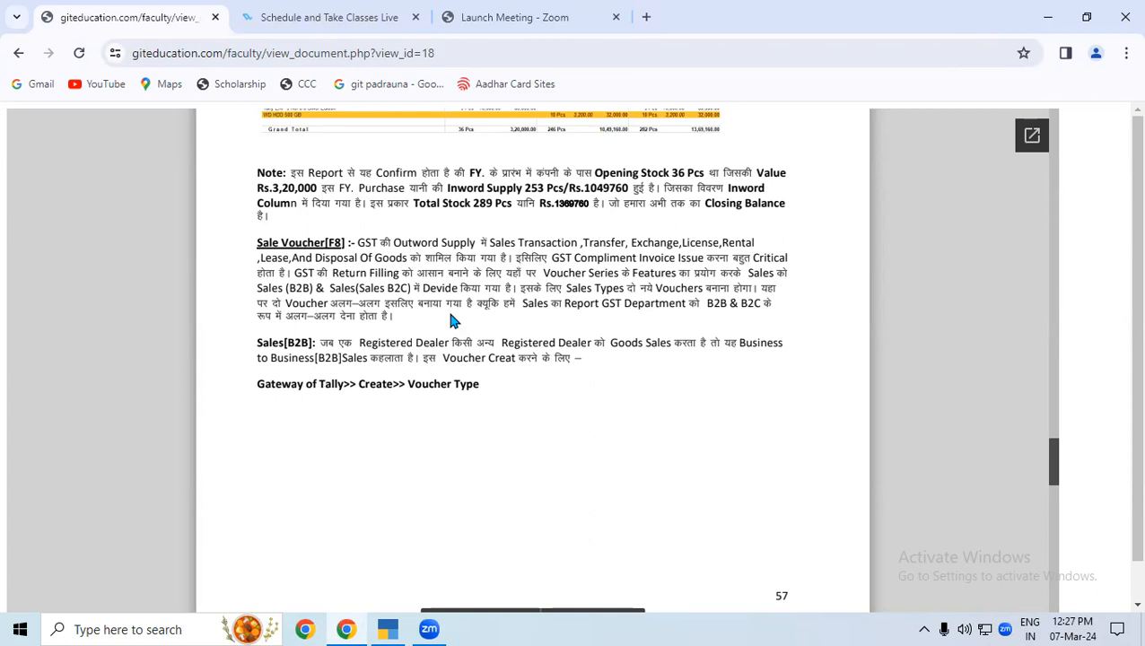
Draw a red tick beside the Sale Voucher[F8] heading with the annotation pen.
left_click(620, 78)
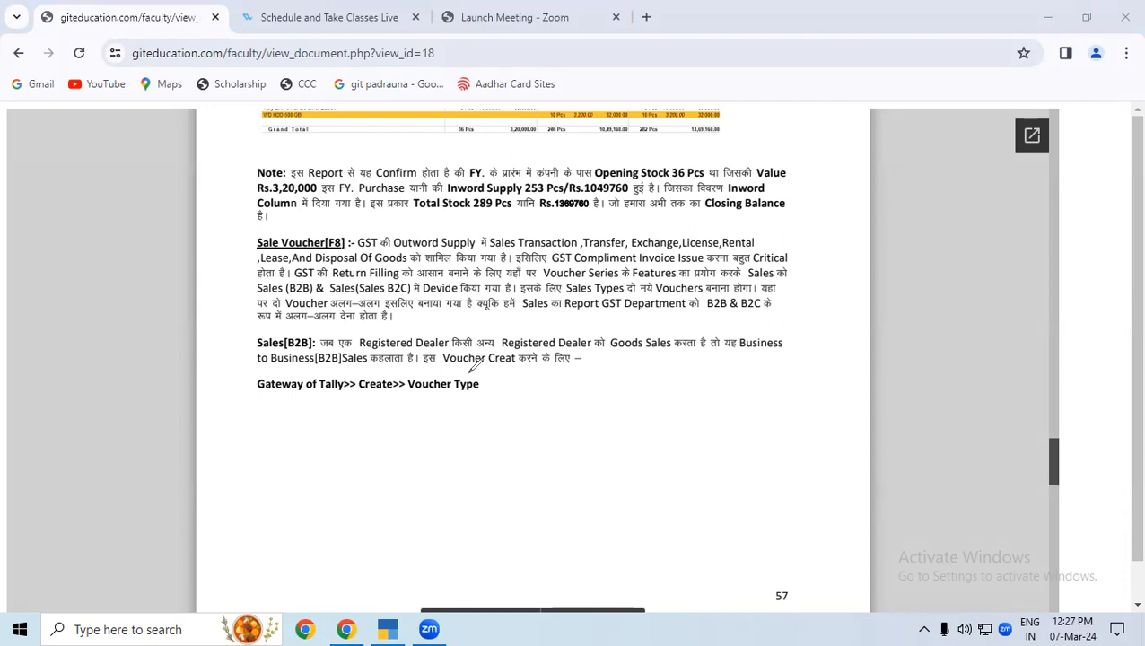
mouse_move(191, 250)
left_mouse_down()
mouse_move(207, 262)
mouse_move(266, 227)
left_mouse_up()
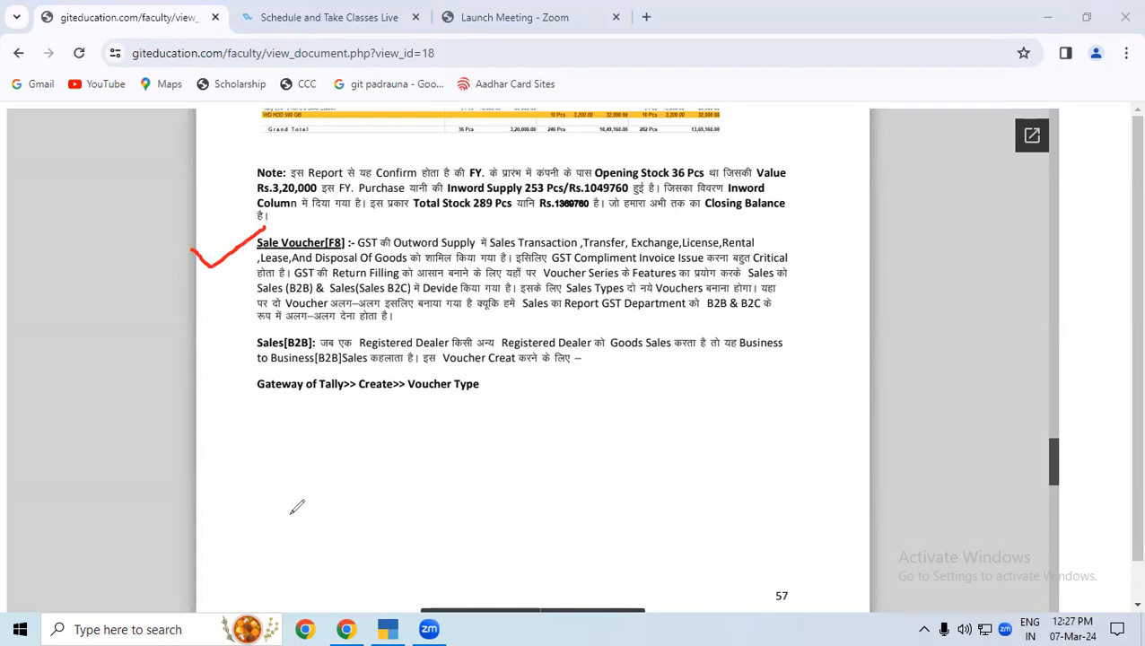
mouse_move(305, 459)
left_mouse_down()
mouse_move(269, 485)
mouse_move(309, 433)
mouse_move(312, 499)
left_mouse_up()
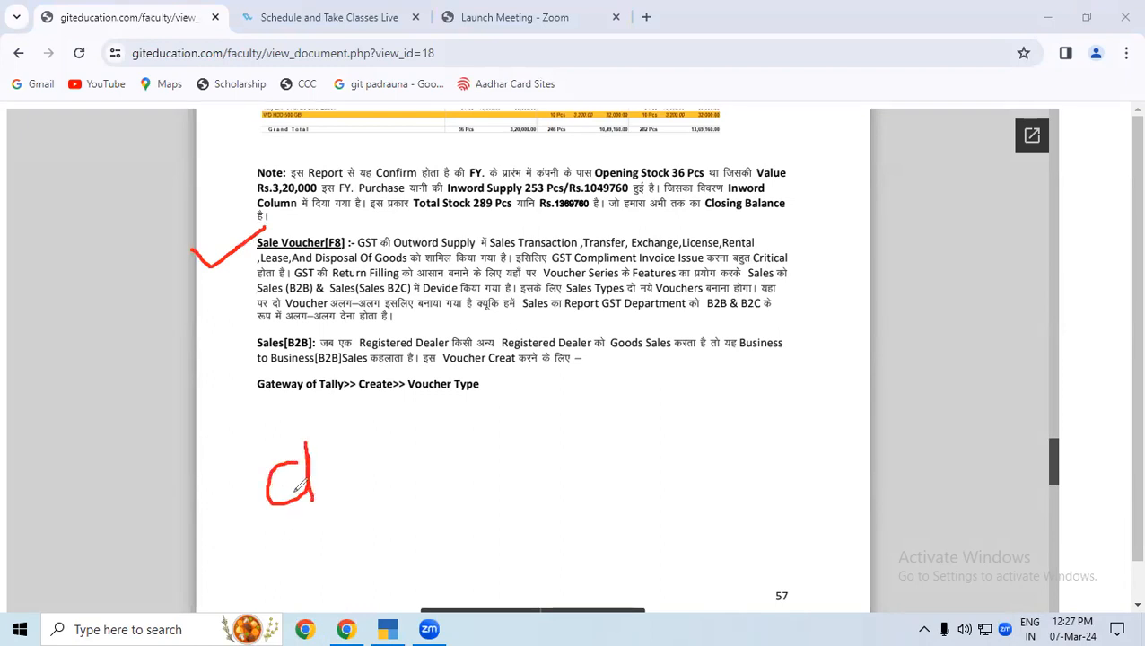
left_click_drag(273, 461, 313, 494)
mouse_move(279, 434)
left_mouse_down()
mouse_move(382, 480)
mouse_move(269, 444)
mouse_move(418, 428)
left_mouse_up()
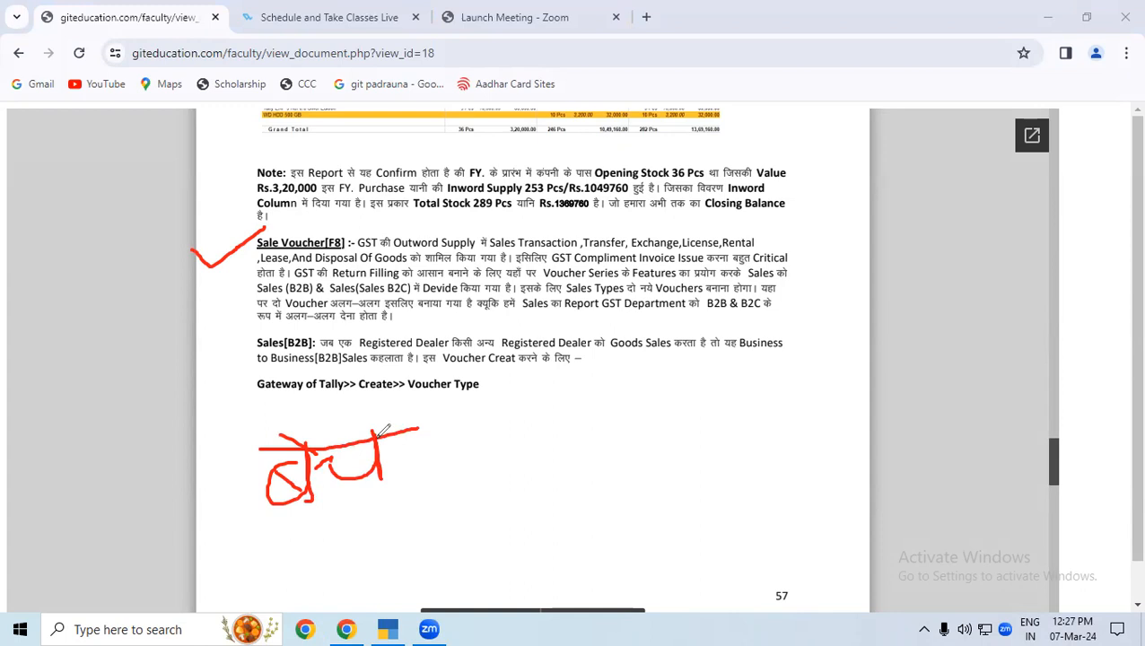
key("ctrl+z")
key("ctrl+z")
key("ctrl+z")
key("ctrl+z")
key("ctrl+z")
key("ctrl+z")
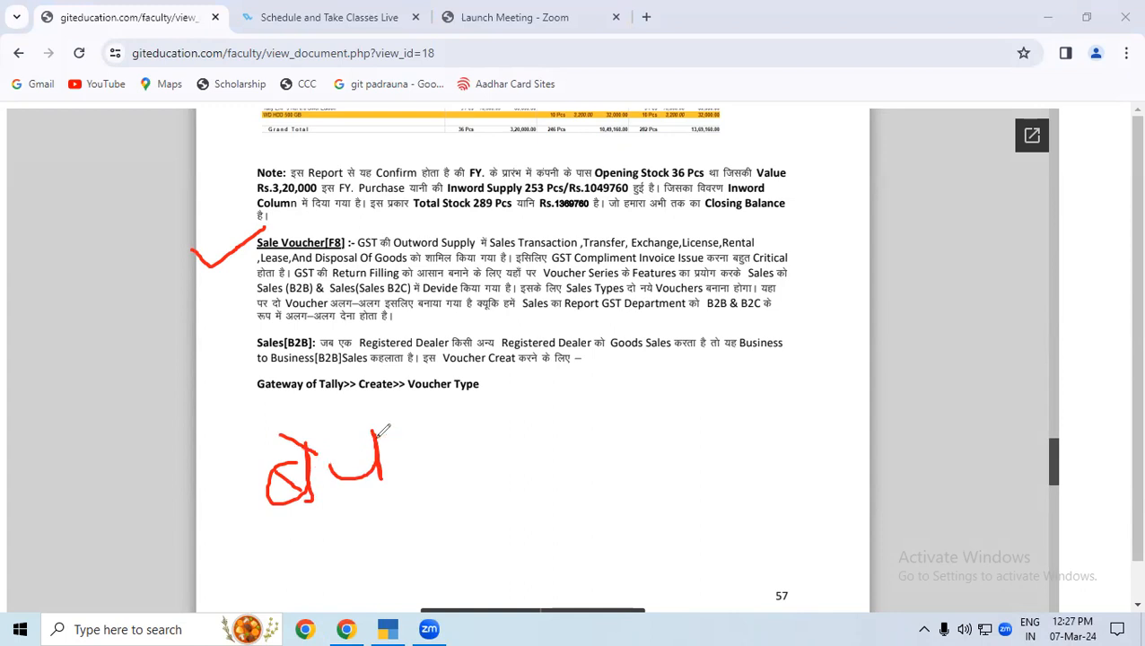
key("ctrl+z")
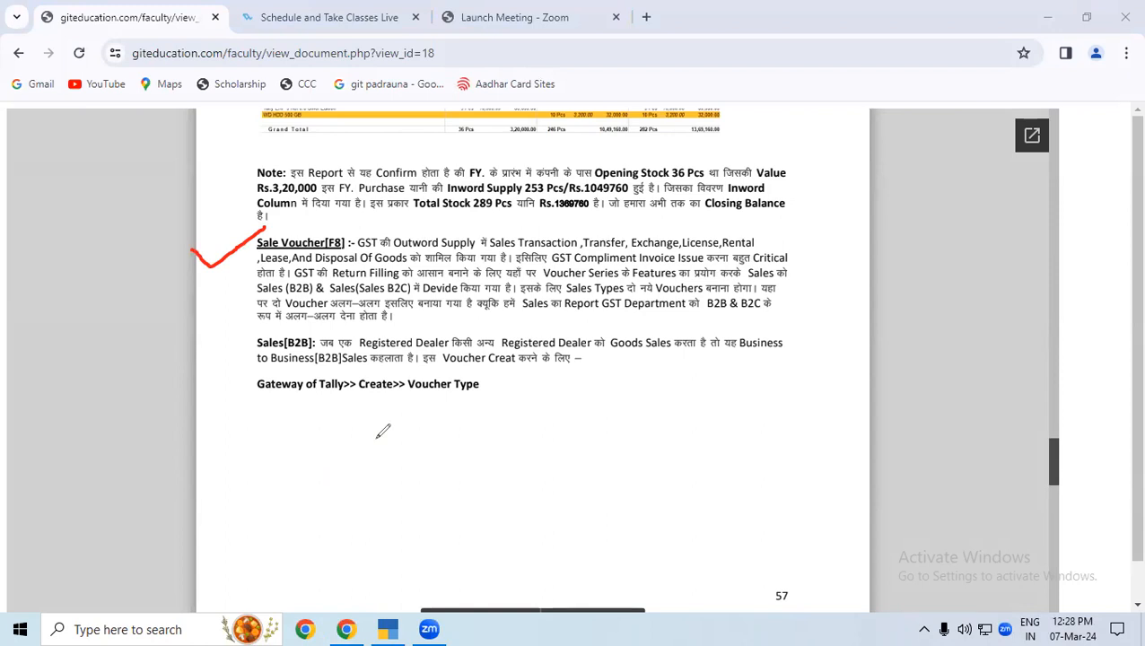
Add a second tick beside the Sale Voucher[F8] heading and draw two short marks above its text.
mouse_move(178, 258)
left_mouse_down()
mouse_move(195, 294)
mouse_move(245, 251)
mouse_move(357, 211)
left_mouse_up()
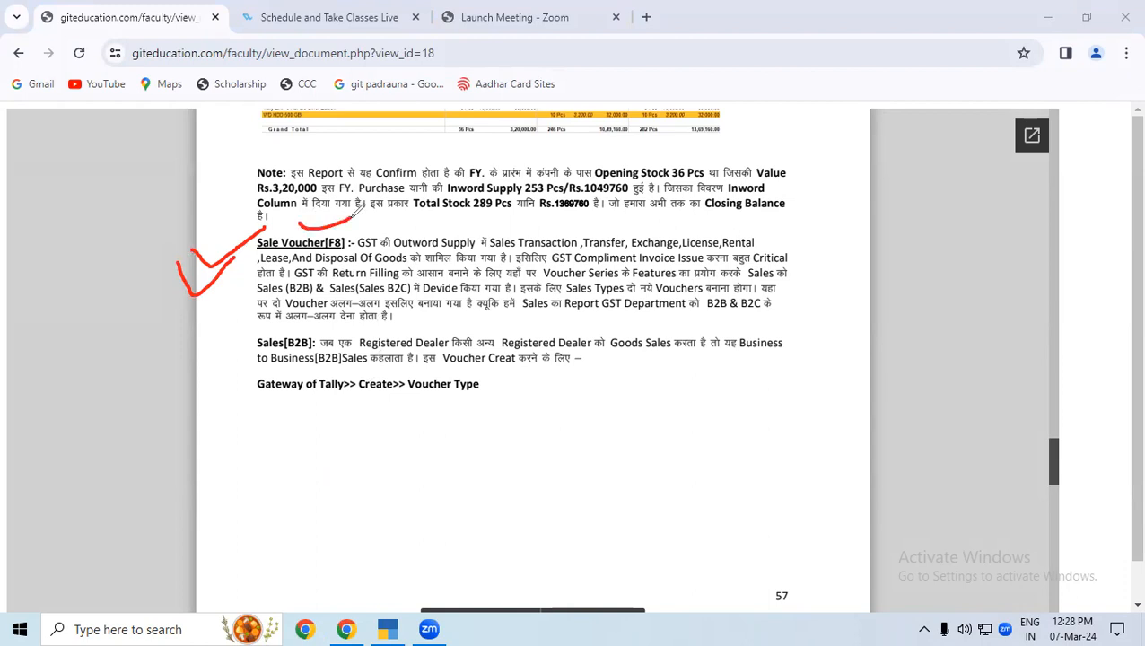
left_click_drag(337, 229, 368, 219)
mouse_move(427, 447)
left_mouse_down()
mouse_move(406, 446)
mouse_move(436, 465)
mouse_move(401, 495)
mouse_move(465, 462)
mouse_move(481, 429)
mouse_move(499, 463)
left_mouse_up()
mouse_move(501, 420)
left_mouse_down()
mouse_move(513, 413)
mouse_move(515, 434)
left_mouse_up()
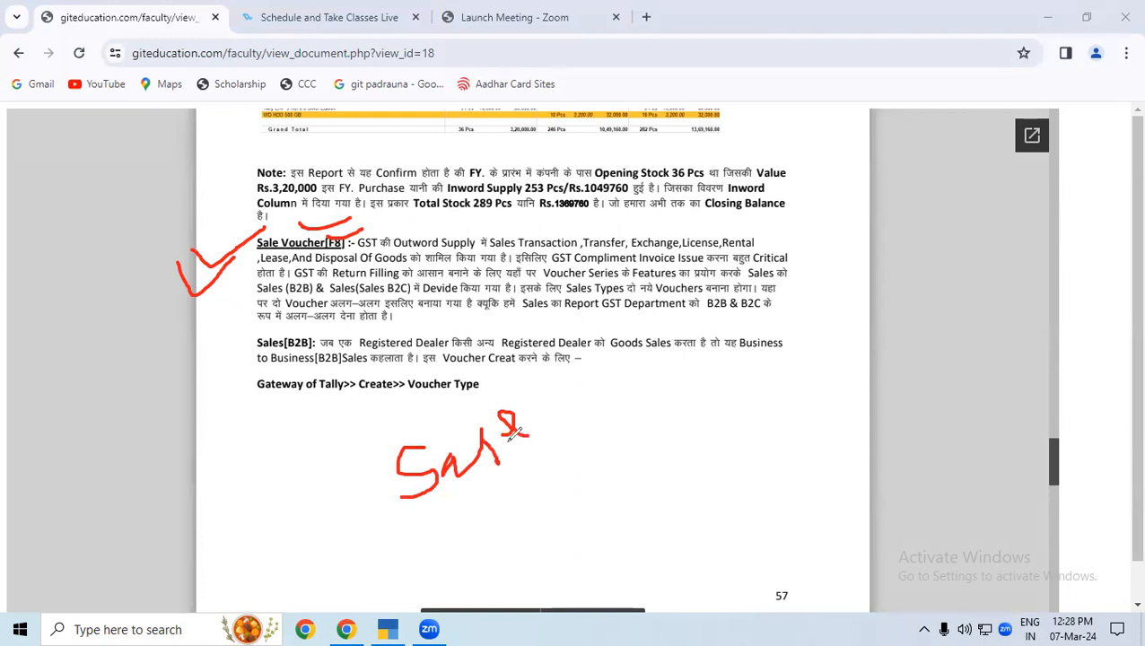
key("ctrl+z")
key("ctrl+z")
key("ctrl+z")
key("ctrl+z")
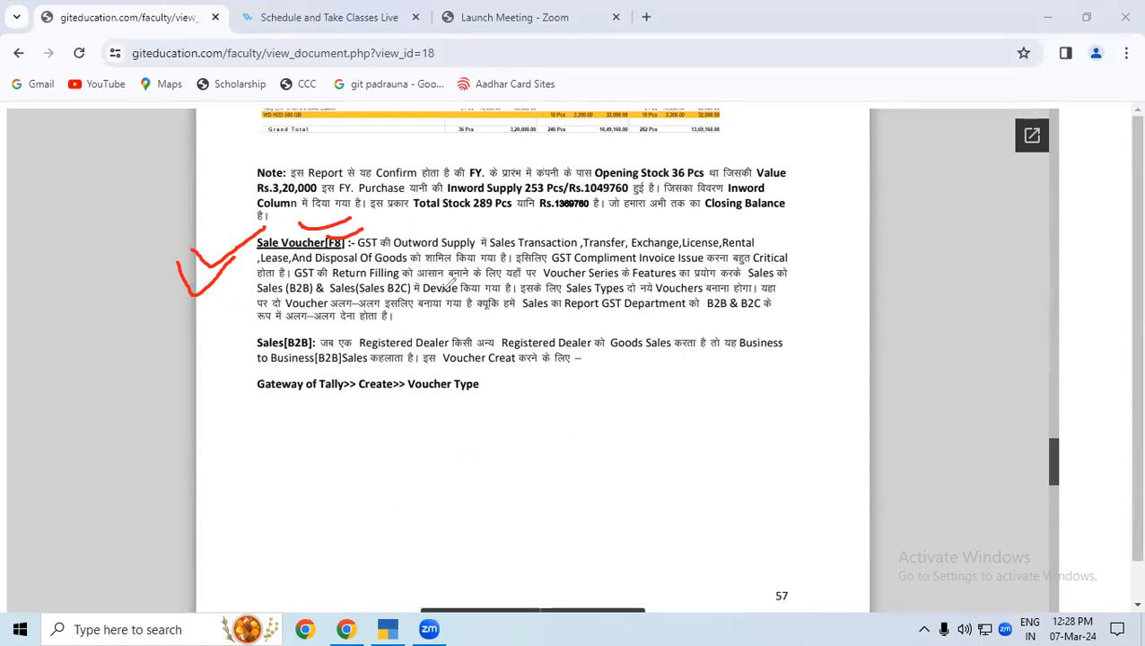
Mark the key terms of the Sale Voucher[F8] paragraph with red lines and tick the Gateway of Tally path beneath it.
left_click_drag(377, 228, 741, 225)
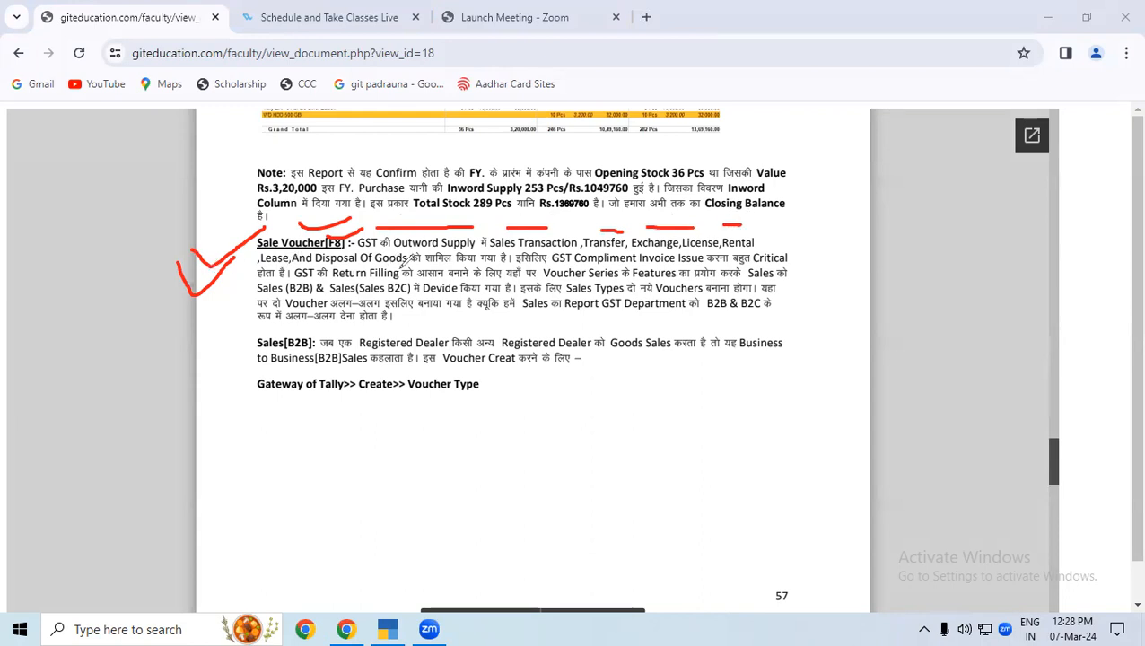
left_click_drag(446, 265, 473, 263)
left_click_drag(555, 282, 590, 282)
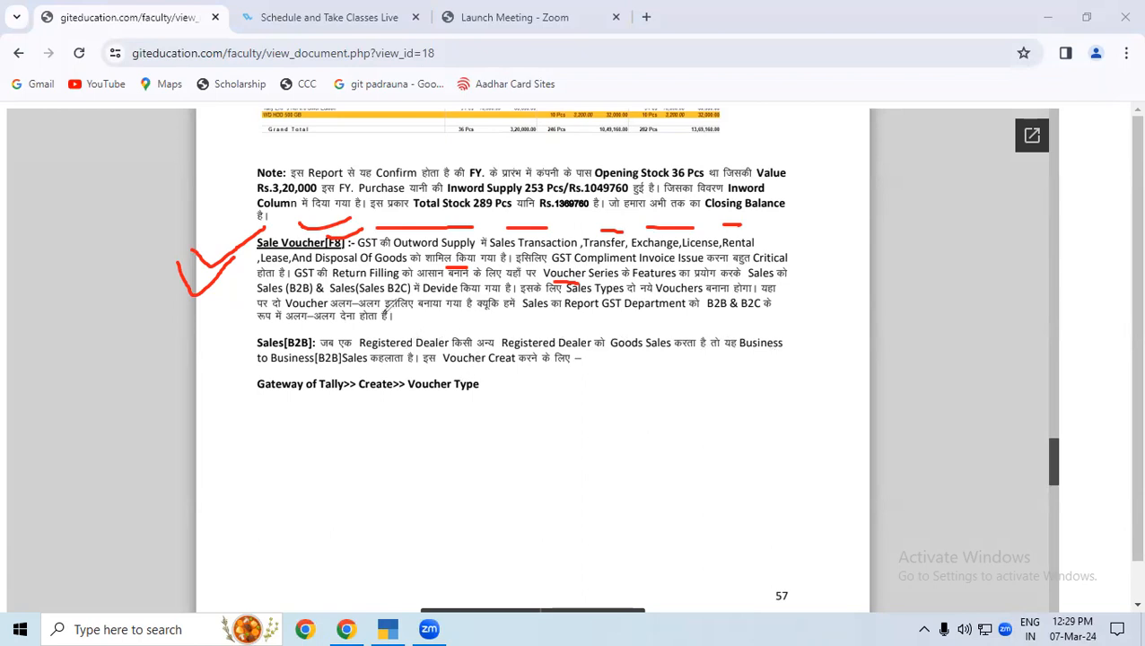
left_click_drag(242, 327, 320, 333)
mouse_move(230, 403)
left_mouse_down()
mouse_move(238, 416)
mouse_move(316, 391)
left_mouse_up()
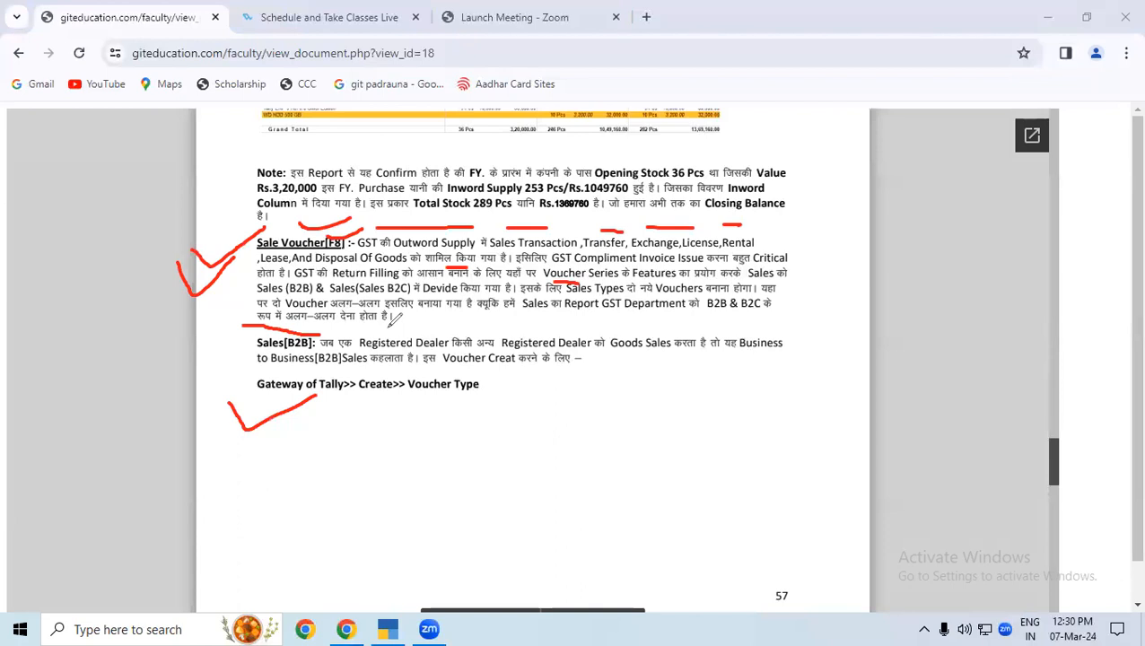
Handwrite "Sales" in the blank area beside the Gateway of Tally path and "B2B" in the margin above it.
mouse_move(639, 401)
left_mouse_down()
mouse_move(659, 417)
mouse_move(608, 453)
left_mouse_up()
mouse_move(679, 404)
left_mouse_down()
mouse_move(689, 433)
mouse_move(709, 429)
mouse_move(729, 377)
mouse_move(752, 404)
mouse_move(779, 359)
mouse_move(793, 382)
mouse_move(763, 394)
left_mouse_up()
mouse_move(831, 292)
left_mouse_down()
mouse_move(836, 334)
mouse_move(857, 312)
mouse_move(839, 341)
left_mouse_up()
mouse_move(897, 272)
left_mouse_down()
mouse_move(924, 269)
mouse_move(906, 318)
mouse_move(937, 314)
left_mouse_up()
mouse_move(940, 235)
left_mouse_down()
mouse_move(951, 286)
mouse_move(967, 264)
mouse_move(948, 292)
left_mouse_up()
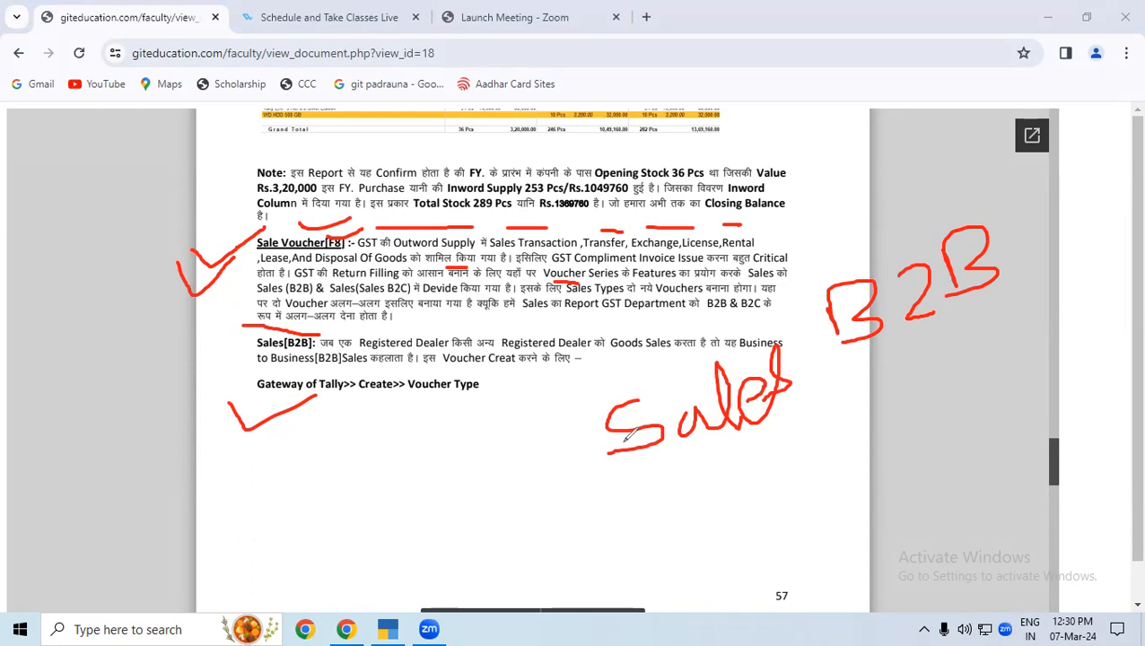
Tick the Sales[B2B] heading and mark the key phrases of its paragraph and the Gateway of Tally>> Create>> Voucher Type path.
left_click_drag(234, 339, 261, 334)
left_click_drag(355, 322, 449, 320)
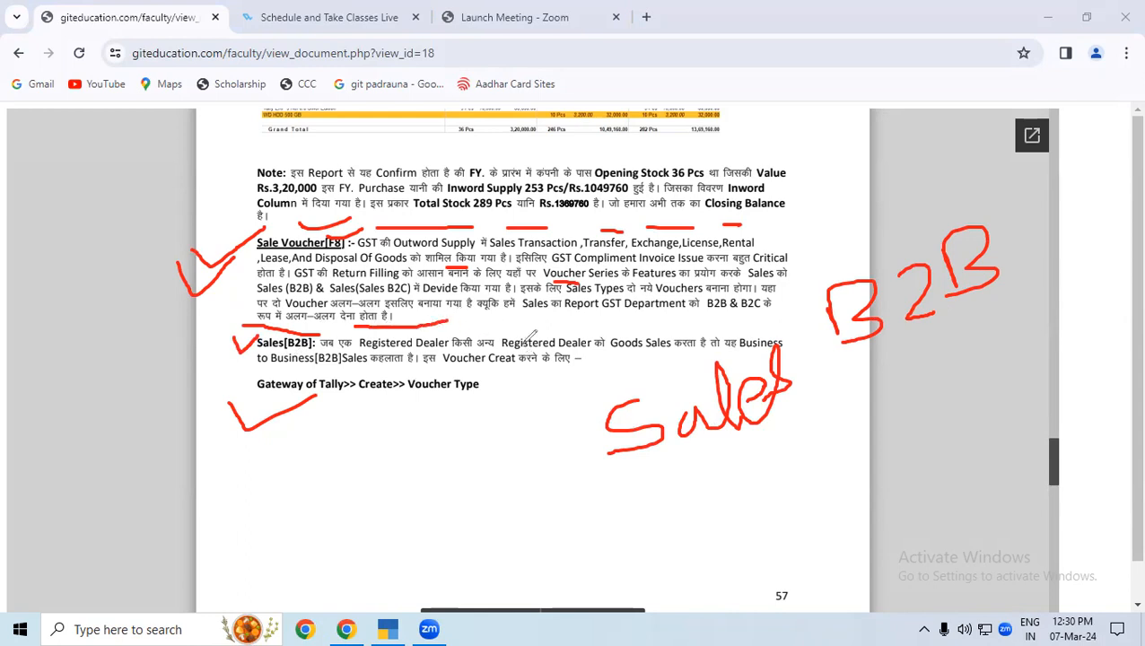
left_click_drag(521, 330, 676, 330)
left_click_drag(271, 362, 315, 361)
left_click_drag(436, 367, 556, 366)
left_click_drag(277, 403, 460, 400)
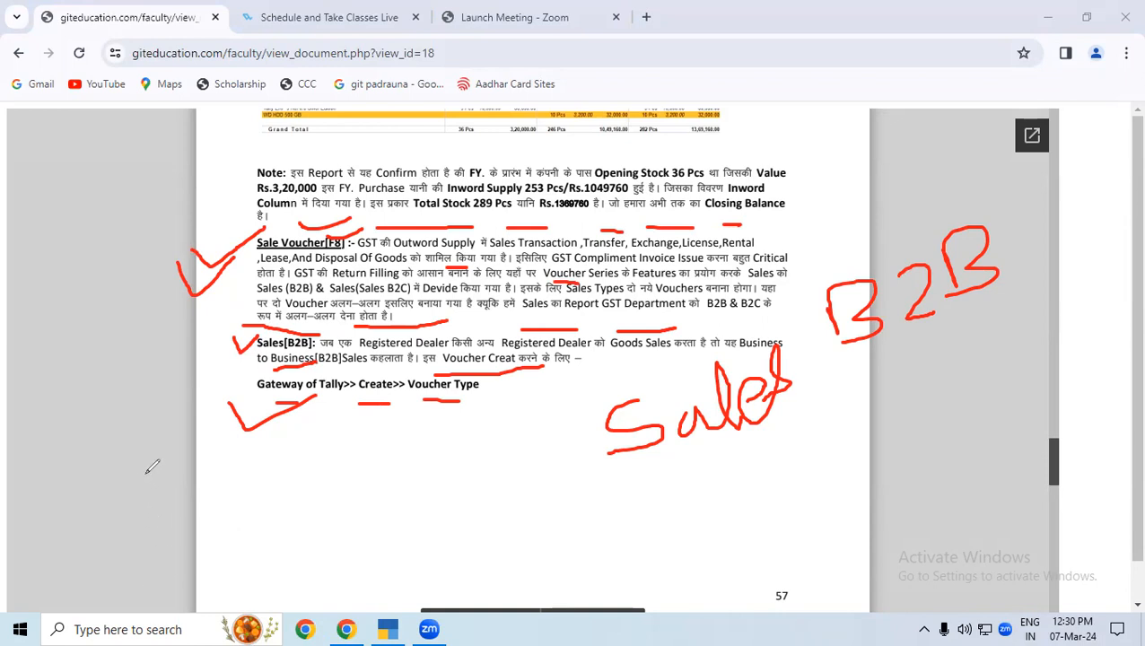
Handwrite "RK" and "SK" below the Gateway of Tally path as two example dealers and circle each of them.
mouse_move(146, 474)
left_mouse_down()
mouse_move(155, 509)
mouse_move(155, 463)
mouse_move(150, 498)
mouse_move(181, 512)
left_mouse_up()
left_click_drag(177, 463, 191, 504)
mouse_move(204, 463)
left_mouse_down()
mouse_move(196, 493)
mouse_move(226, 498)
left_mouse_up()
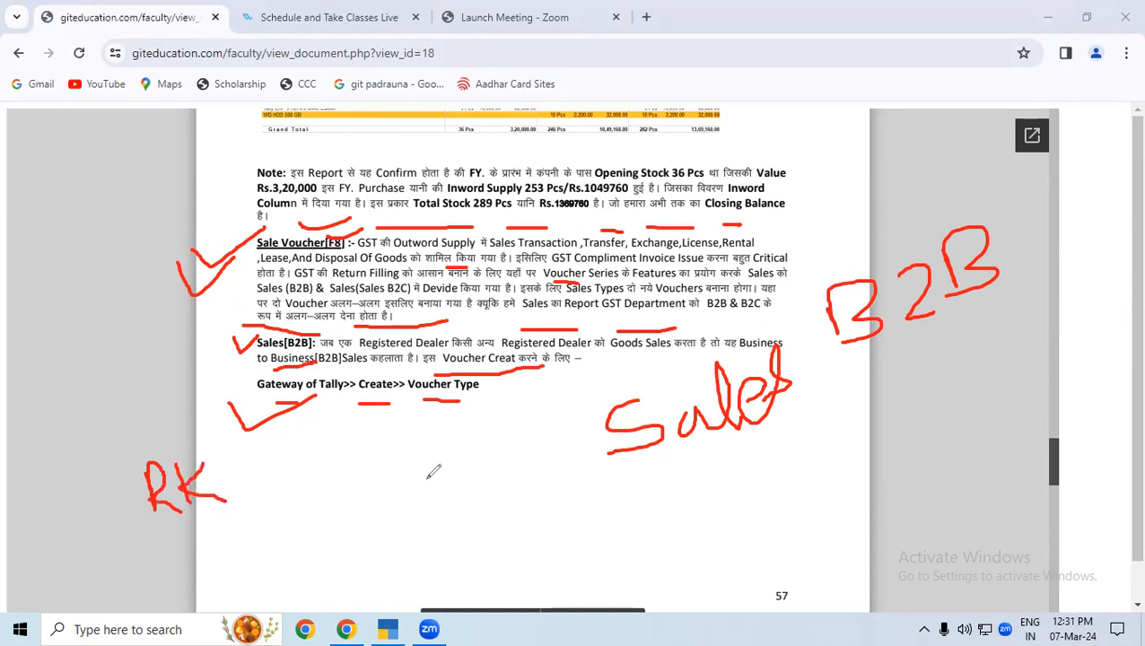
mouse_move(467, 429)
left_mouse_down()
mouse_move(446, 434)
mouse_move(473, 451)
mouse_move(445, 469)
left_mouse_up()
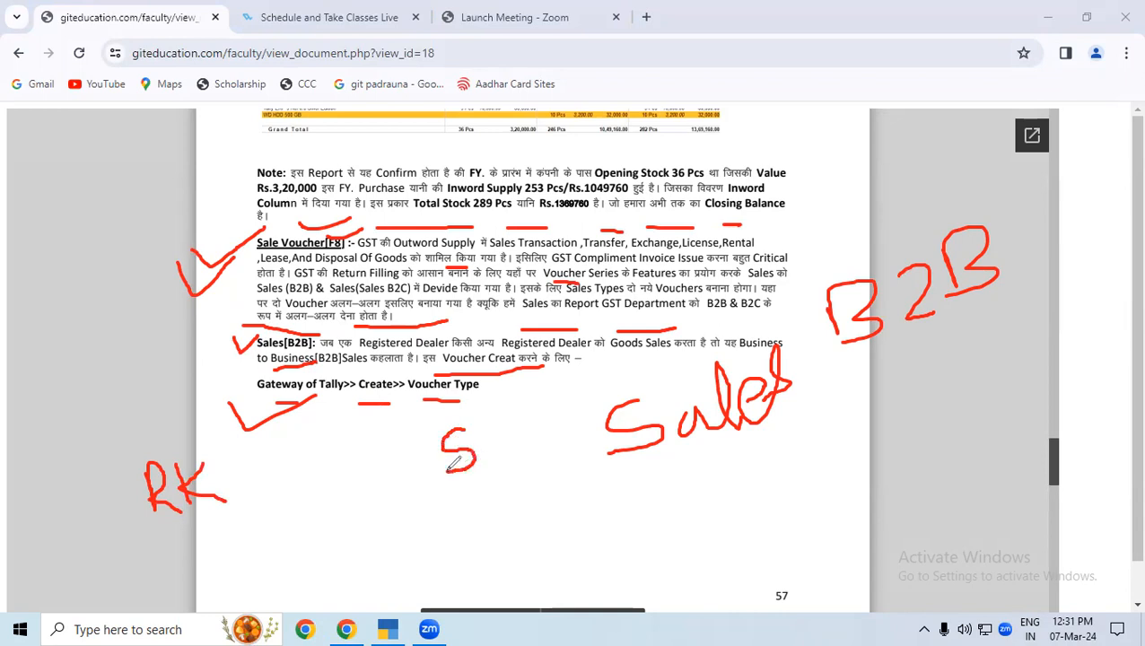
mouse_move(508, 409)
left_mouse_down()
mouse_move(503, 455)
mouse_move(494, 435)
mouse_move(534, 452)
left_mouse_up()
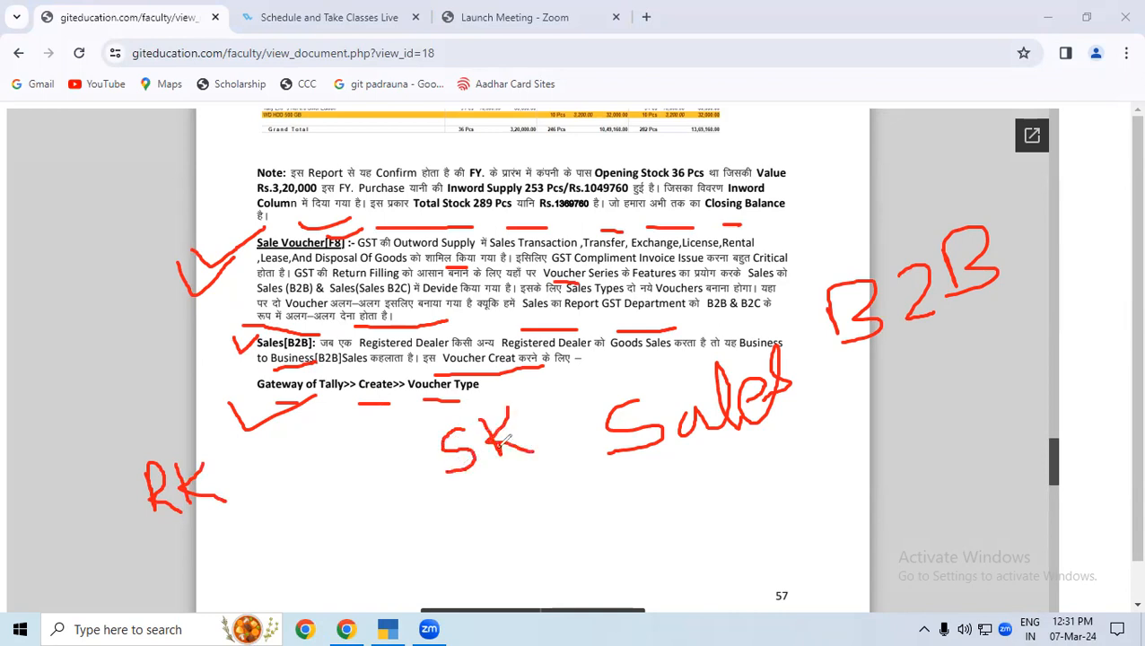
mouse_move(179, 433)
left_mouse_down()
mouse_move(142, 499)
mouse_move(275, 495)
mouse_move(174, 432)
left_mouse_up()
mouse_move(458, 415)
left_mouse_down()
mouse_move(435, 427)
mouse_move(531, 485)
mouse_move(508, 397)
mouse_move(431, 436)
left_mouse_up()
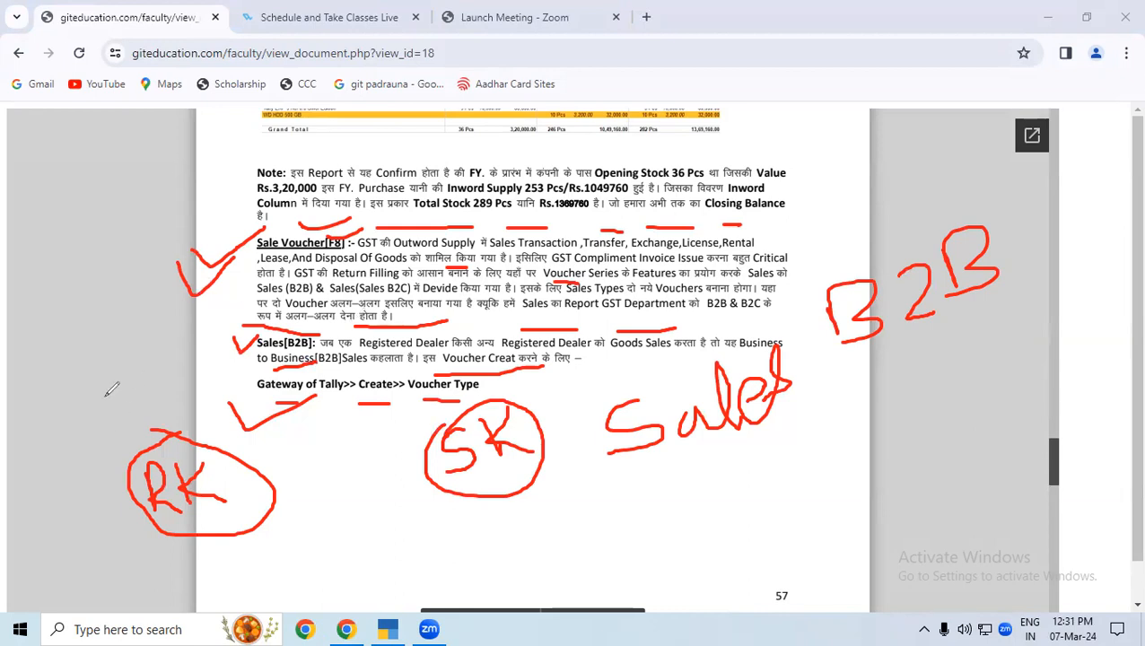
Draw a circled "R" above both RK and SK and add a tick next to each dealer.
left_click_drag(108, 380, 117, 427)
left_click_drag(108, 381, 162, 414)
mouse_move(139, 366)
left_mouse_down()
mouse_move(176, 400)
mouse_move(120, 421)
mouse_move(99, 381)
mouse_move(140, 377)
left_mouse_up()
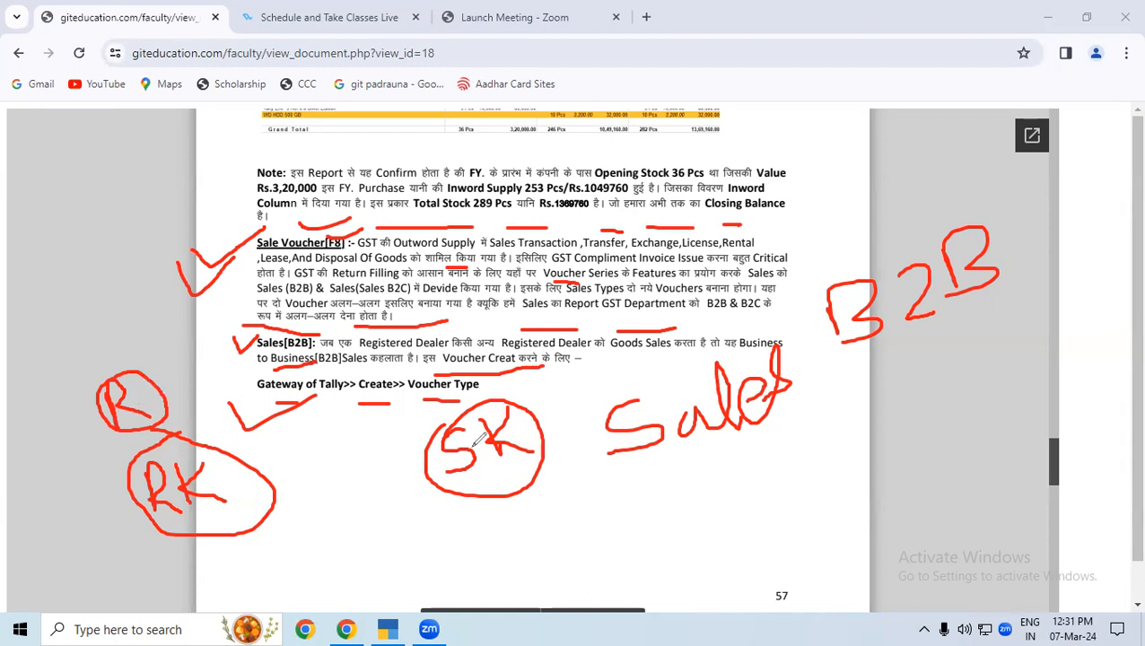
mouse_move(543, 371)
left_mouse_down()
mouse_move(555, 403)
mouse_move(563, 373)
mouse_move(566, 392)
mouse_move(594, 390)
mouse_move(507, 411)
mouse_move(574, 344)
mouse_move(580, 357)
left_mouse_up()
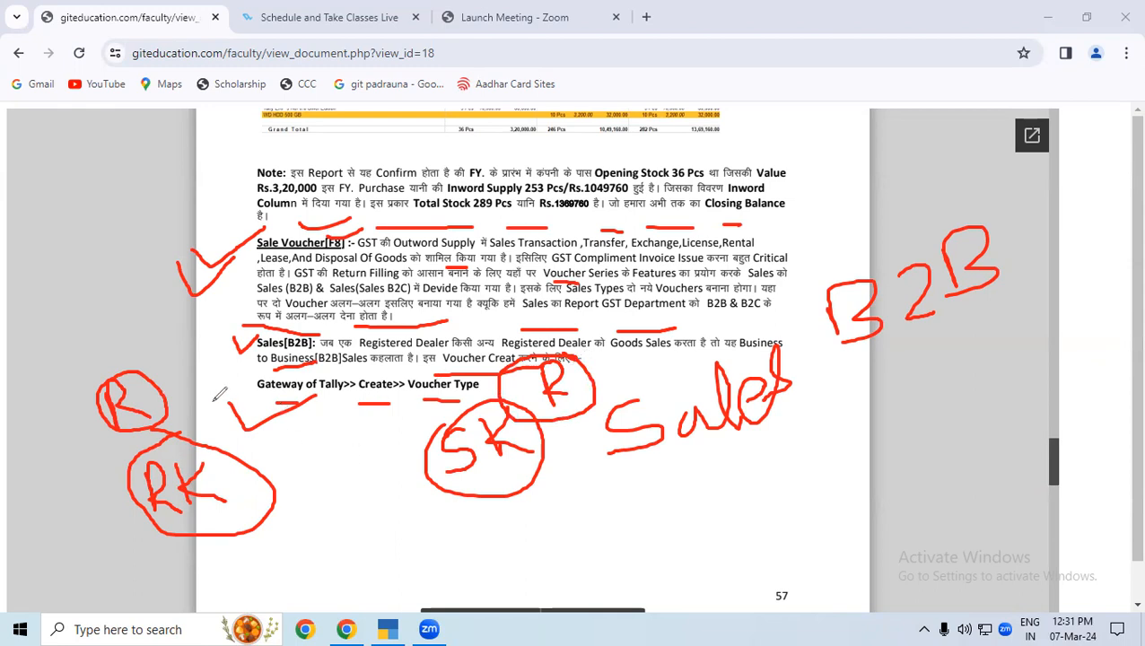
left_click_drag(206, 405, 227, 389)
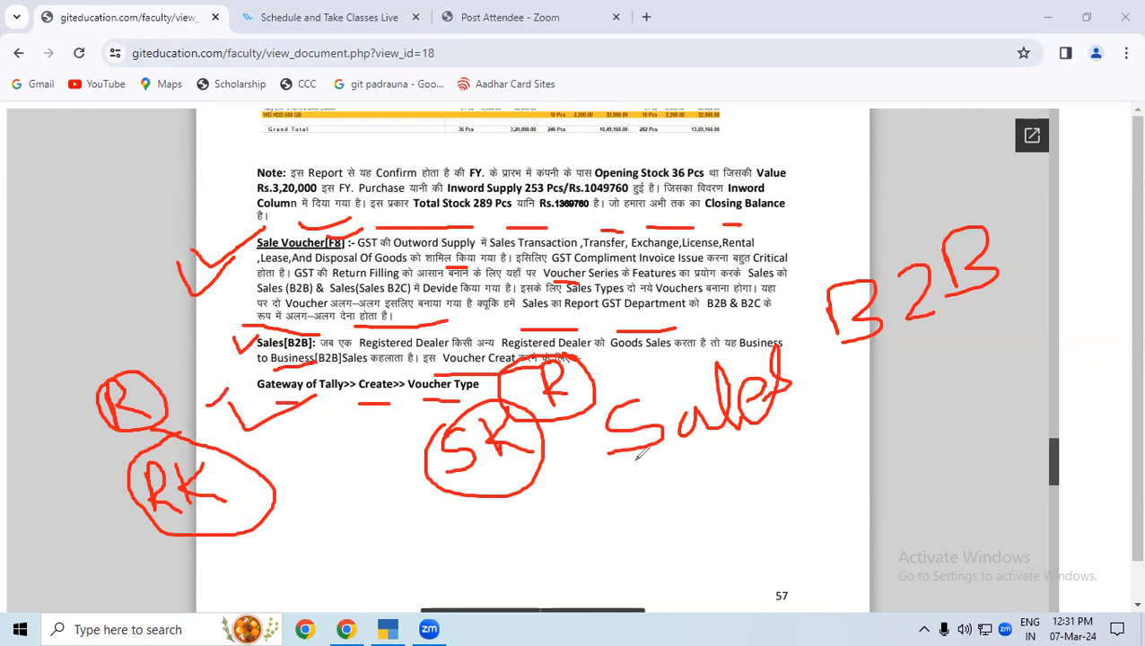
left_click_drag(562, 437, 619, 384)
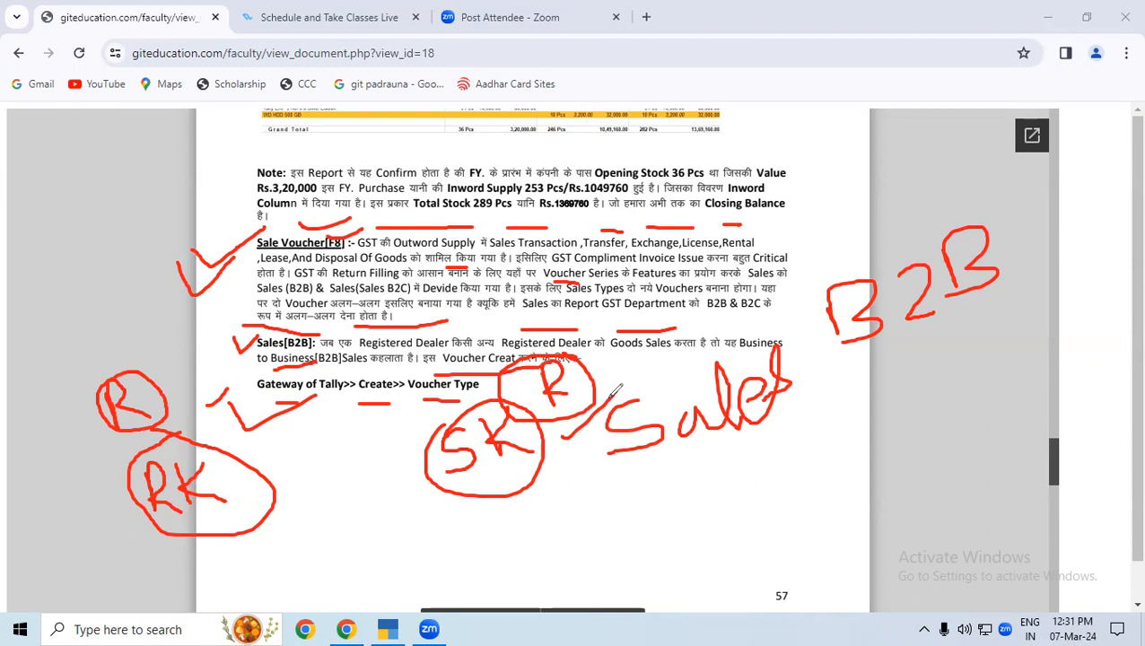
Connect RK and SK with arrows in both directions and write an underlined "B2B" below SK.
mouse_move(232, 524)
left_mouse_down()
mouse_move(381, 510)
mouse_move(422, 490)
mouse_move(409, 510)
left_mouse_up()
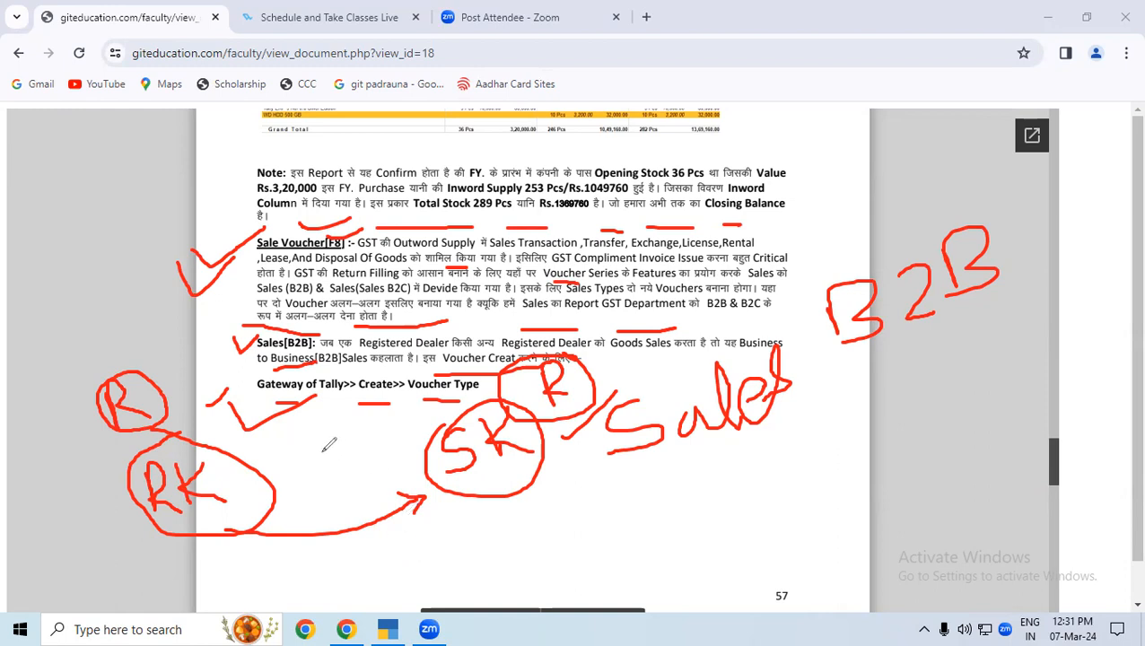
left_click_drag(483, 516, 484, 561)
mouse_move(521, 517)
left_mouse_down()
mouse_move(538, 556)
mouse_move(562, 545)
left_mouse_up()
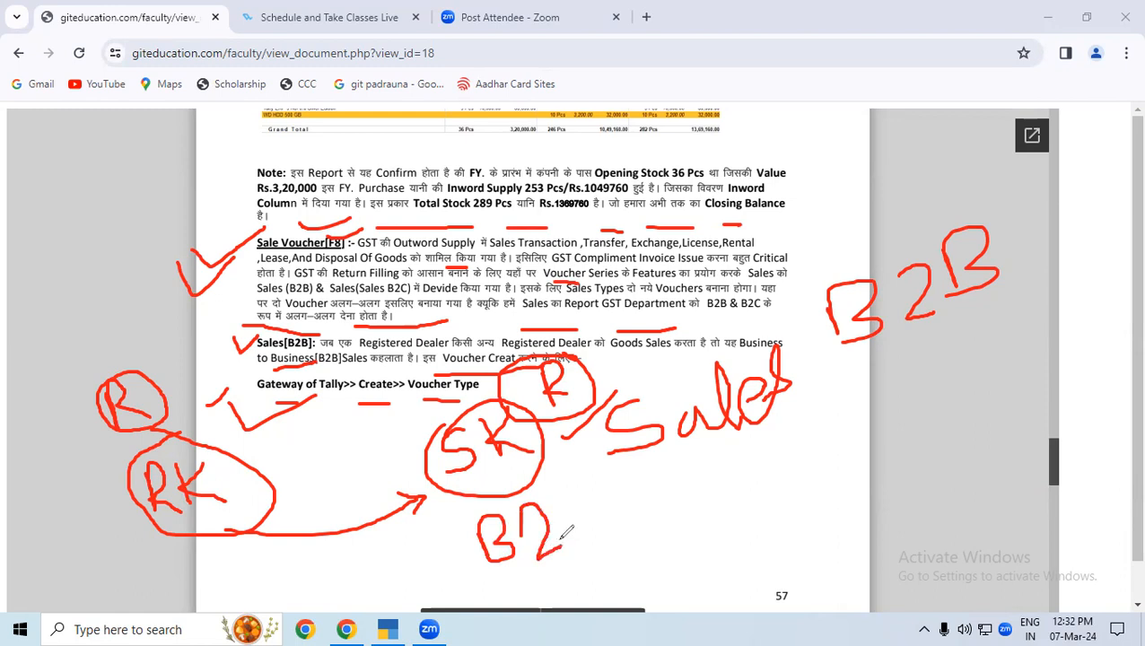
mouse_move(570, 489)
left_mouse_down()
mouse_move(574, 534)
mouse_move(581, 507)
mouse_move(594, 523)
left_mouse_up()
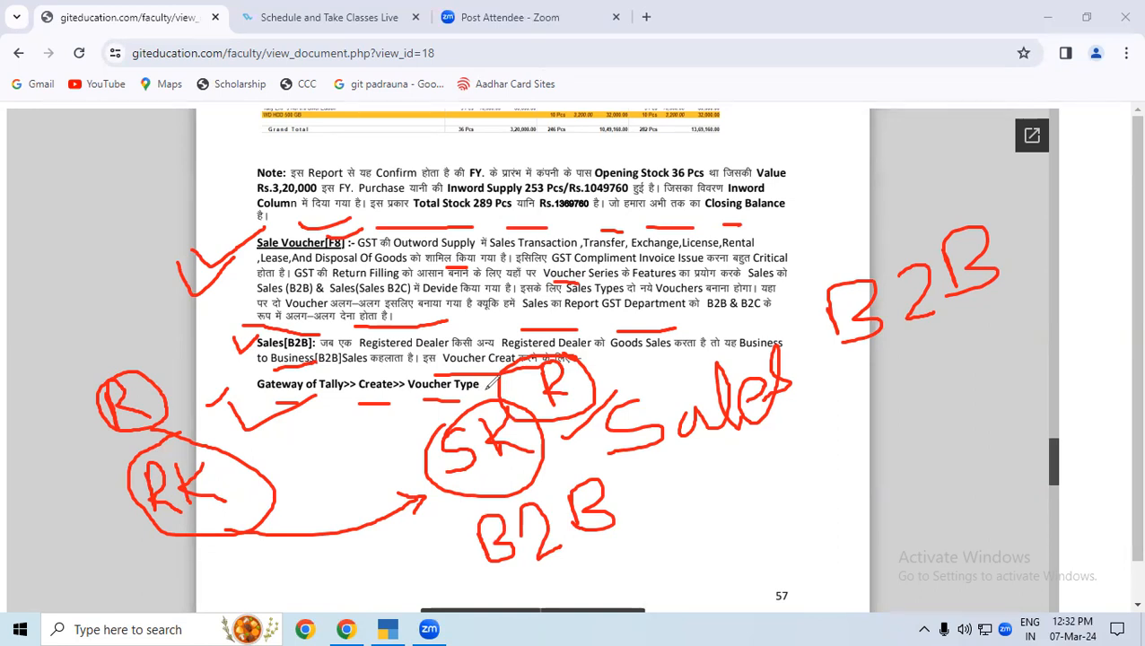
mouse_move(434, 450)
left_mouse_down()
mouse_move(346, 439)
mouse_move(269, 472)
mouse_move(273, 448)
mouse_move(267, 475)
mouse_move(282, 458)
left_mouse_up()
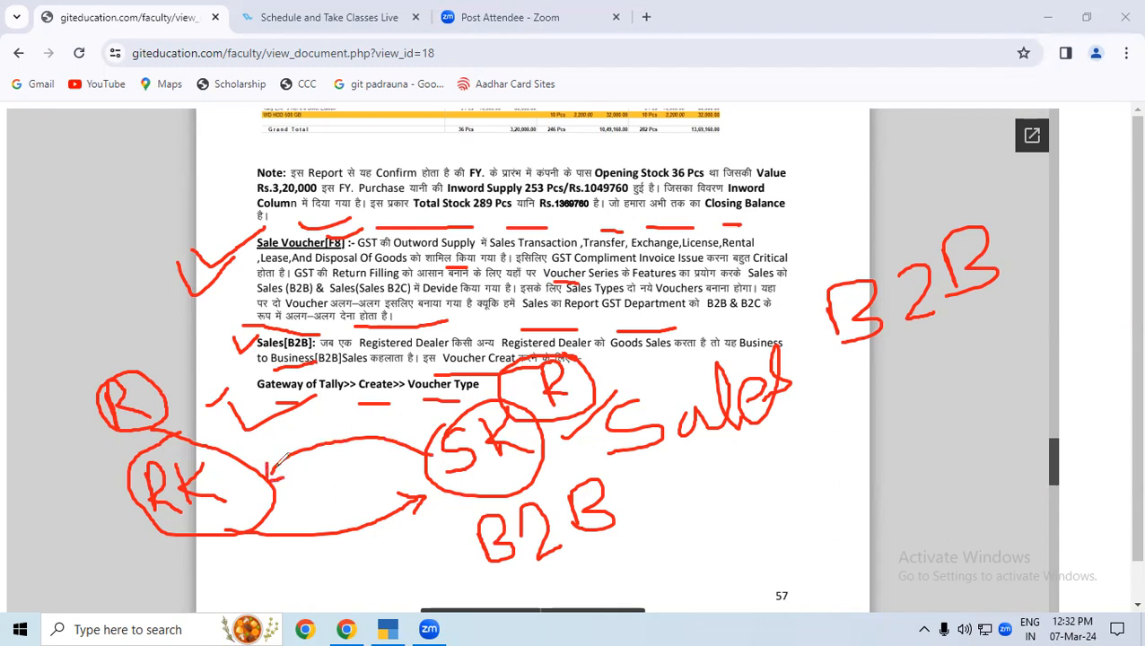
left_click_drag(576, 566, 655, 528)
Add further red ticks around the circled R marks of the RK and SK dealers.
mouse_move(205, 402)
left_mouse_down()
mouse_move(208, 427)
mouse_move(248, 392)
left_mouse_up()
left_click_drag(400, 414, 466, 375)
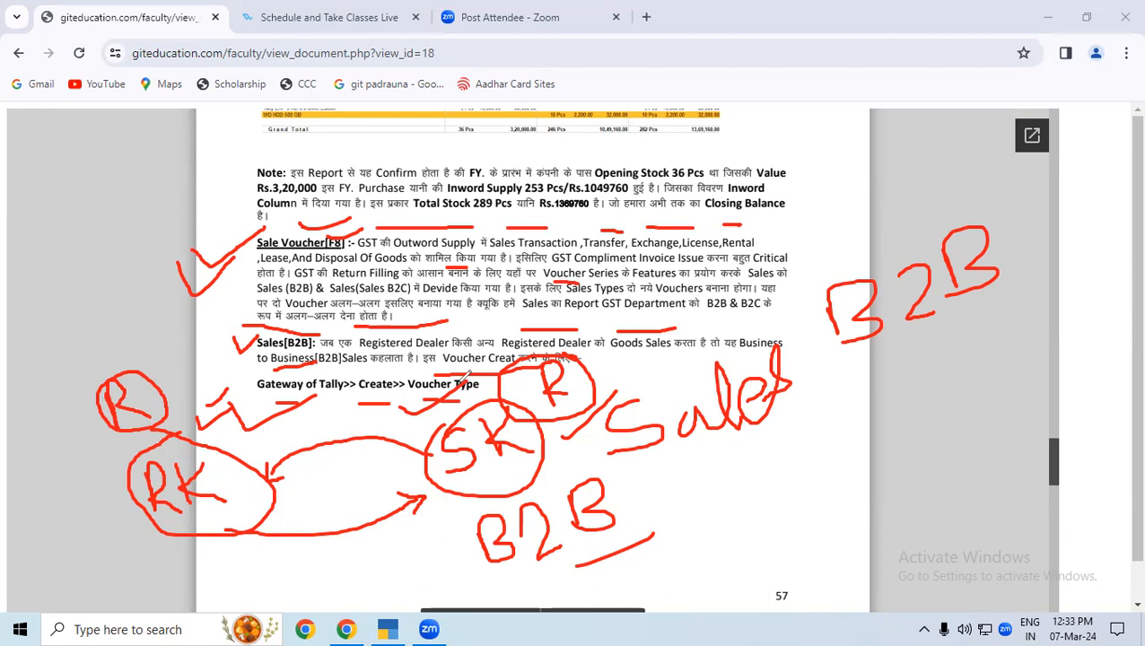
left_click_drag(160, 370, 186, 359)
left_click_drag(600, 354, 672, 328)
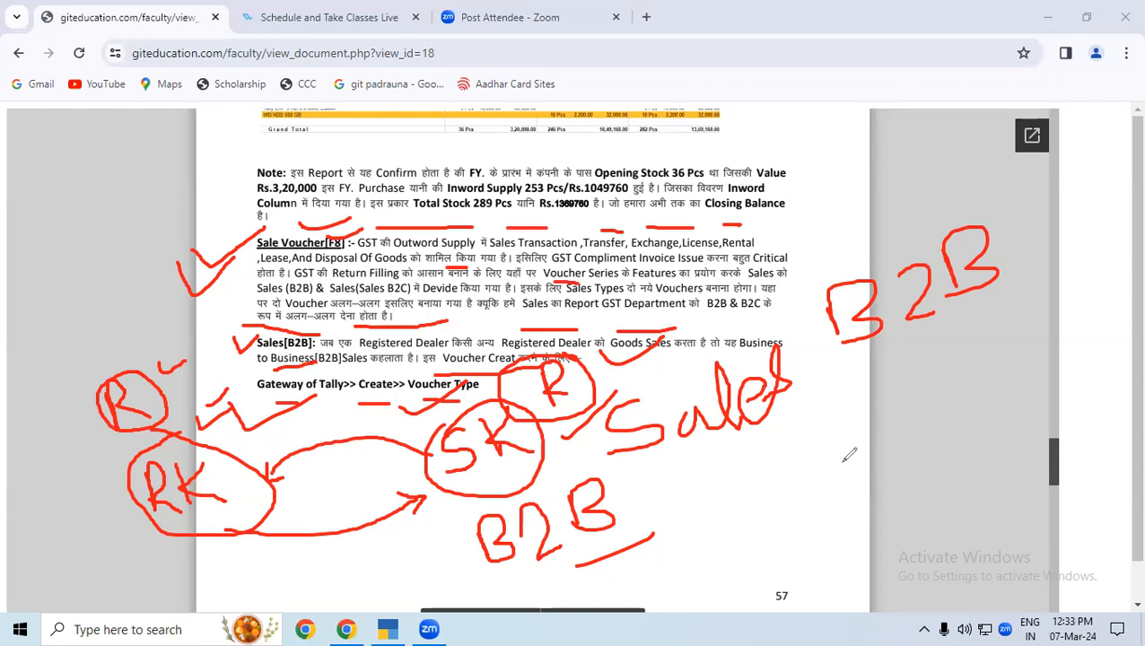
Handwrite "B2C" below the large "B2B" beside the page.
mouse_move(808, 467)
left_mouse_down()
mouse_move(832, 505)
mouse_move(830, 442)
mouse_move(834, 505)
left_mouse_up()
mouse_move(880, 439)
left_mouse_down()
mouse_move(900, 462)
mouse_move(928, 452)
left_mouse_up()
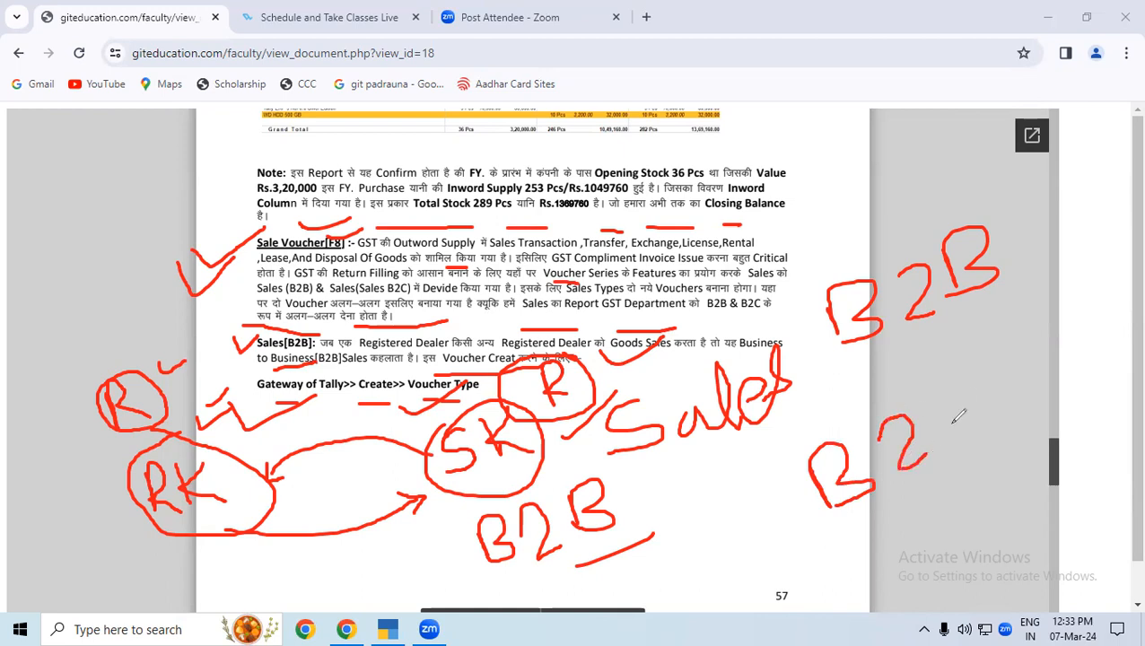
left_click_drag(954, 379, 972, 434)
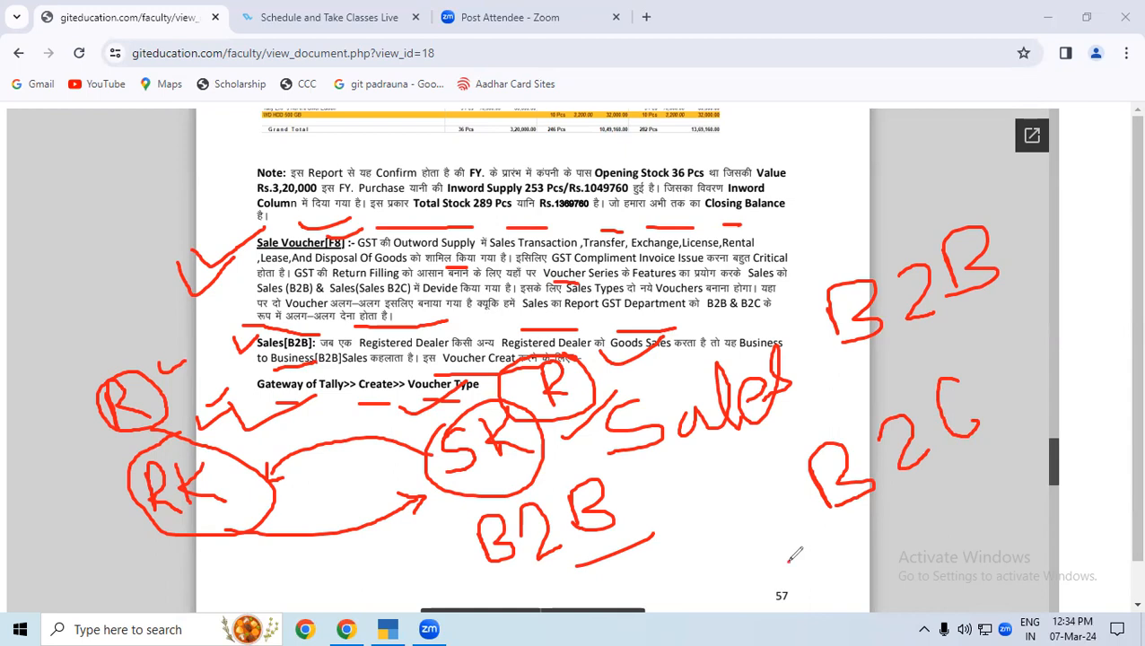
Handwrite the first names of two example people around the "B2C" label.
mouse_move(804, 594)
left_mouse_down()
mouse_move(812, 549)
mouse_move(801, 564)
mouse_move(818, 589)
mouse_move(837, 554)
left_mouse_up()
mouse_move(867, 512)
left_mouse_down()
mouse_move(863, 565)
mouse_move(908, 547)
left_mouse_up()
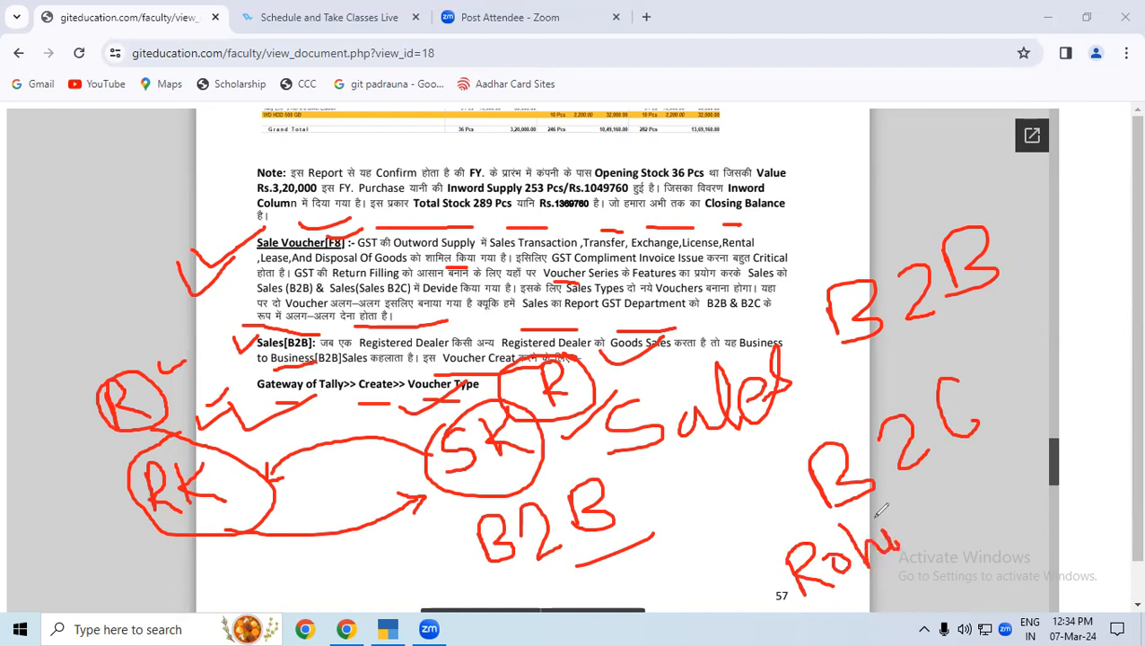
mouse_move(901, 497)
left_mouse_down()
mouse_move(913, 551)
mouse_move(917, 508)
left_mouse_up()
mouse_move(1000, 443)
left_mouse_down()
mouse_move(1016, 465)
mouse_move(995, 434)
mouse_move(1026, 412)
mouse_move(1052, 429)
mouse_move(1066, 395)
mouse_move(1055, 361)
mouse_move(1087, 393)
mouse_move(1082, 352)
mouse_move(1096, 362)
left_mouse_up()
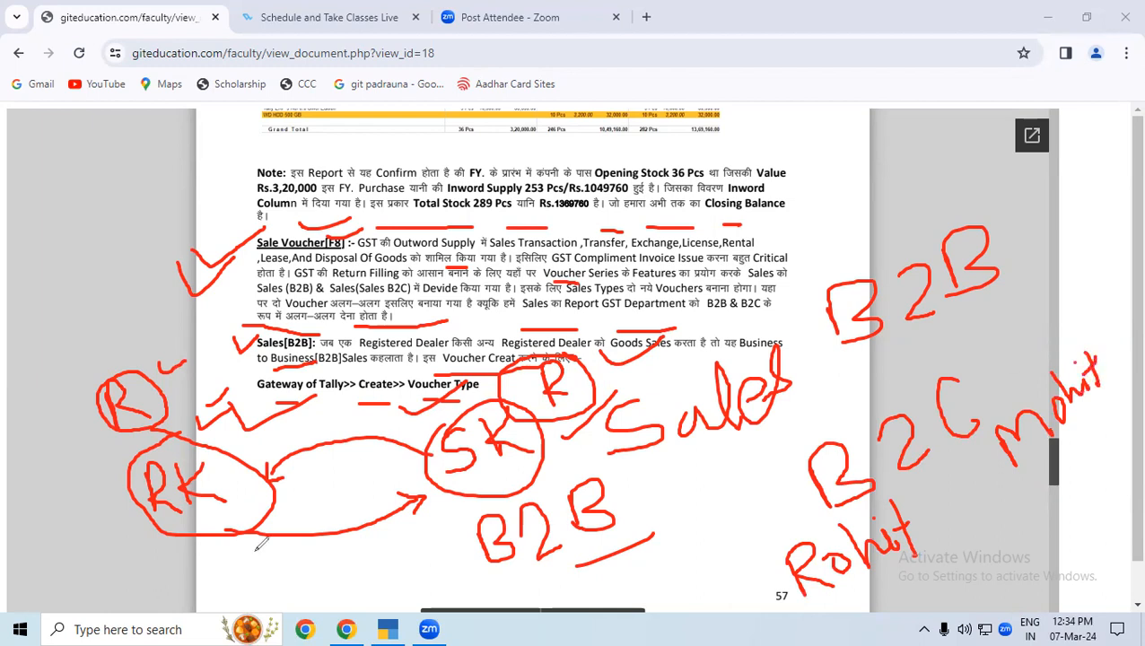
Draw a tick mark along the arrow from RK to SK and a circled "R" beside the example name below "B2C".
left_click_drag(219, 556, 362, 492)
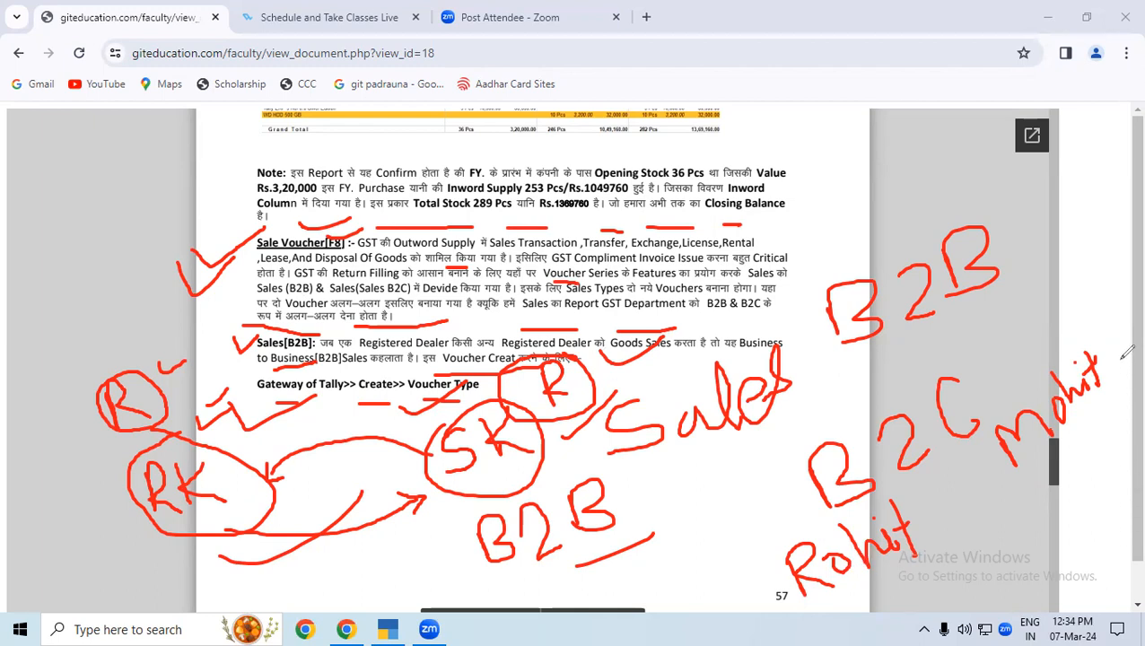
mouse_move(736, 516)
left_mouse_down()
mouse_move(746, 541)
mouse_move(752, 509)
mouse_move(742, 534)
mouse_move(777, 538)
mouse_move(723, 508)
mouse_move(749, 493)
left_mouse_up()
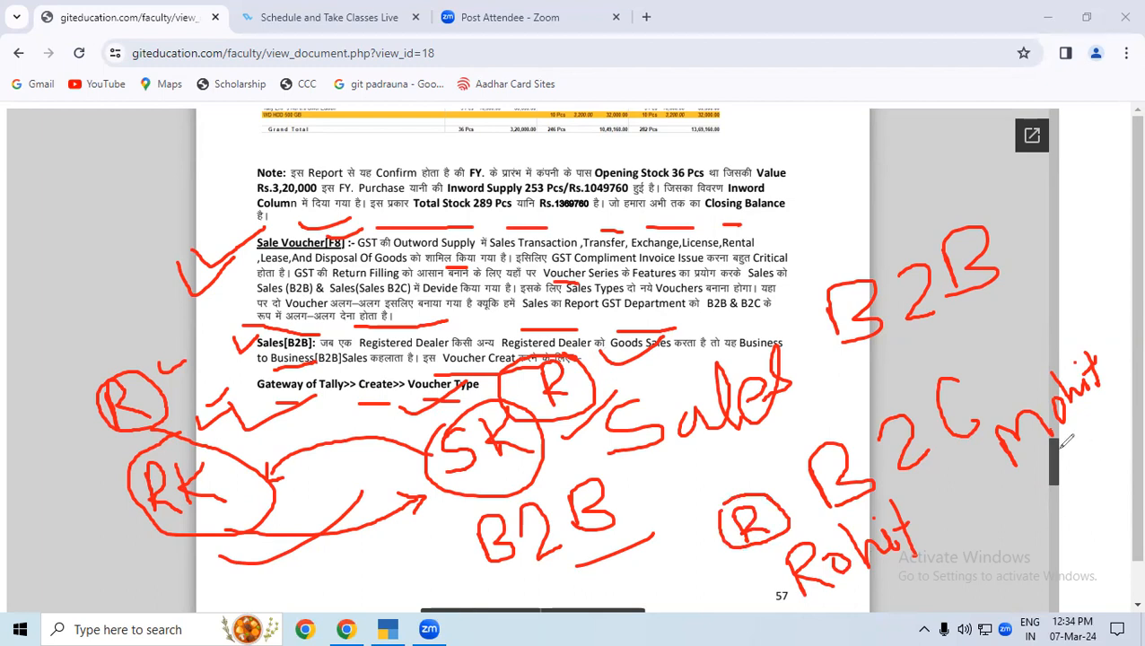
Draw a circled "U" above the buyer's name in the B2C example, and link seller to buyer with ticks and arrows.
mouse_move(1027, 328)
left_mouse_down()
mouse_move(1050, 330)
mouse_move(1010, 368)
mouse_move(1011, 308)
left_mouse_up()
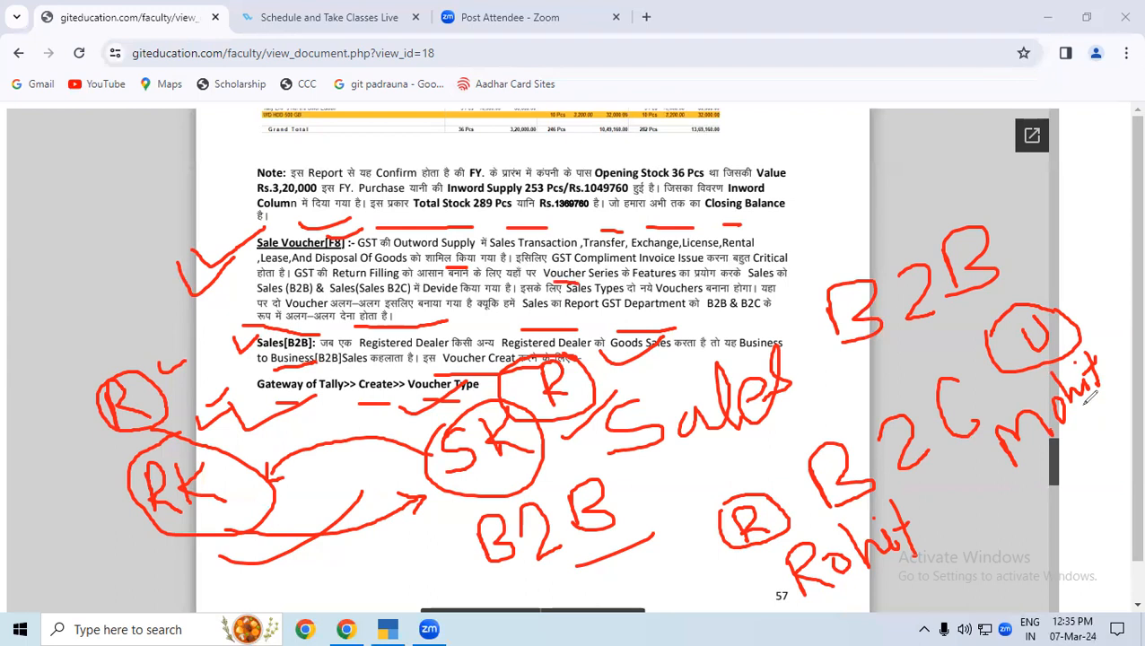
mouse_move(882, 572)
left_mouse_down()
mouse_move(910, 588)
mouse_move(987, 538)
mouse_move(1003, 463)
mouse_move(1023, 486)
left_mouse_up()
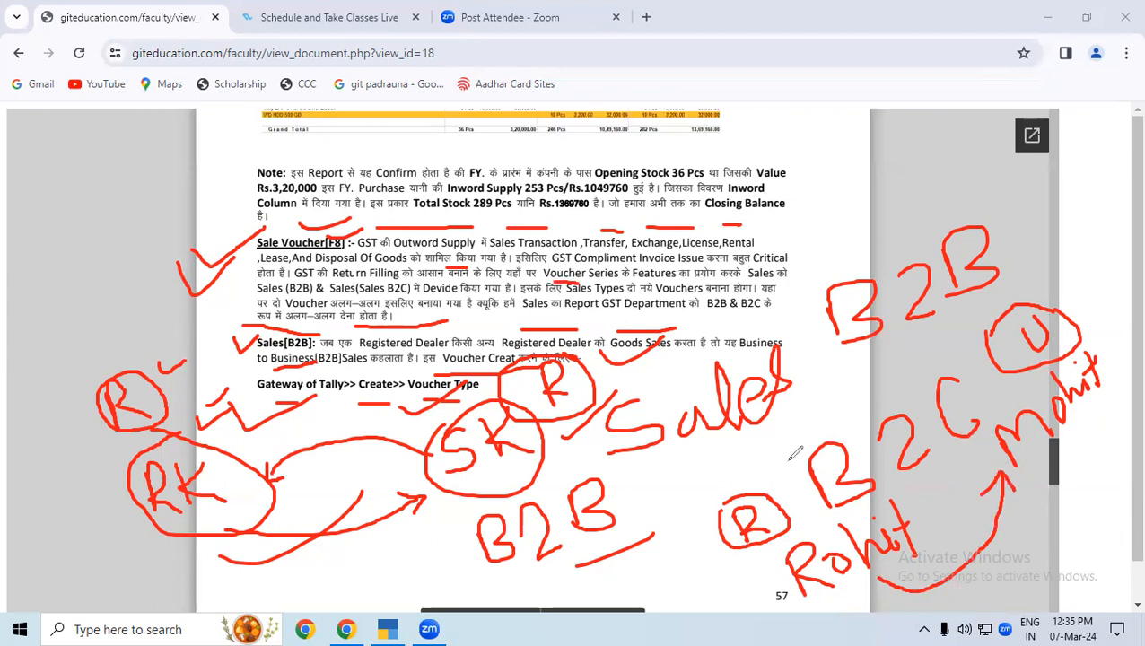
left_click_drag(729, 592, 780, 558)
mouse_move(1079, 308)
left_mouse_down()
mouse_move(1103, 303)
mouse_move(1114, 285)
left_mouse_up()
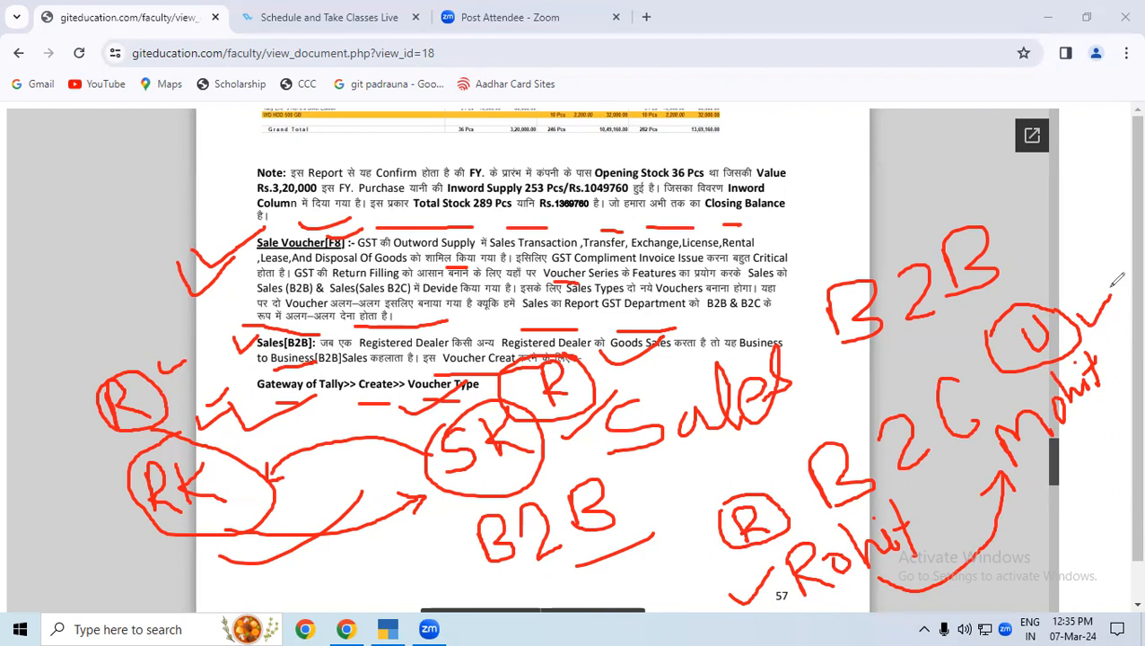
mouse_move(925, 558)
left_mouse_down()
mouse_move(971, 506)
mouse_move(977, 481)
mouse_move(969, 486)
mouse_move(988, 505)
left_mouse_up()
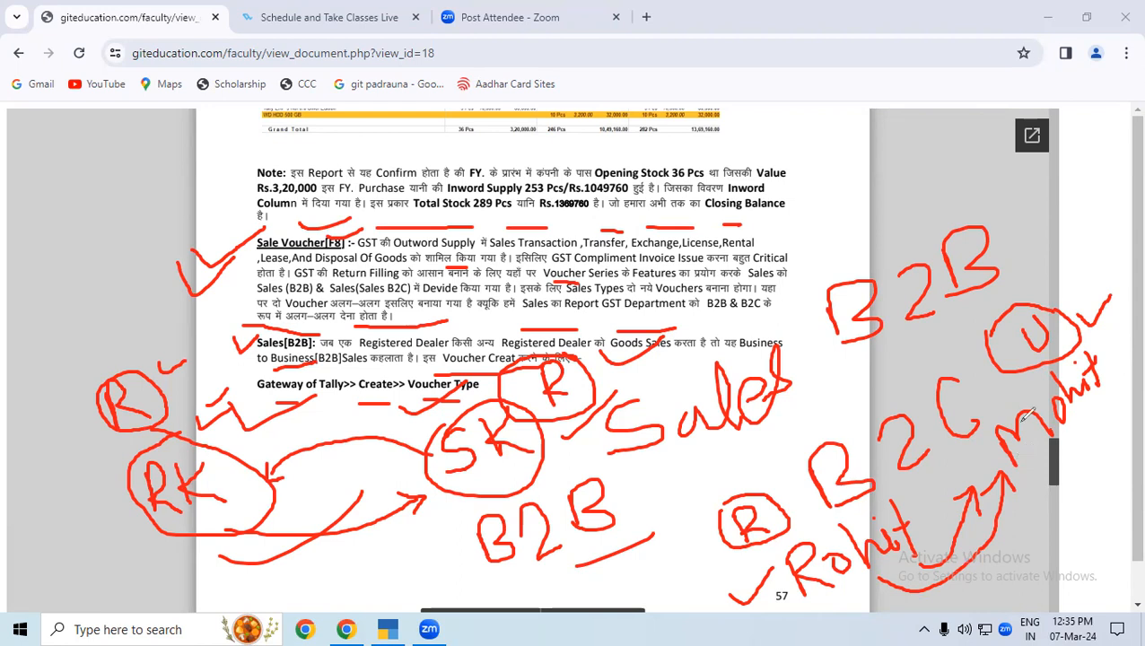
Add emphasis strokes beside the handwritten "B2C" and under the "B2B" labels.
left_click_drag(837, 415, 930, 379)
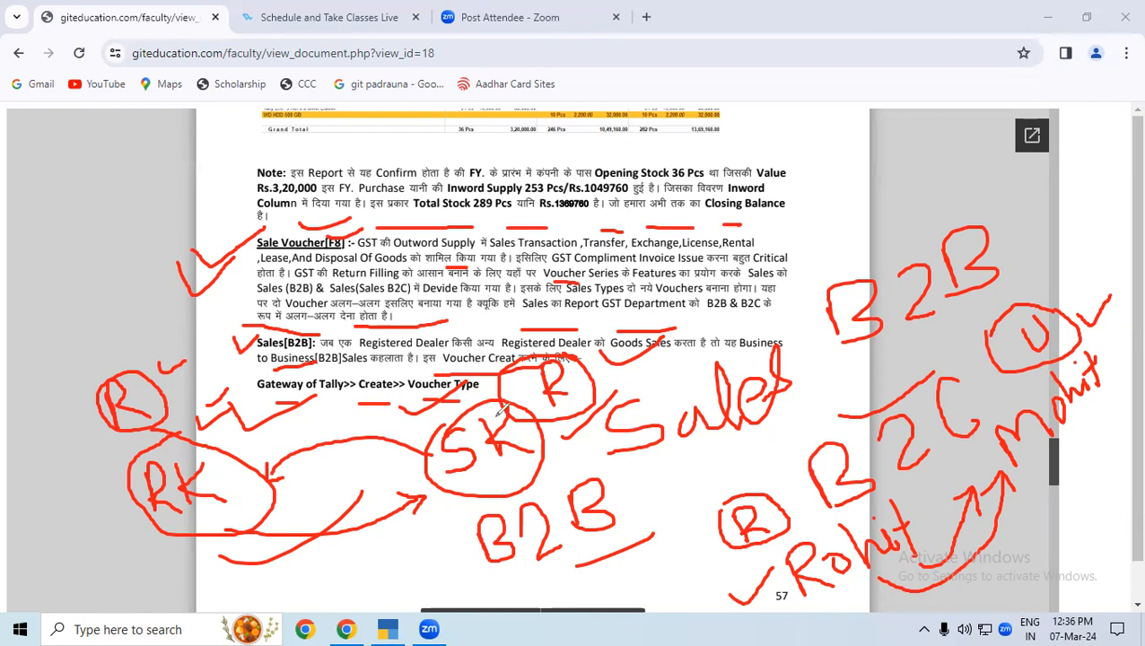
left_click_drag(585, 541, 663, 501)
left_click_drag(783, 454, 832, 421)
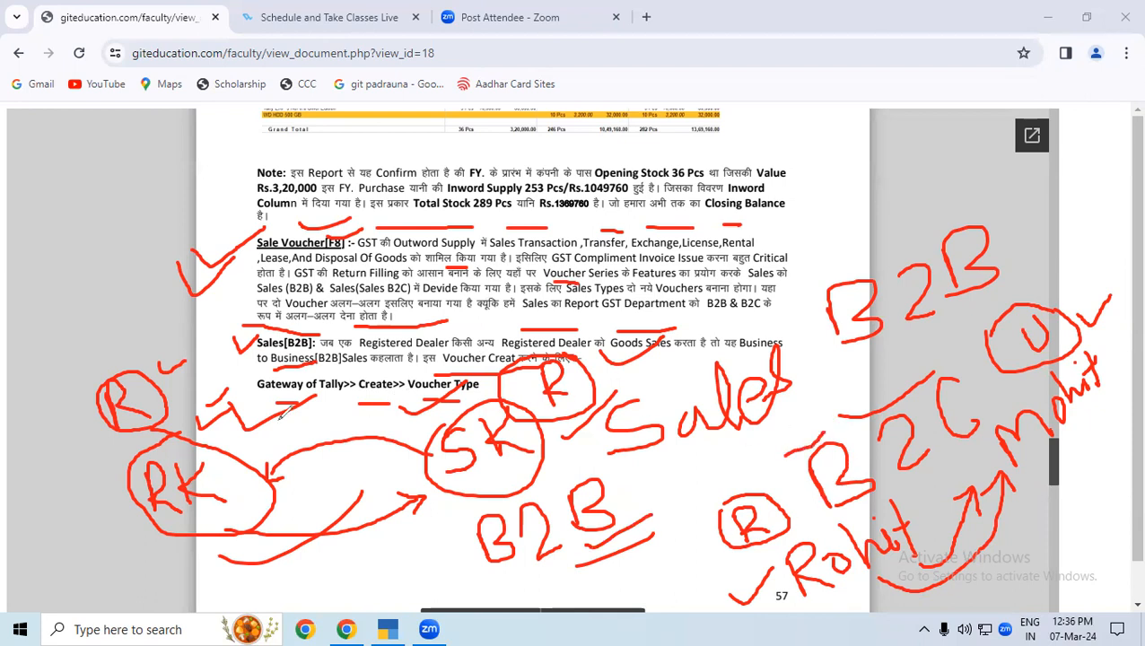
Clear all annotations and underline "Gateway of Tally", "Create" and "Voucher Type" in the document's path line.
left_click(77, 417)
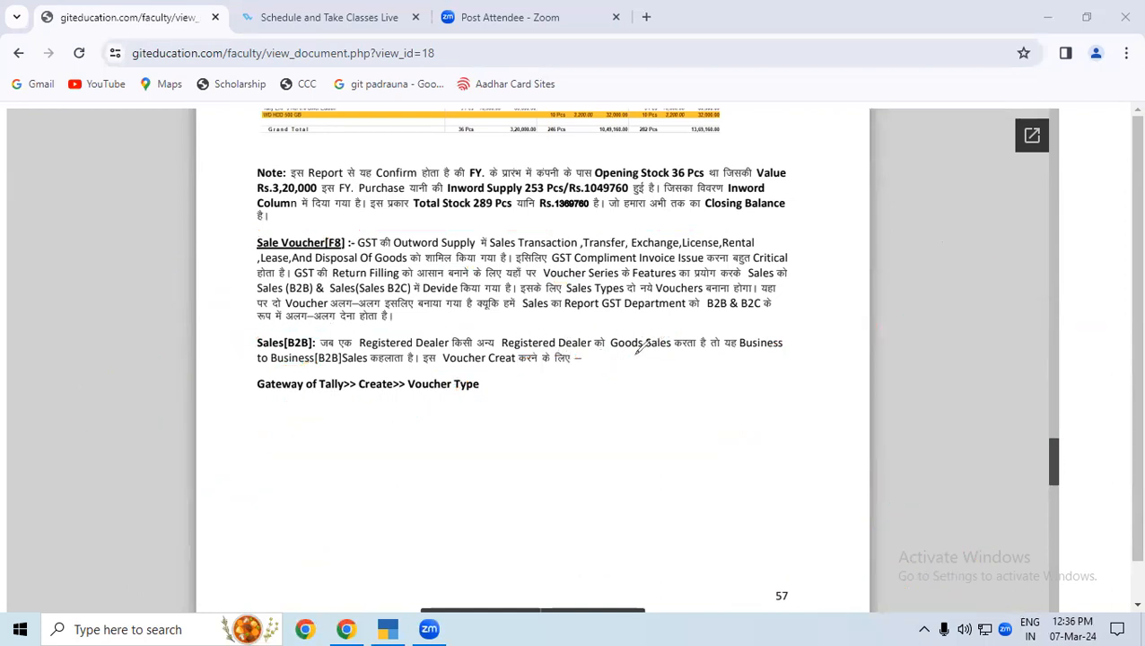
left_click_drag(266, 398, 463, 395)
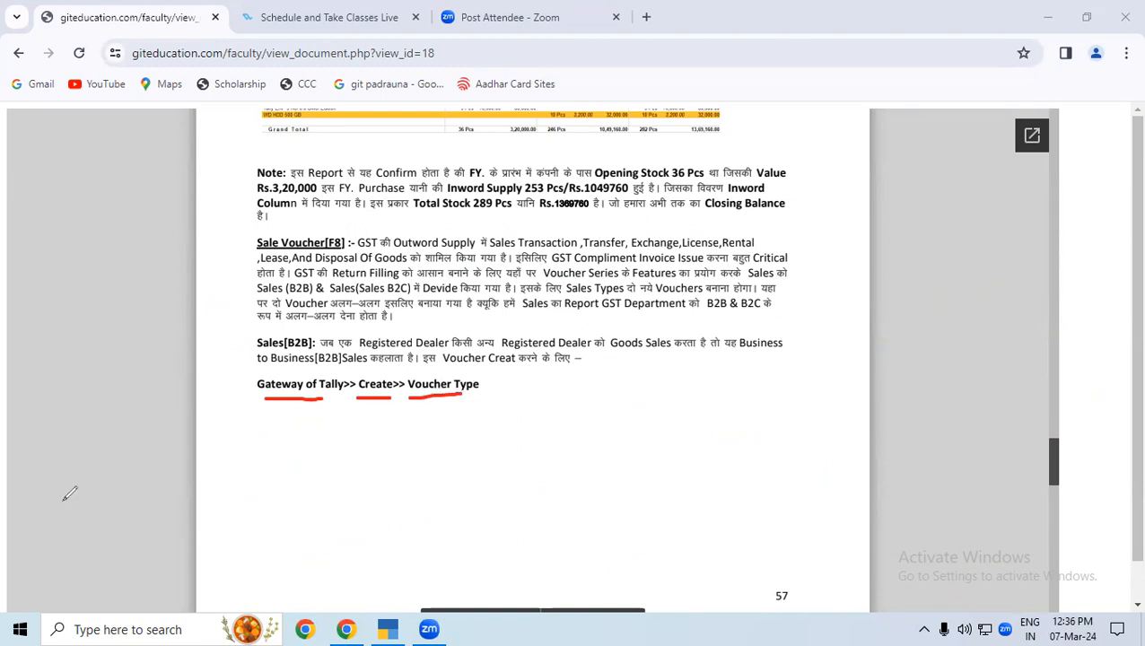
Switch to TallyPrime and return from the purchase voucher list to the Gateway of Tally.
left_click(388, 629)
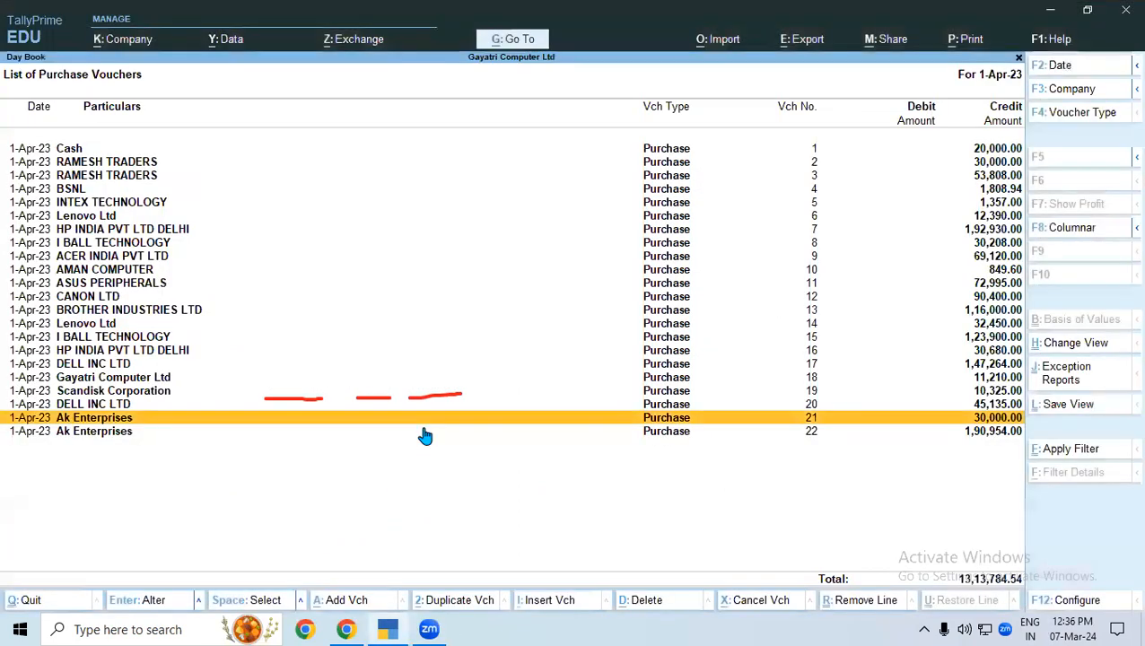
key("Escape")
key("Escape")
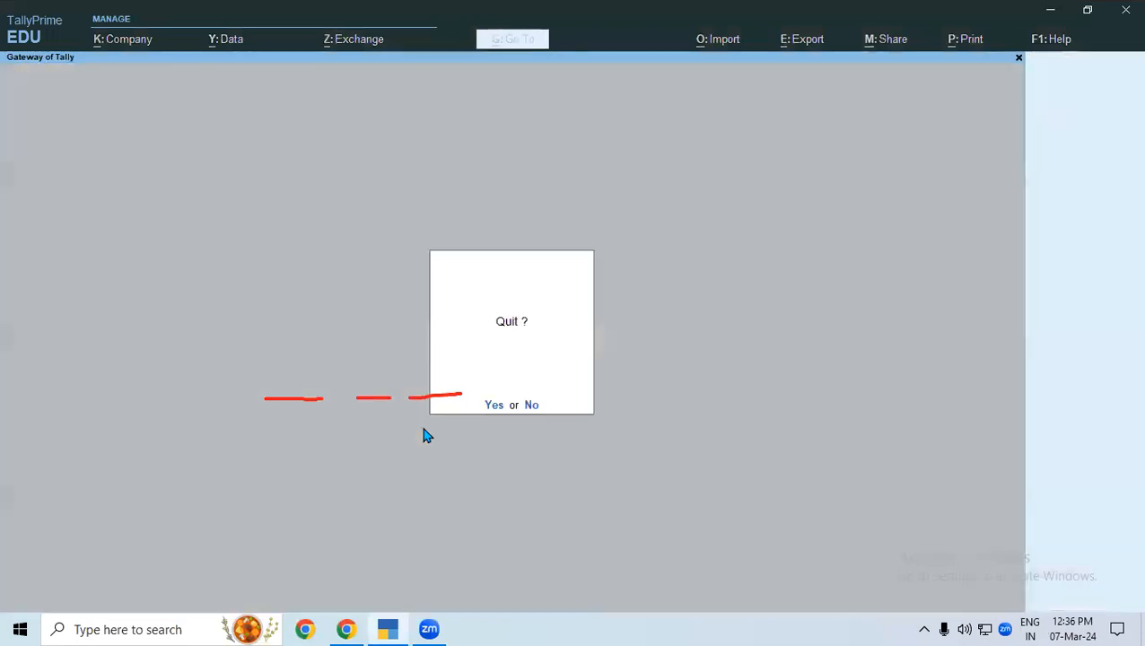
key("Escape")
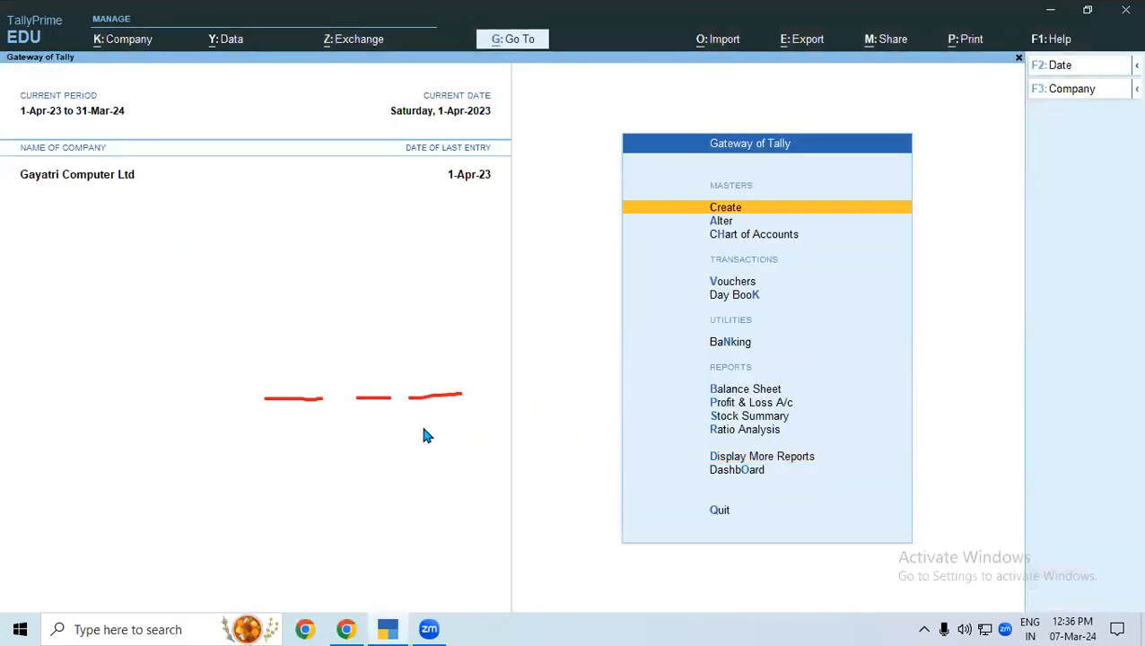
key("Return")
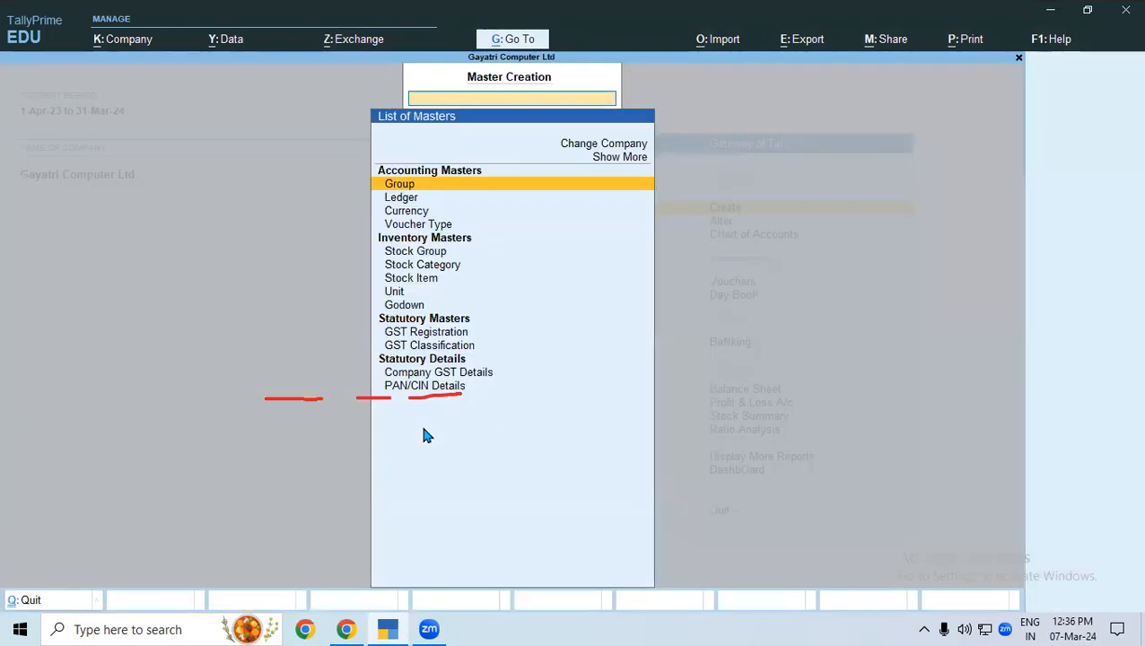
key("Down")
key("Down")
key("Down")
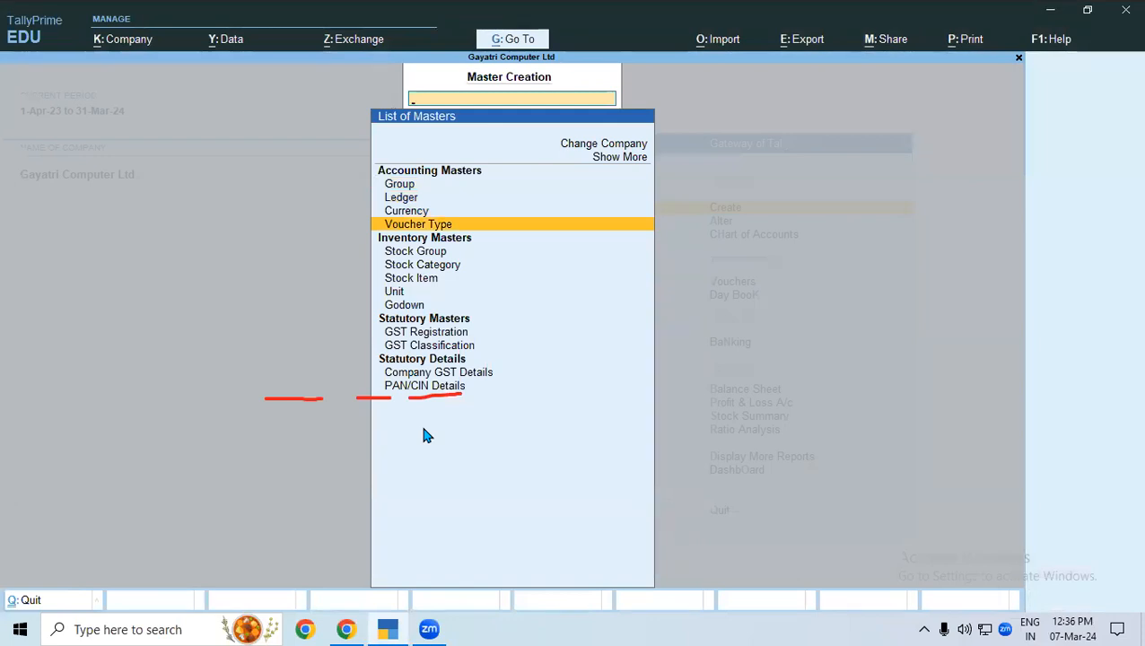
key("Return")
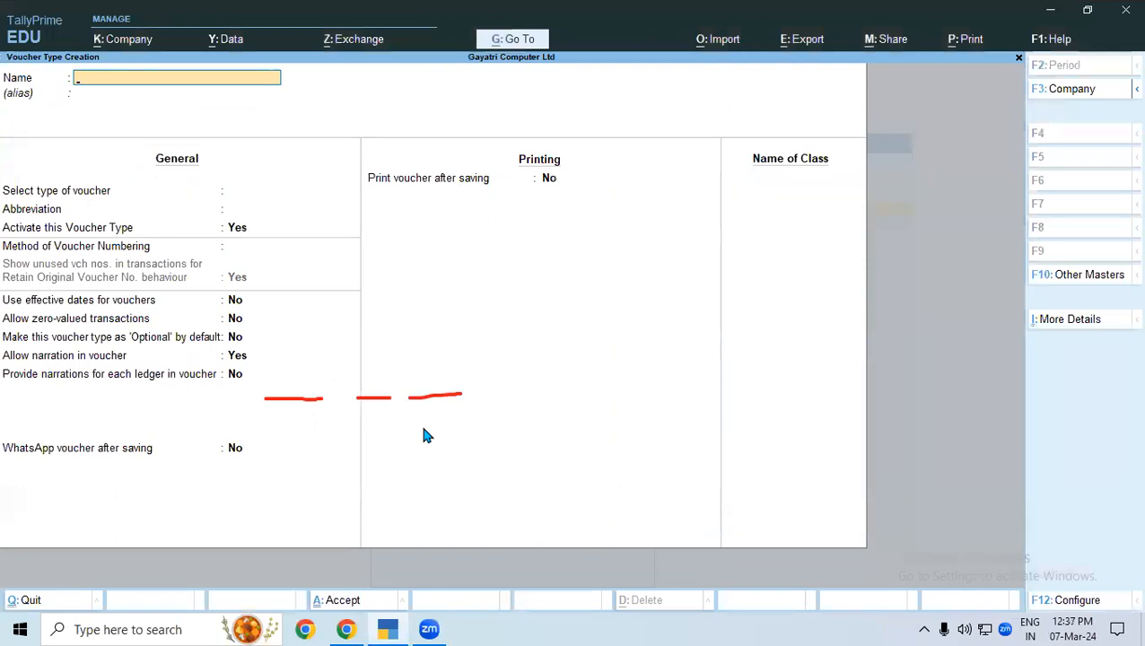
key("Escape")
key("Escape")
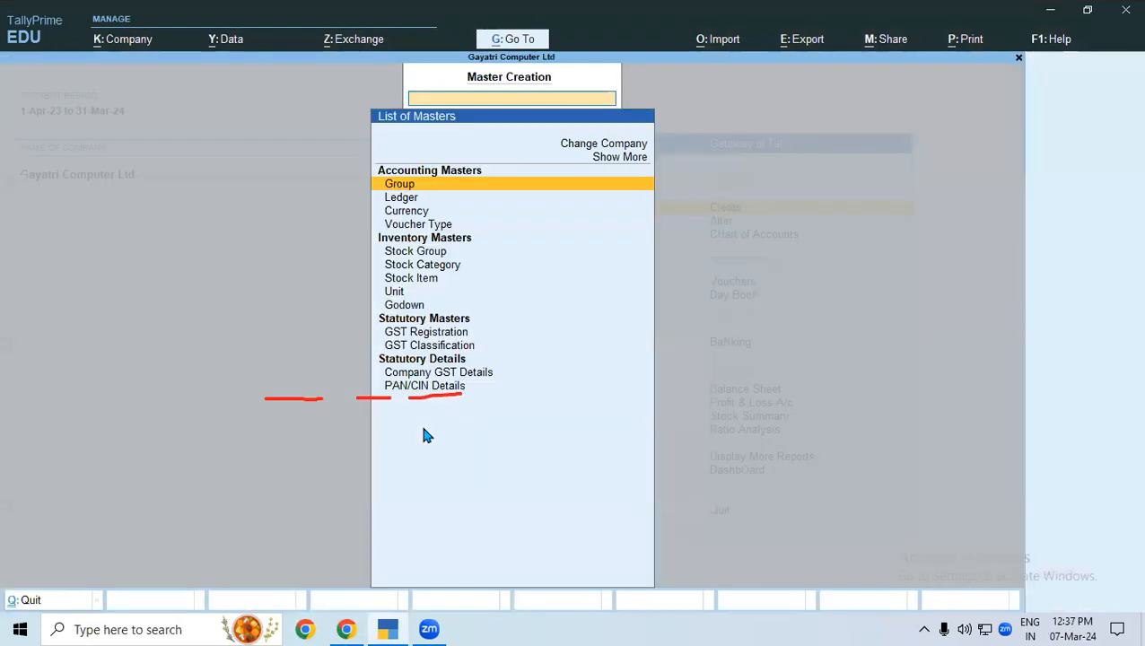
key("Down")
key("Down")
key("Down")
key("Return")
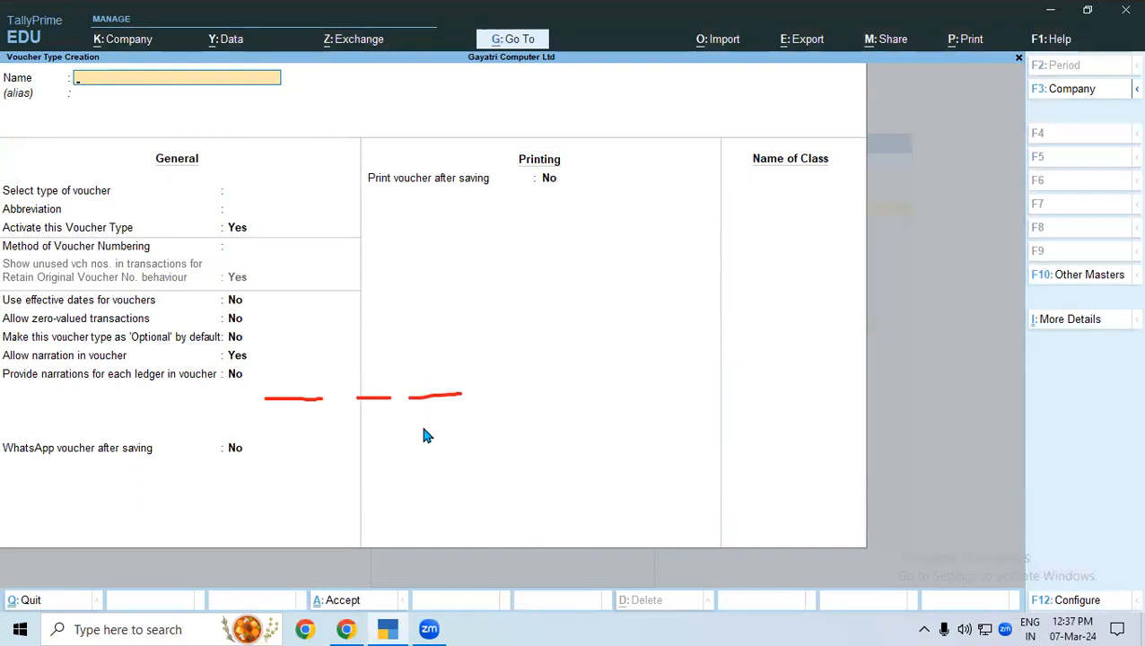
key("Escape")
key("Return")
key("Escape")
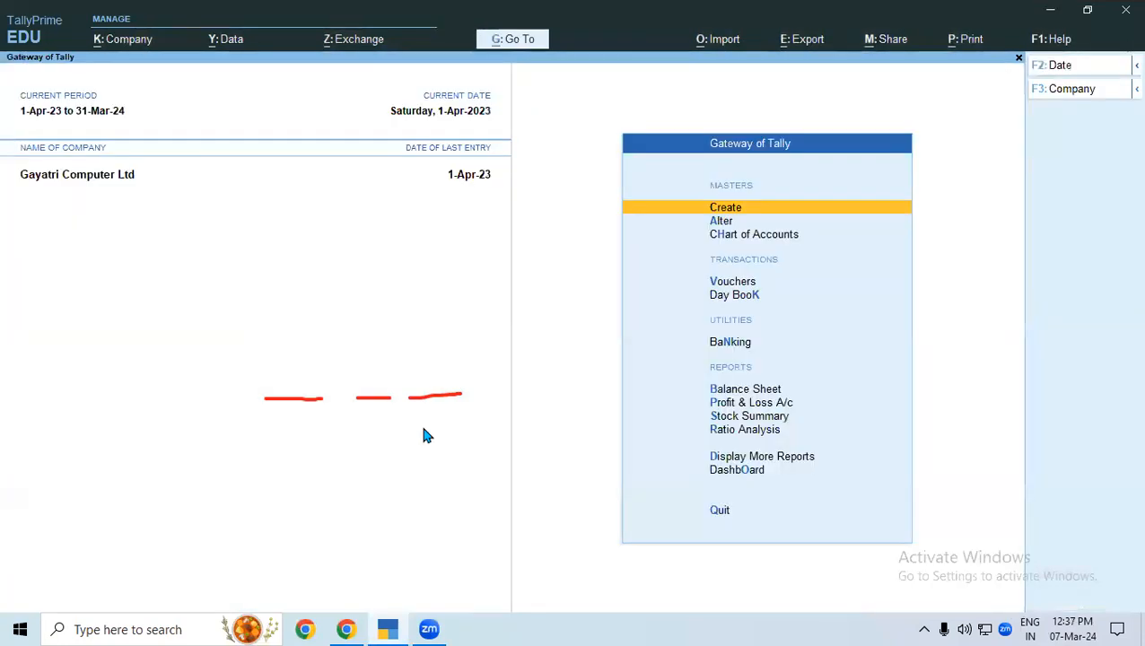
View a blank Sales voucher entry screen and return to the Gateway of Tally without recording anything.
key("v")
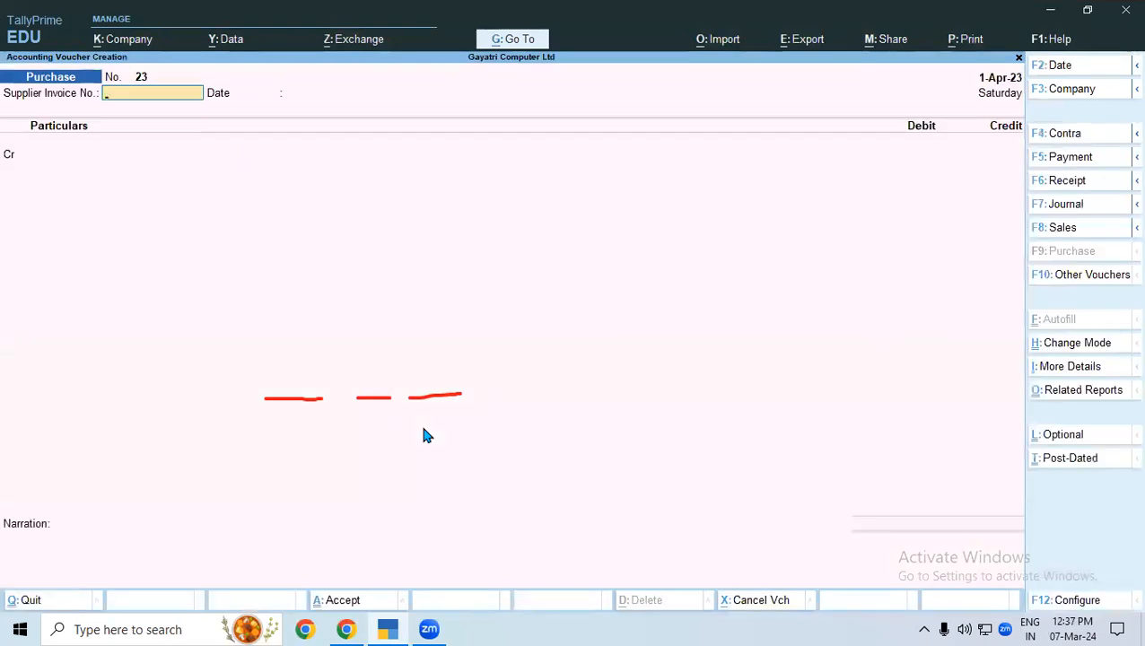
key("F8")
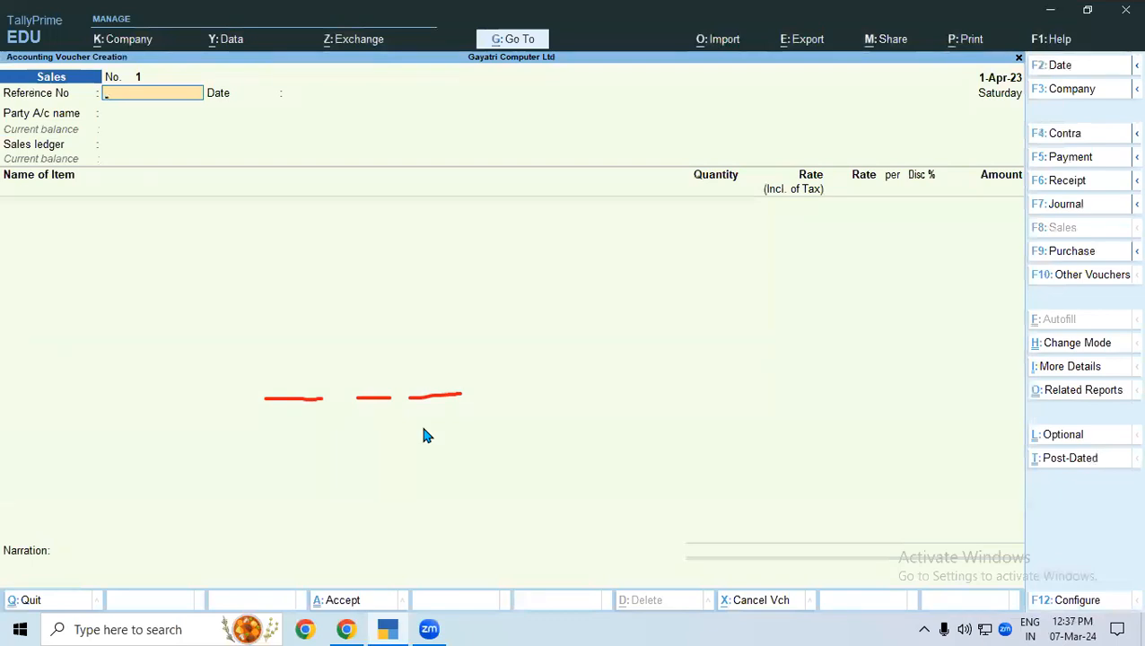
key("Escape")
key("Escape")
key("Escape")
Start creating a new voucher type master and name it "SALES (B2B)".
key("Return")
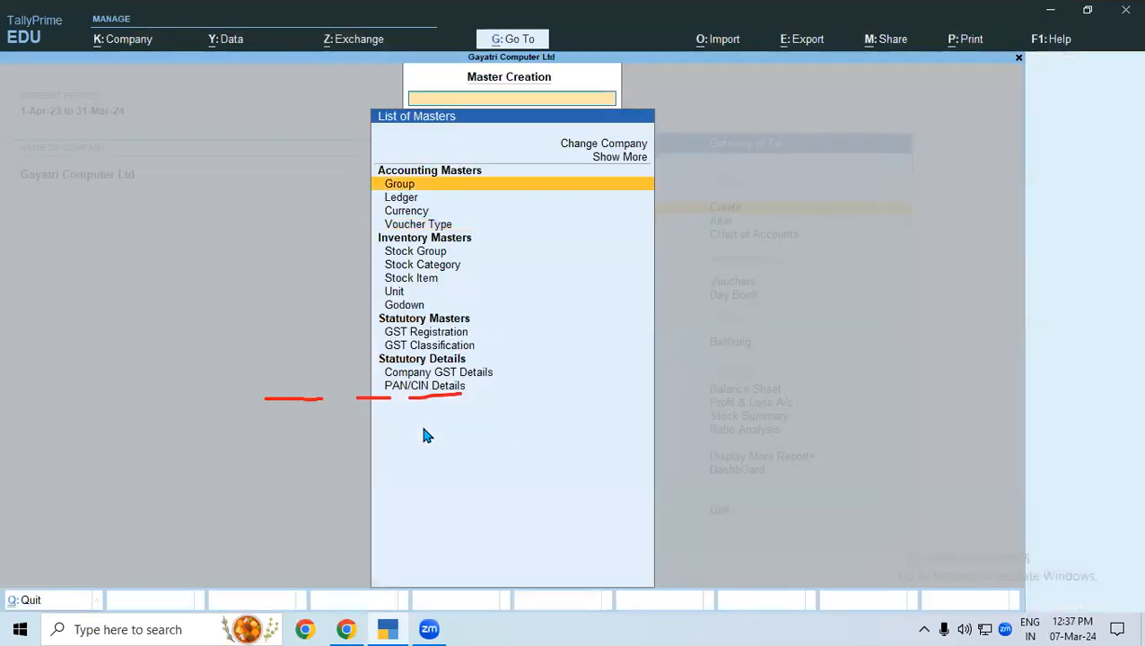
key("Down")
key("Down")
key("Down")
key("Return")
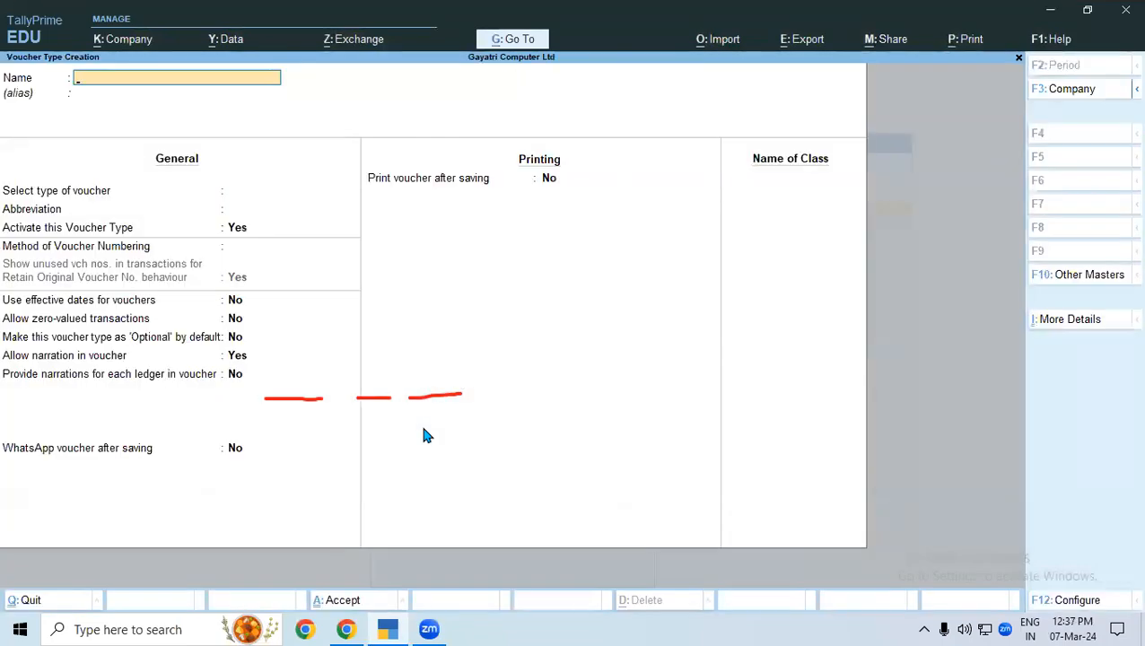
type("SALES (B2B)")
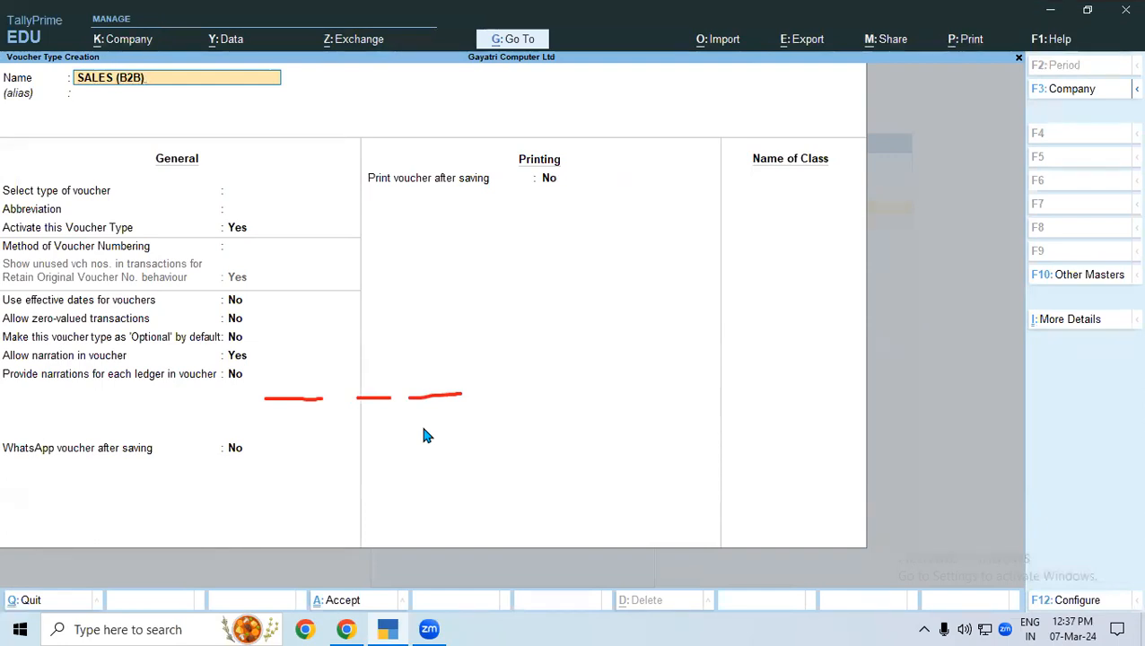
key("Return")
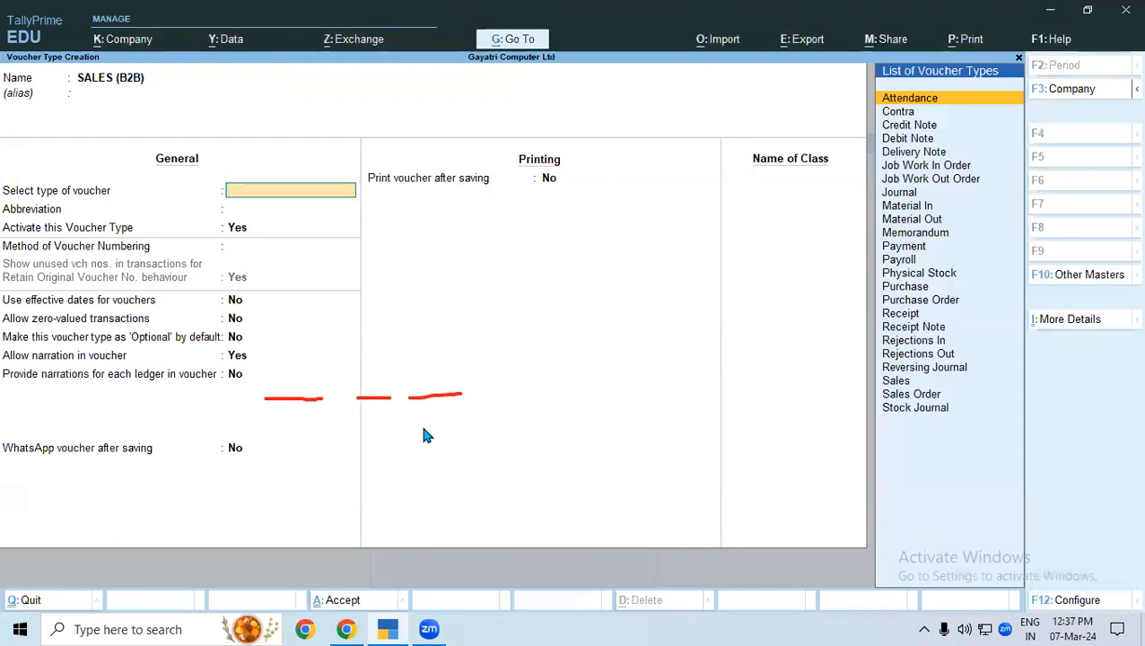
Base the voucher type on Sales with Automatic voucher numbering, keeping the default abbreviation and remaining general and printing settings.
type("SAL")
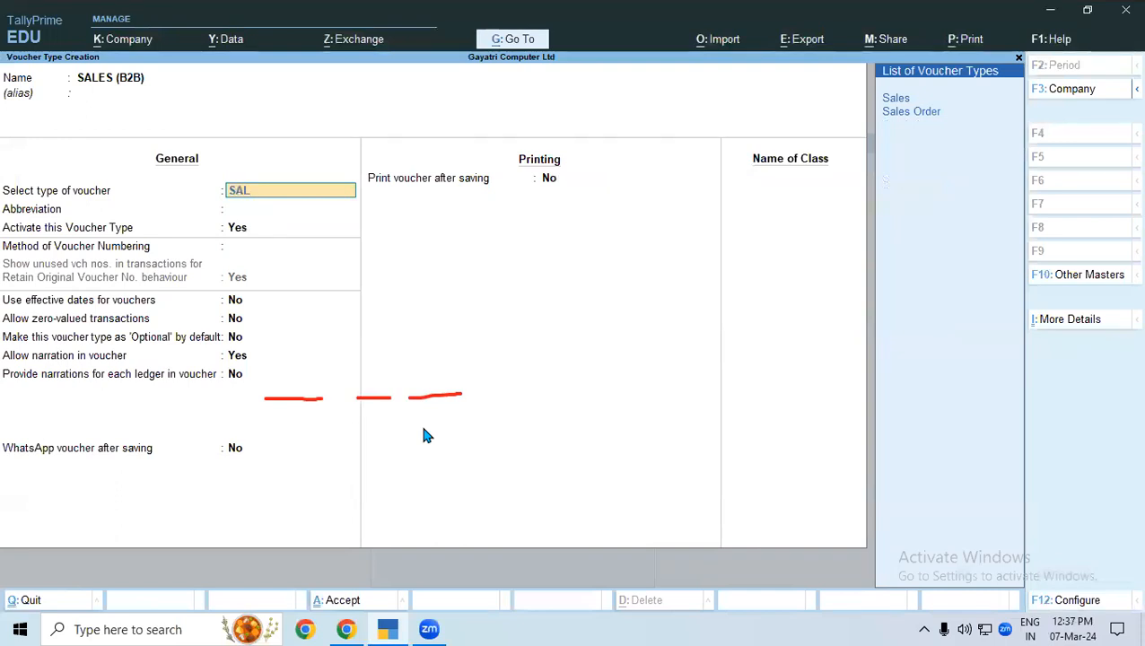
key("Return")
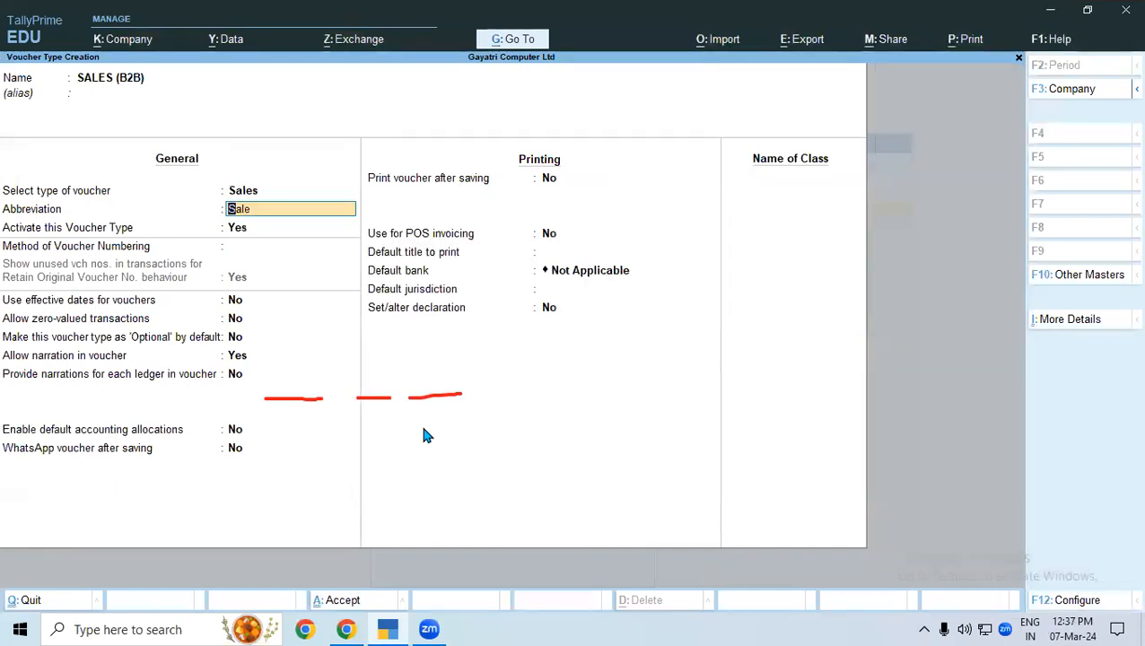
key("Return")
key("Return")
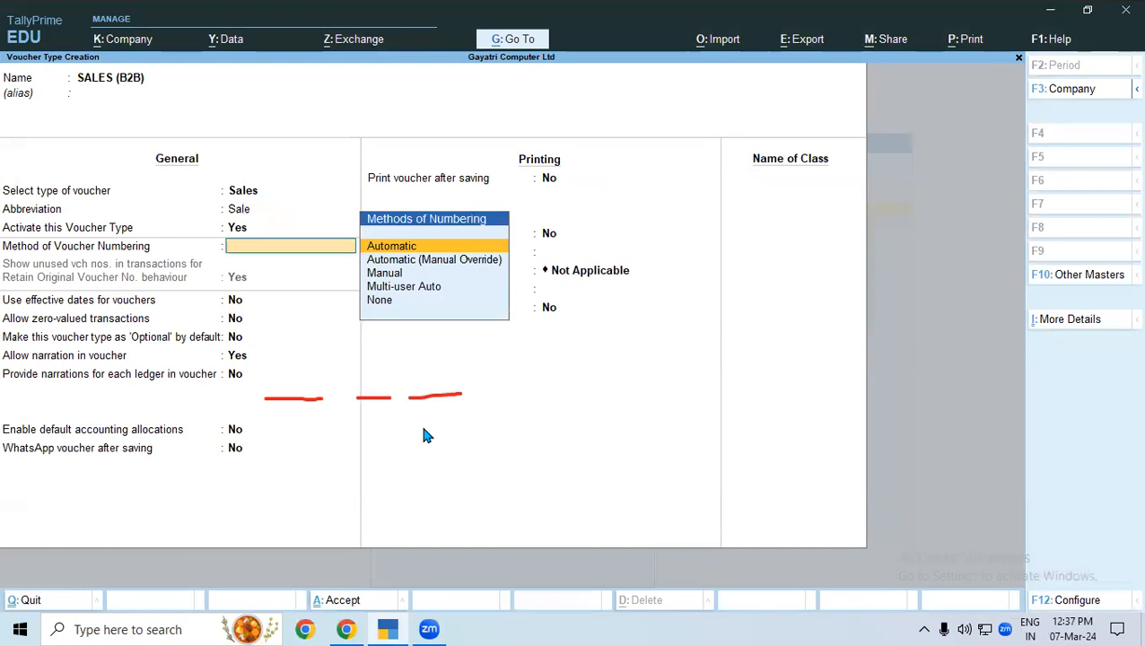
key("Return")
key("Return")
key("Return")
key("Return")
key("Return")
key("Return")
key("Return")
key("Return")
key("Return")
key("Return")
key("Return")
key("Return")
key("Return")
key("Return")
key("Return")
key("Return")
key("Return")
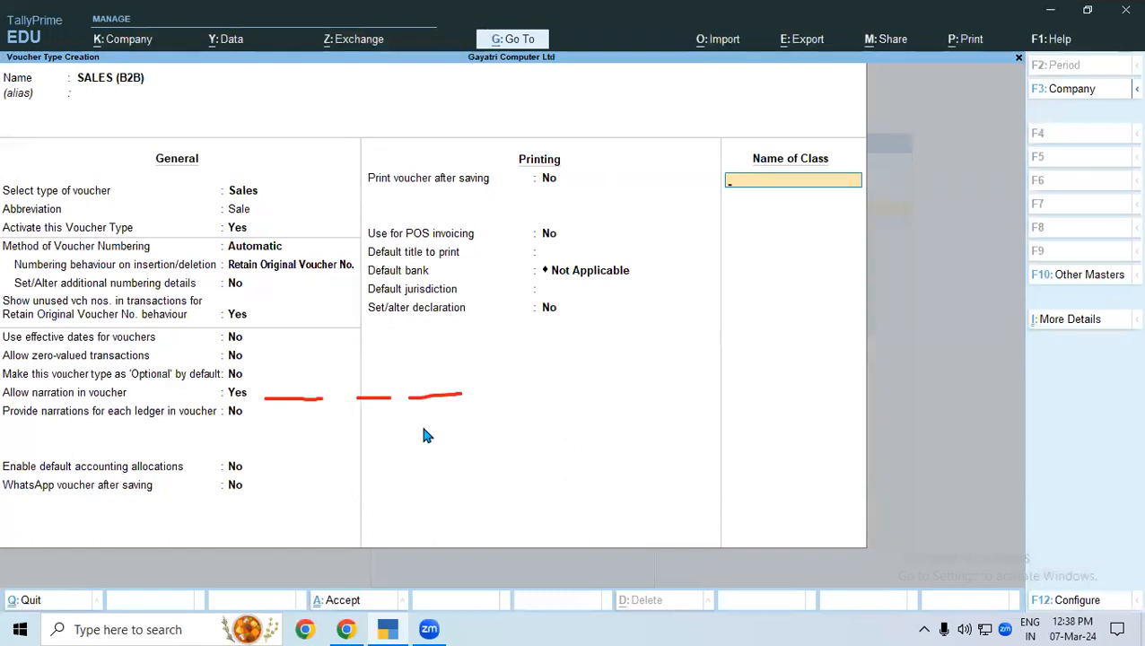
Add a voucher class named "SALES LOCAL" with no excluded or included groups.
type("SALES LOCAL")
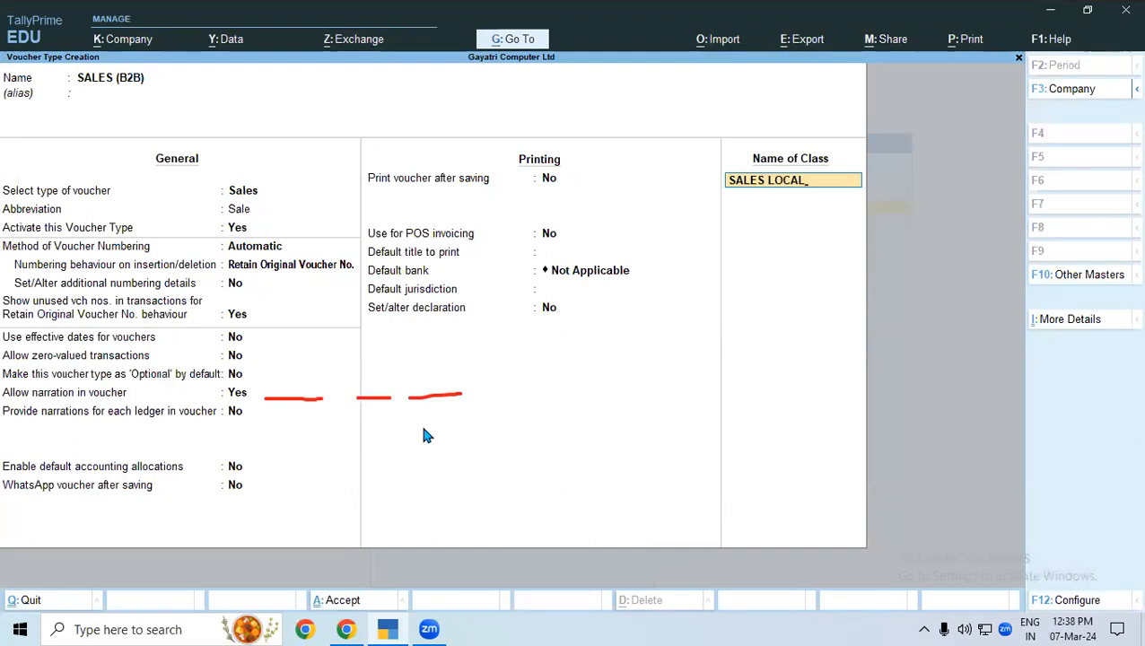
key("Return")
key("Return")
key("Return")
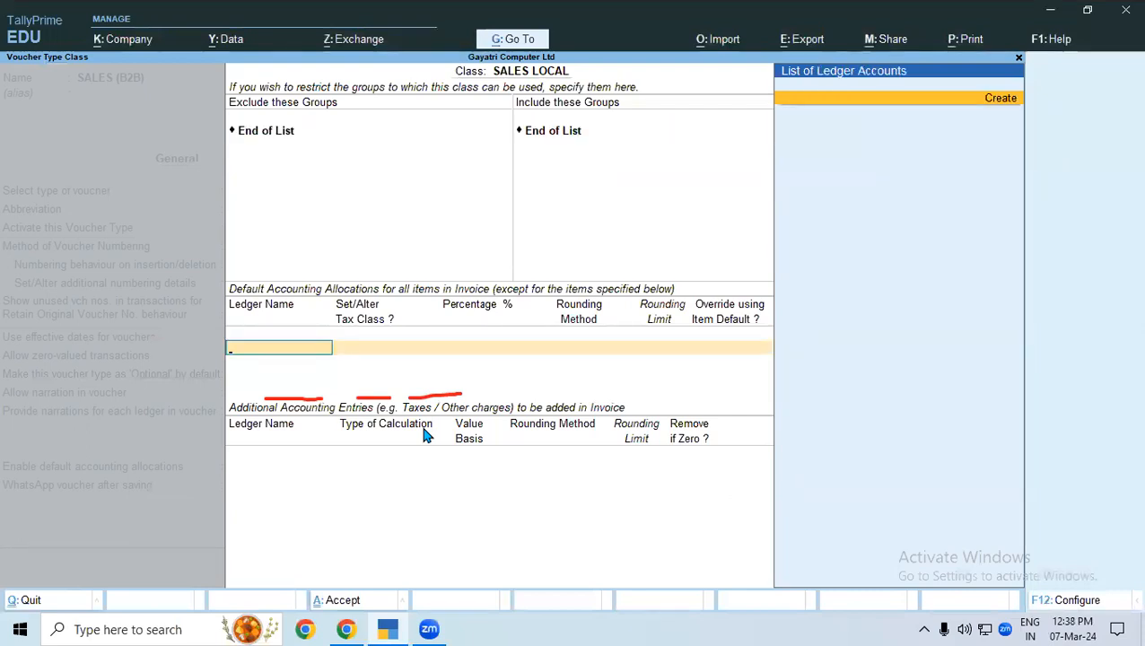
Create a "SALES LOCAL" ledger under Sales Accounts for the class's default accounting allocation.
key("alt+c")
type("SALES LOCAL")
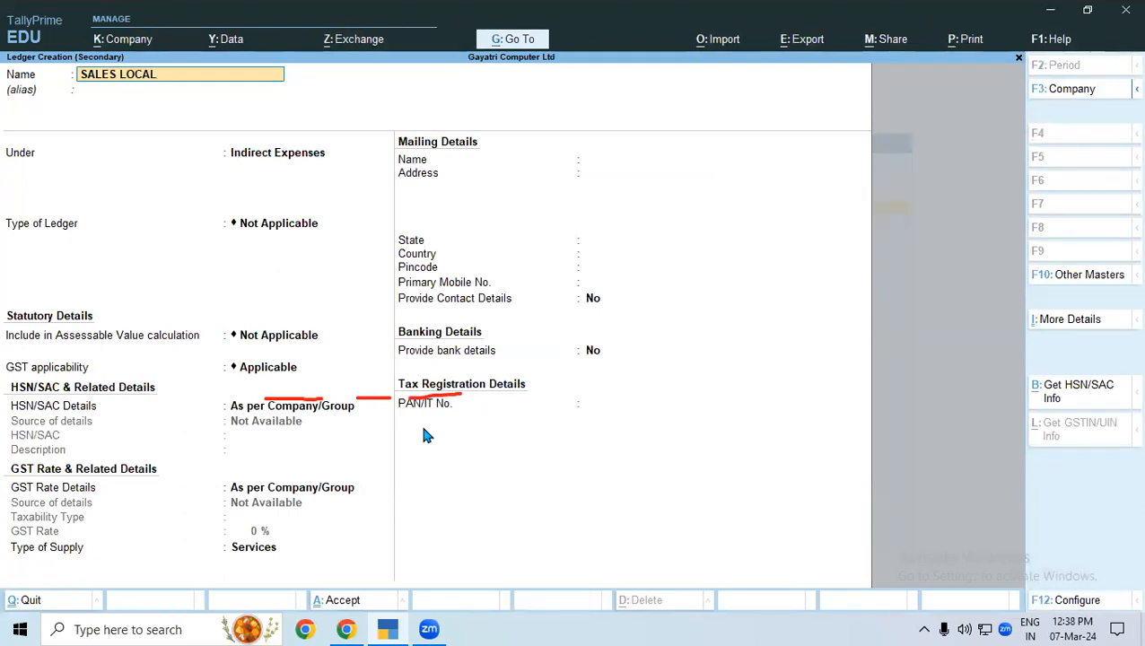
key("Return")
key("Return")
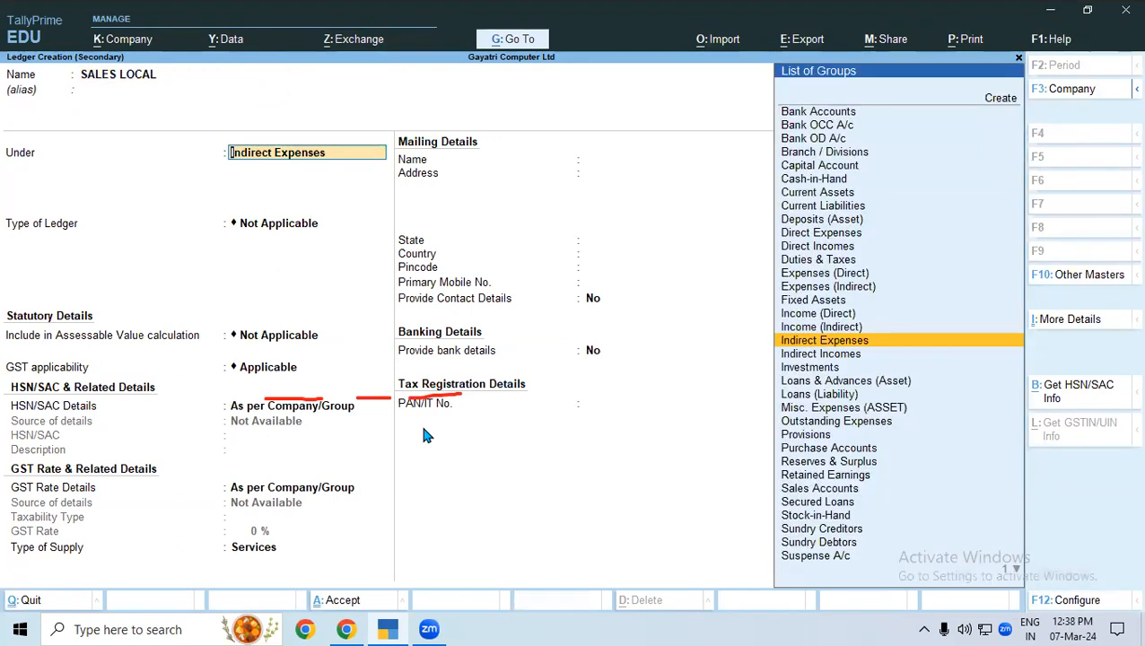
type("SALES")
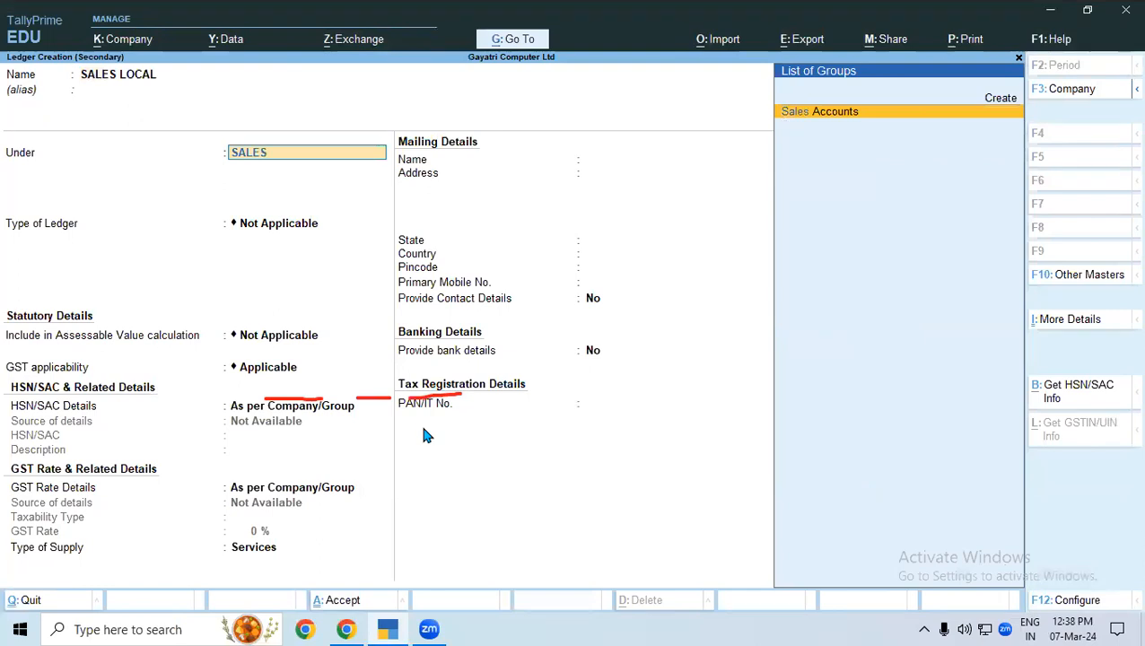
key("Return")
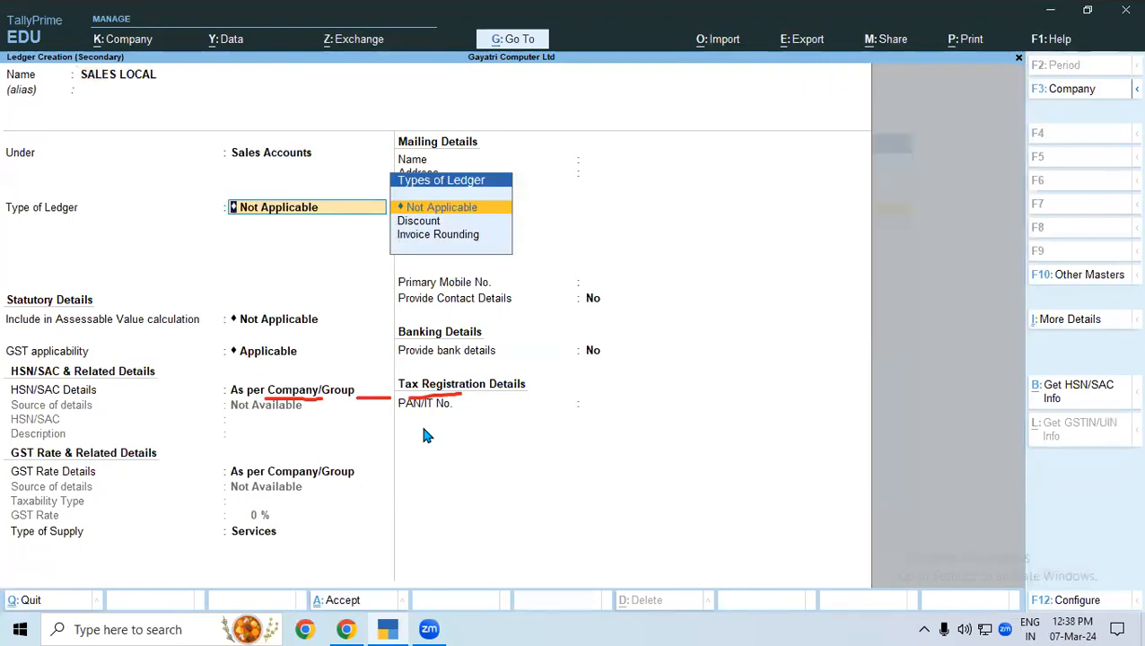
key("ctrl+a")
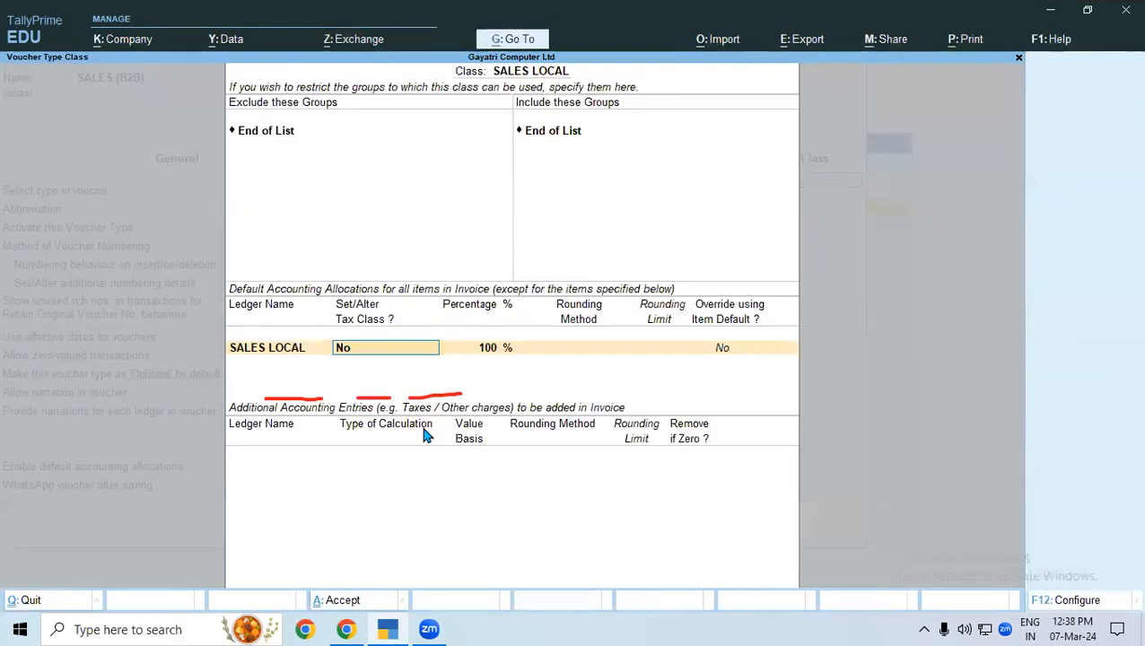
Accept the SALES LOCAL allocation at 100 % with tax class alteration set to No, and proceed to the additional accounting entries.
key("Return")
key("Return")
key("Return")
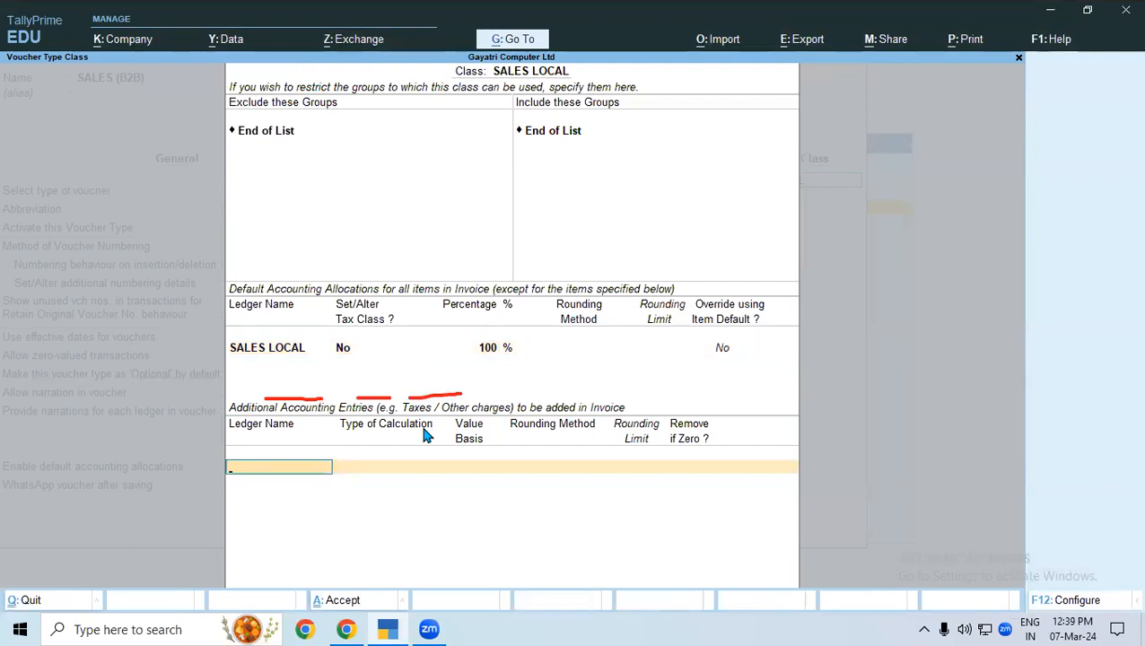
Add CGST and SGST as additional accounting entries of the SALES LOCAL class, removing each if zero.
type("CG")
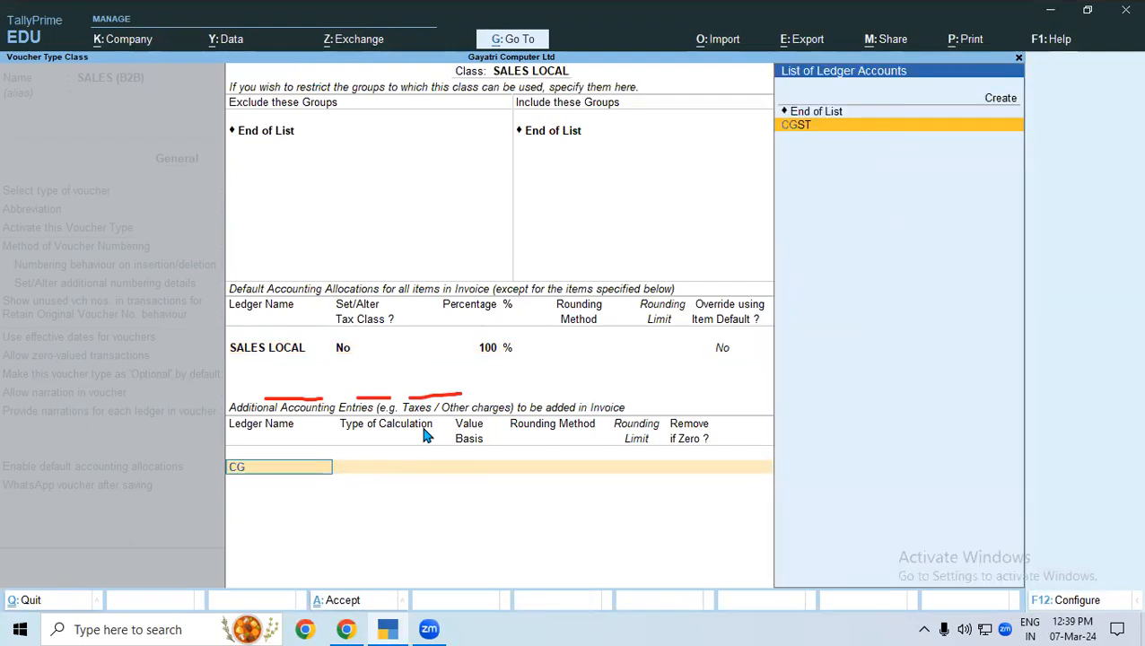
key("Return")
key("Return")
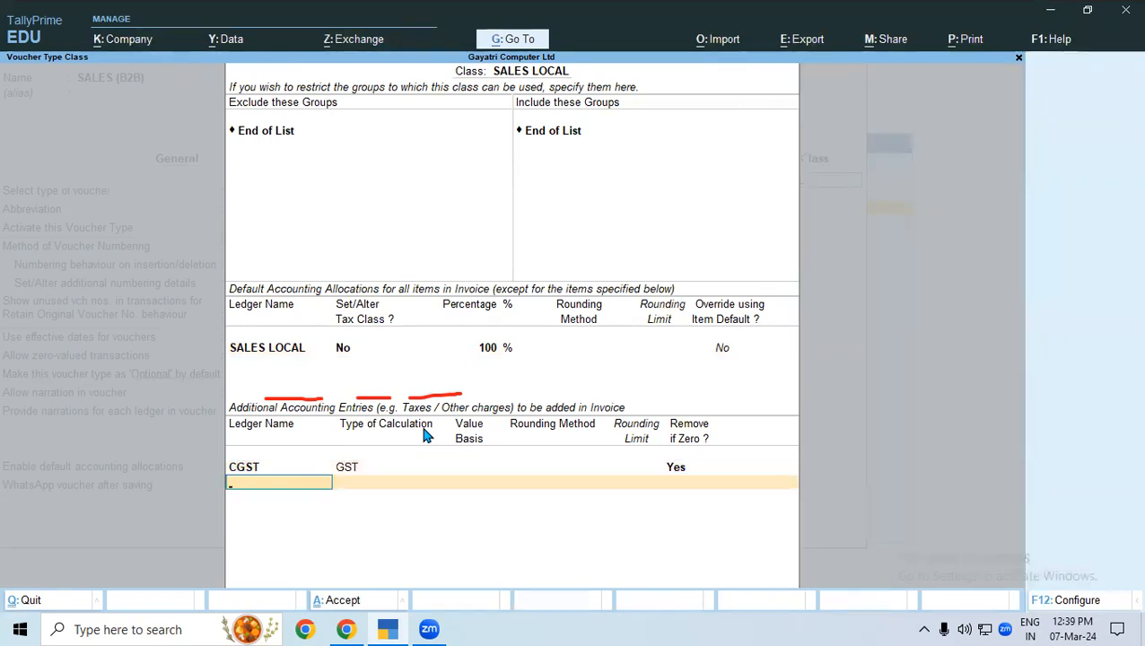
type("SG")
key("Return")
key("Return")
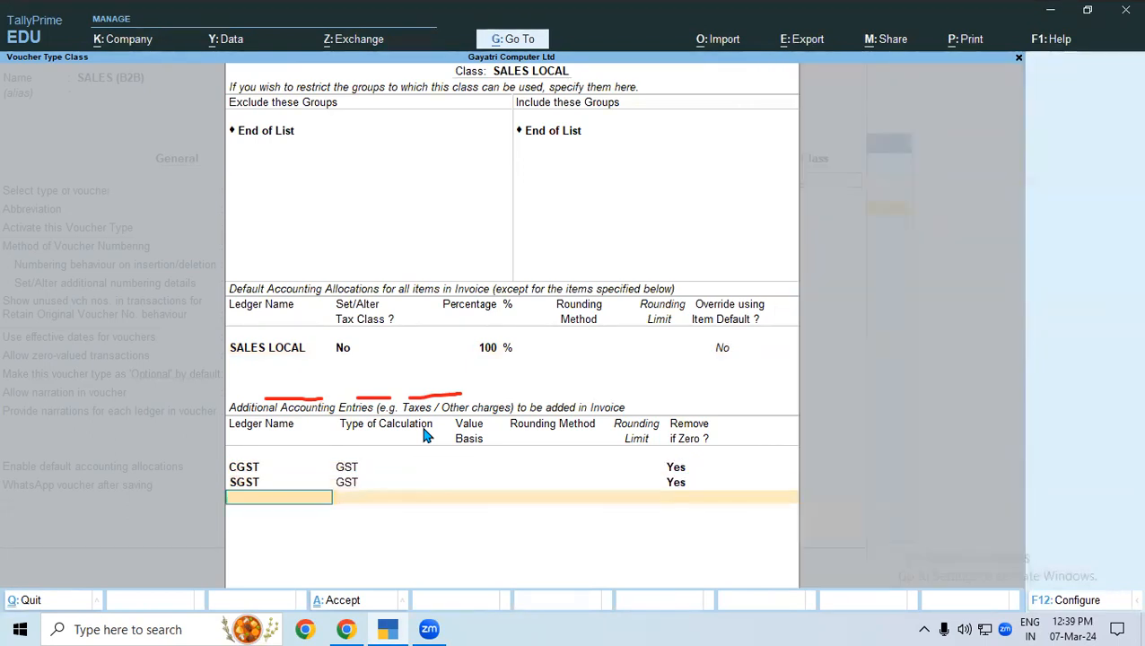
Add ROUND OFF to the SALES LOCAL class as total amount rounding with Normal Rounding and limit 1, and finish the class.
type("R")
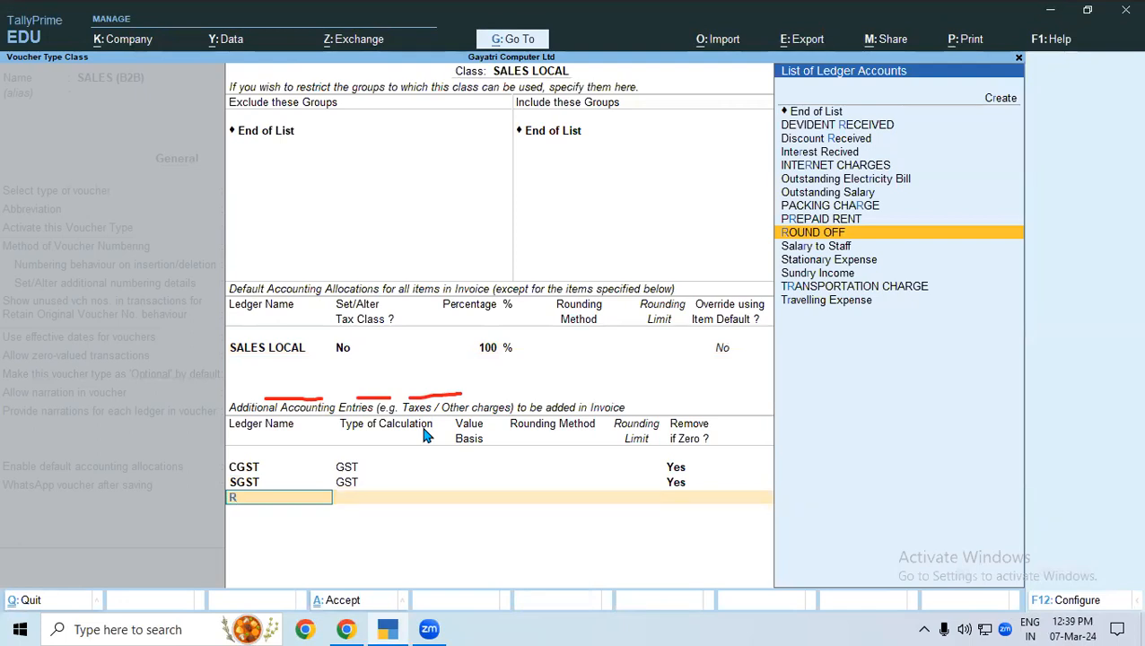
key("Return")
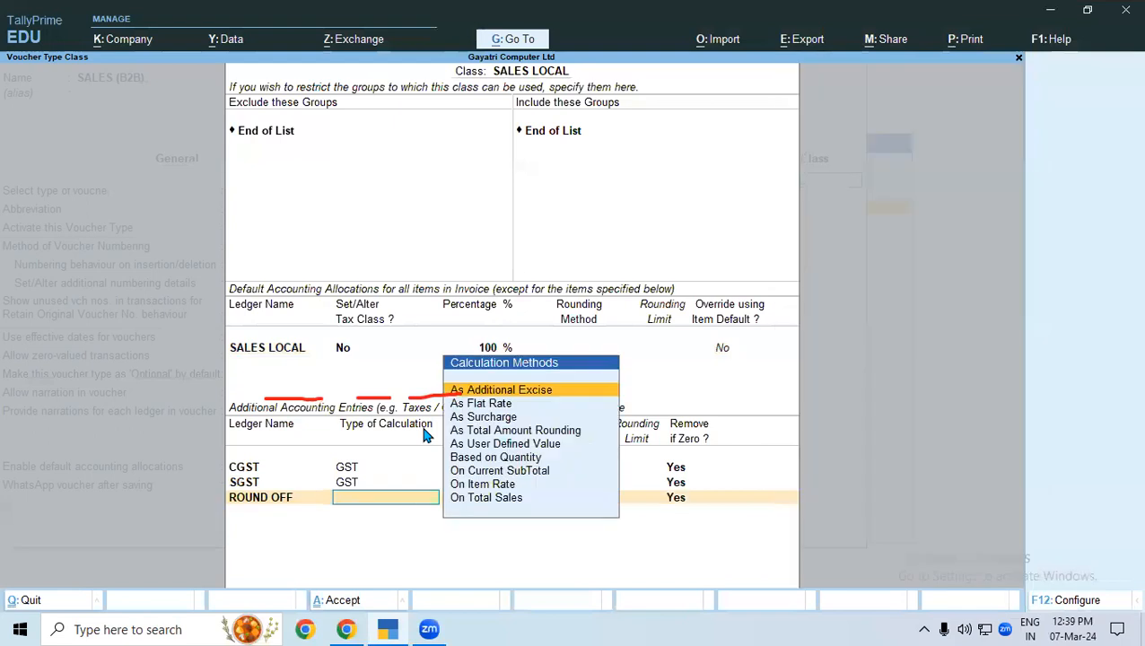
key("Down")
key("Down")
key("Down")
key("Return")
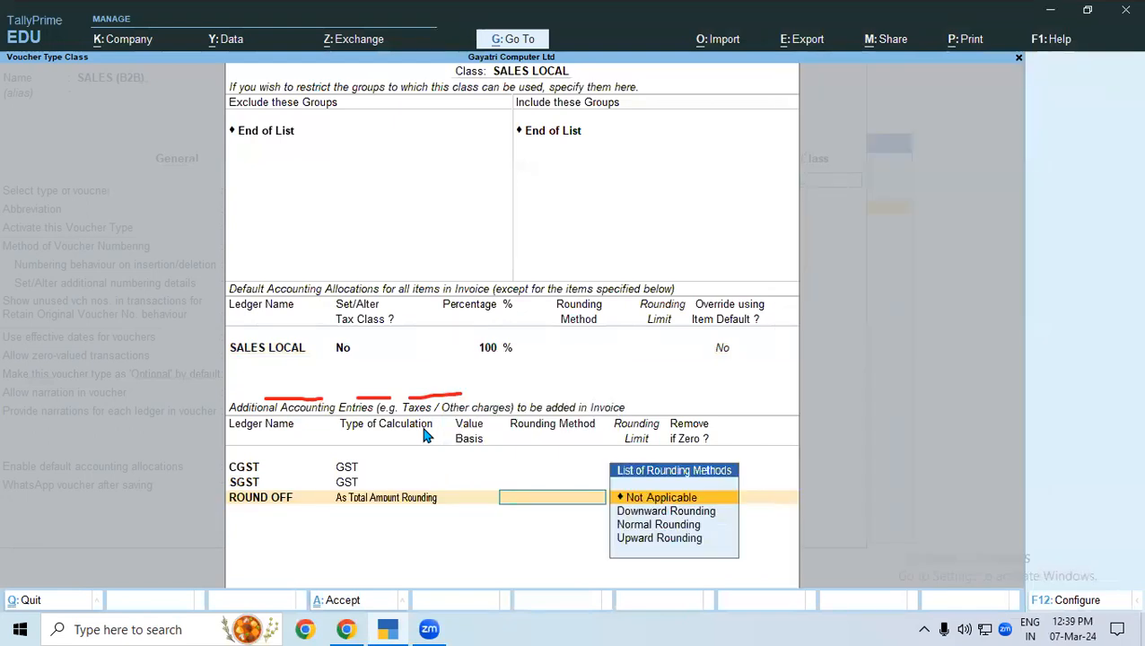
key("Down")
key("Down")
key("Return")
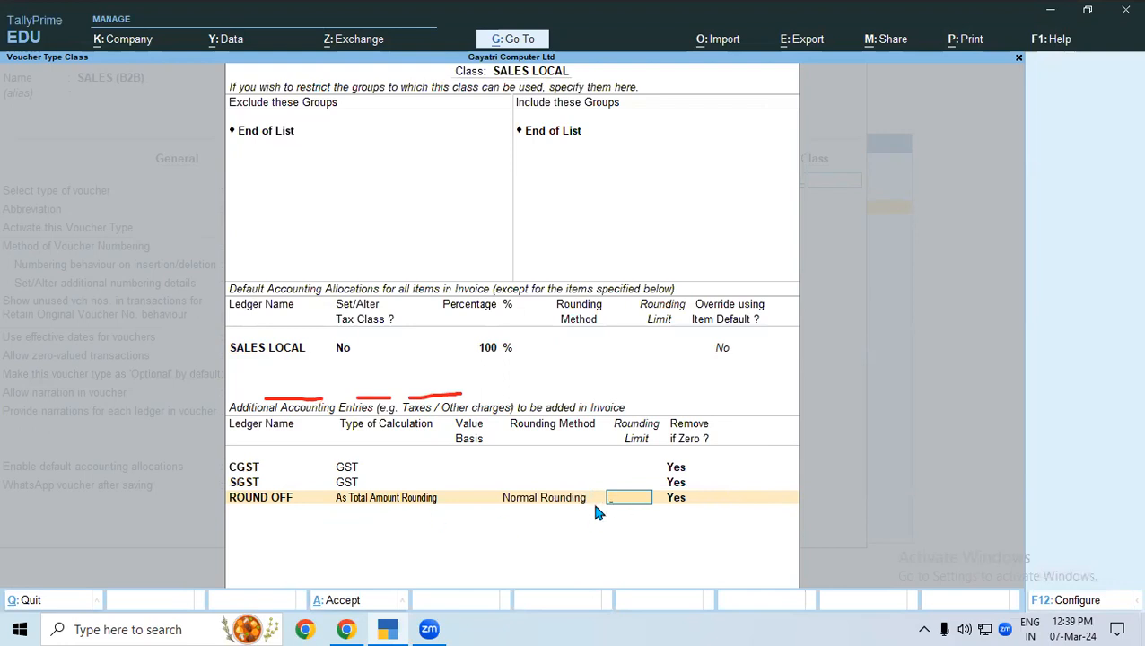
type("1")
key("Return")
key("Return")
key("Return")
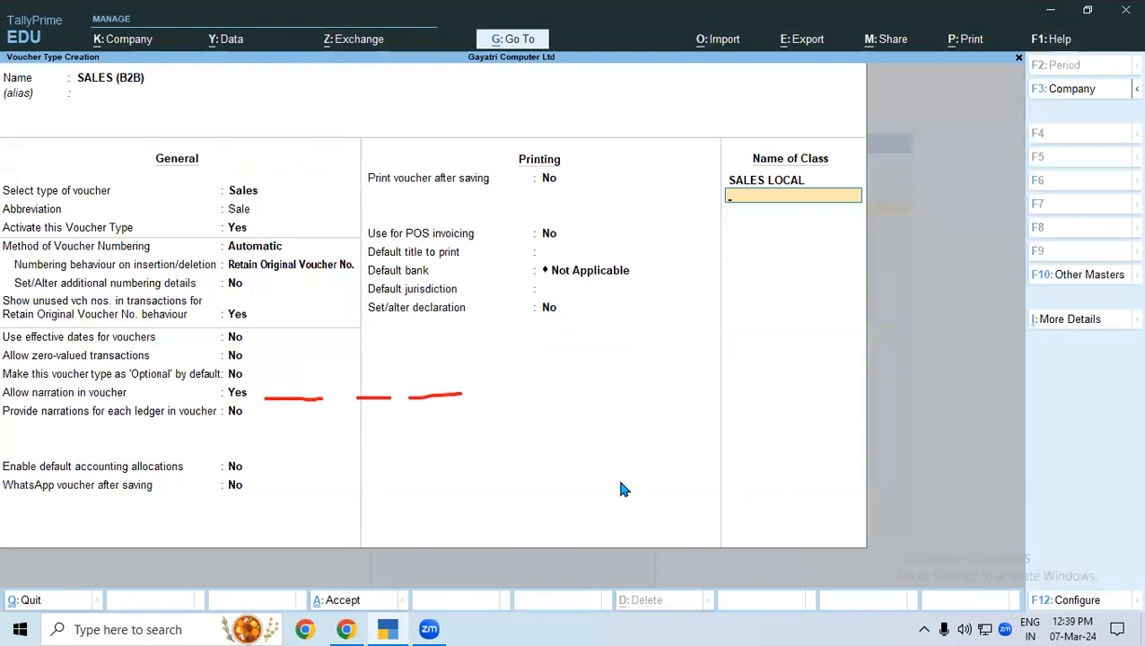
Add a second voucher class named "SALES INTERSTATE" with no excluded or included groups.
type("SALES INTERSTATE")
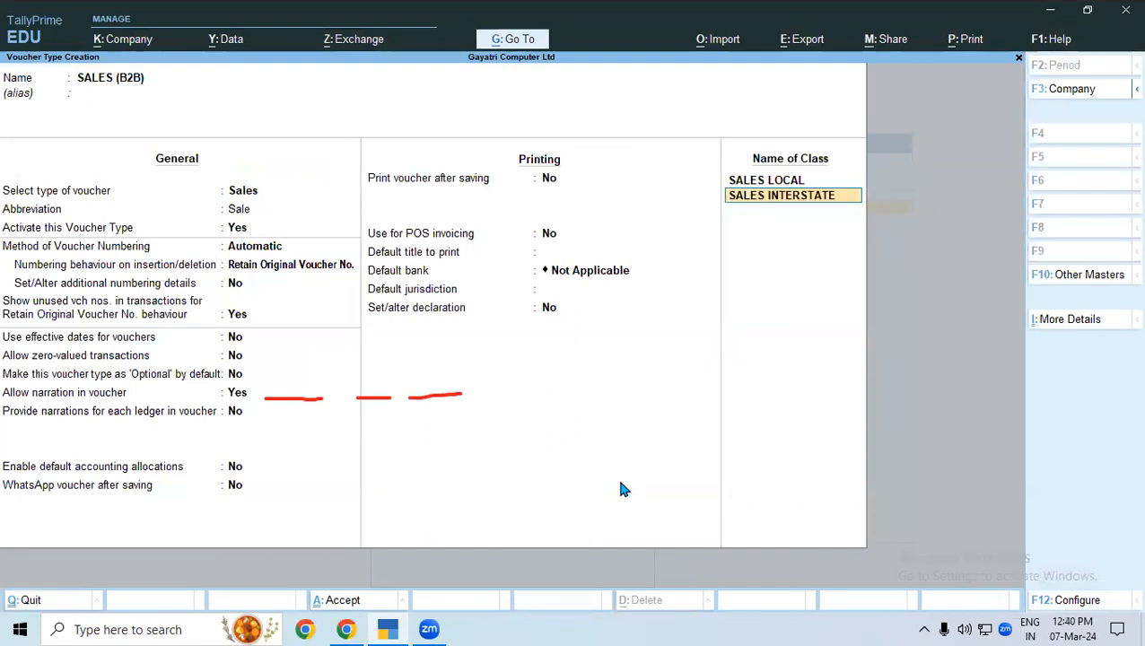
key("Return")
key("Return")
key("Return")
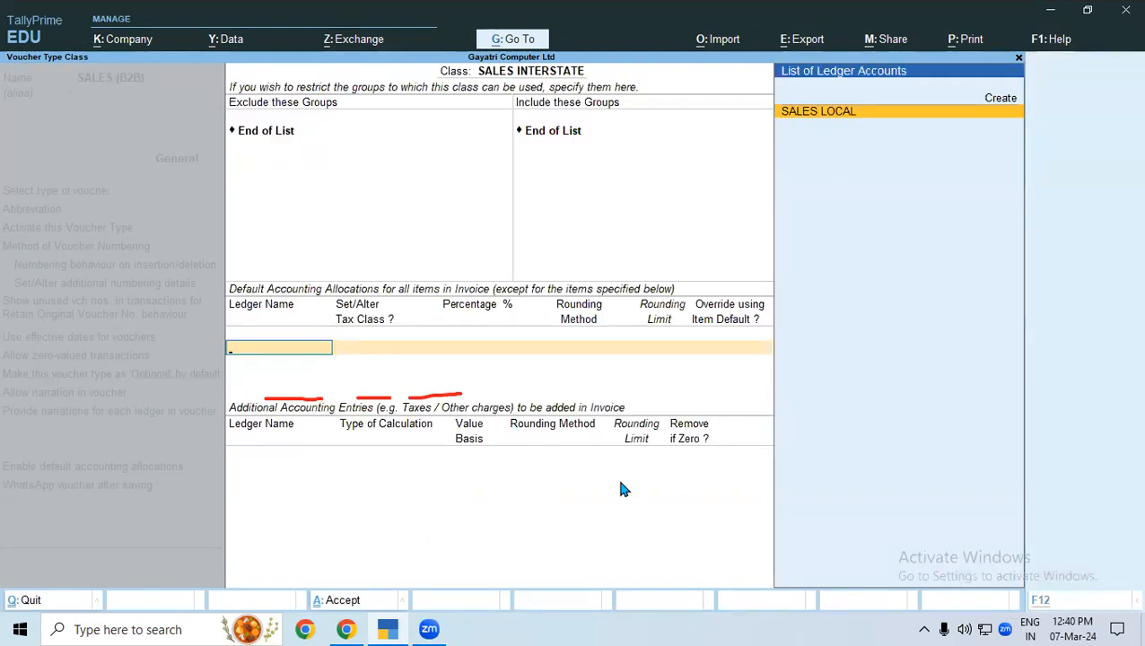
Create a "SALES INTERSTATE" ledger under Sales Accounts for the class's default accounting allocation.
key("alt+c")
type("SALES INTERSTATE")
key("Return")
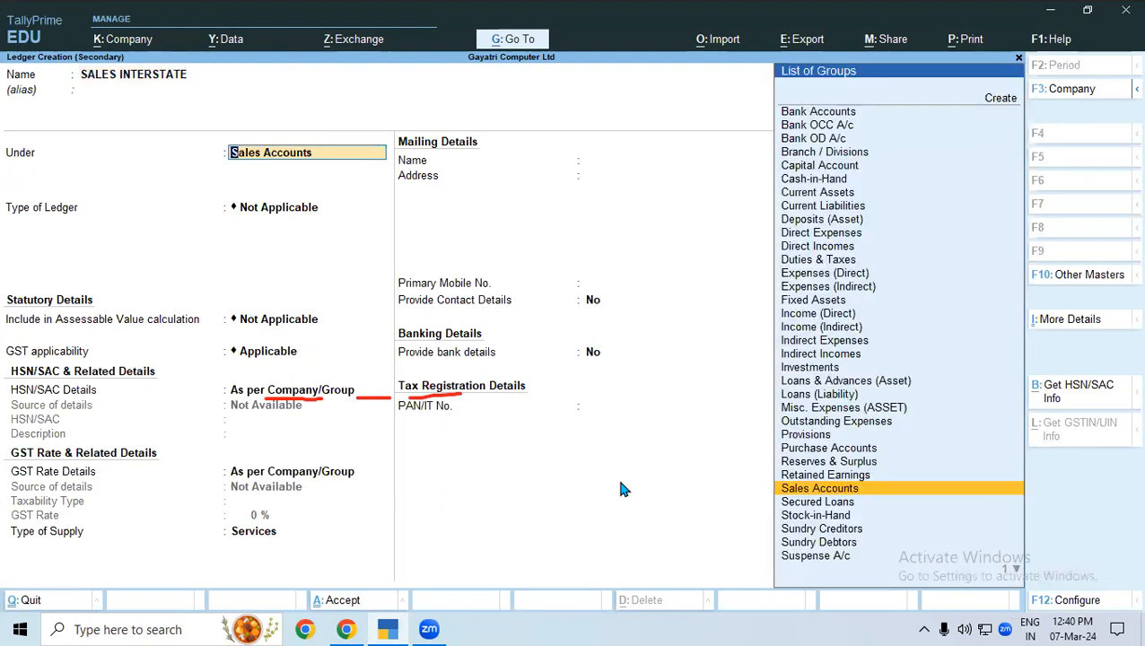
key("Return")
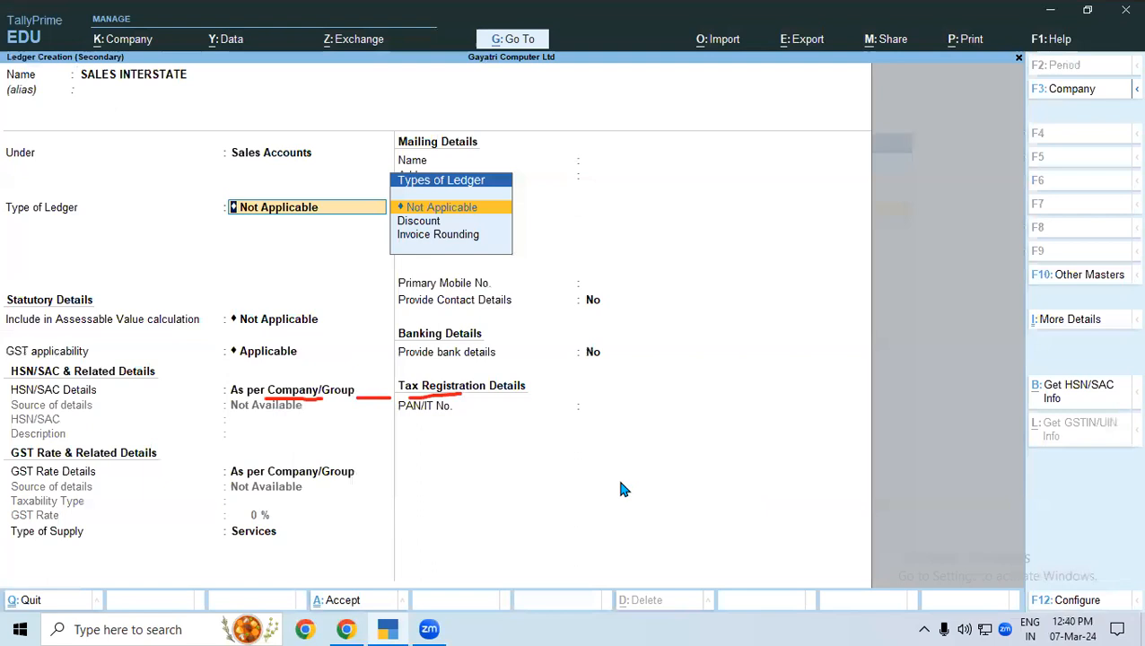
key("ctrl+a")
Accept the SALES INTERSTATE allocation at 100 % without tax class alteration, and add IGST as an additional entry removed if zero.
key("Return")
key("Return")
key("Return")
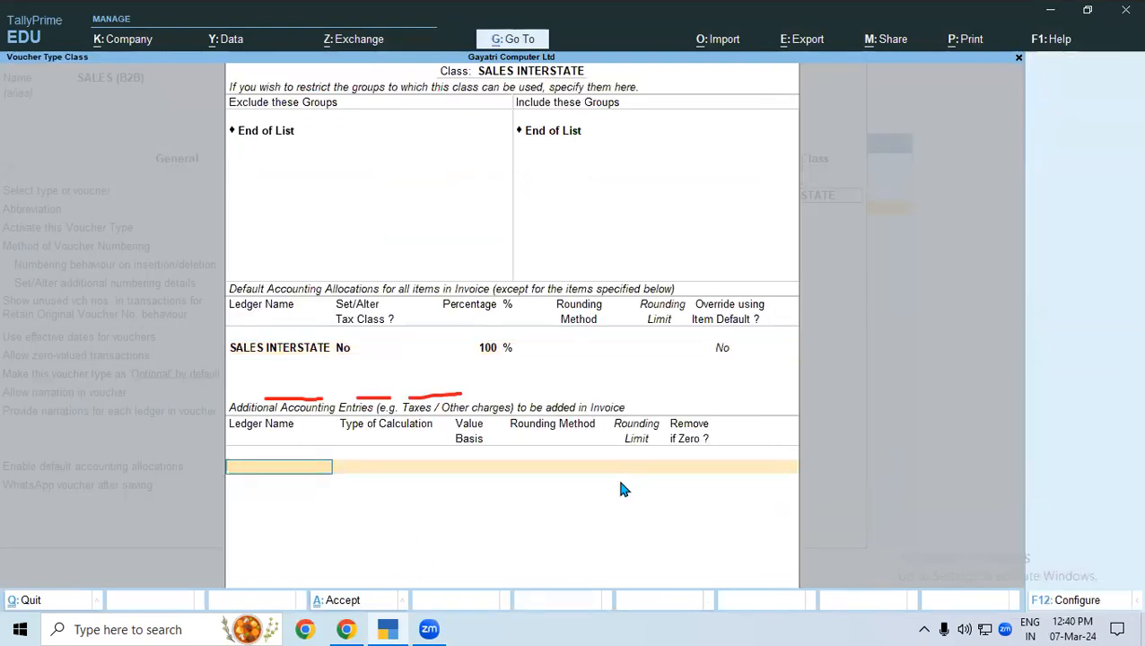
type("ig")
key("Return")
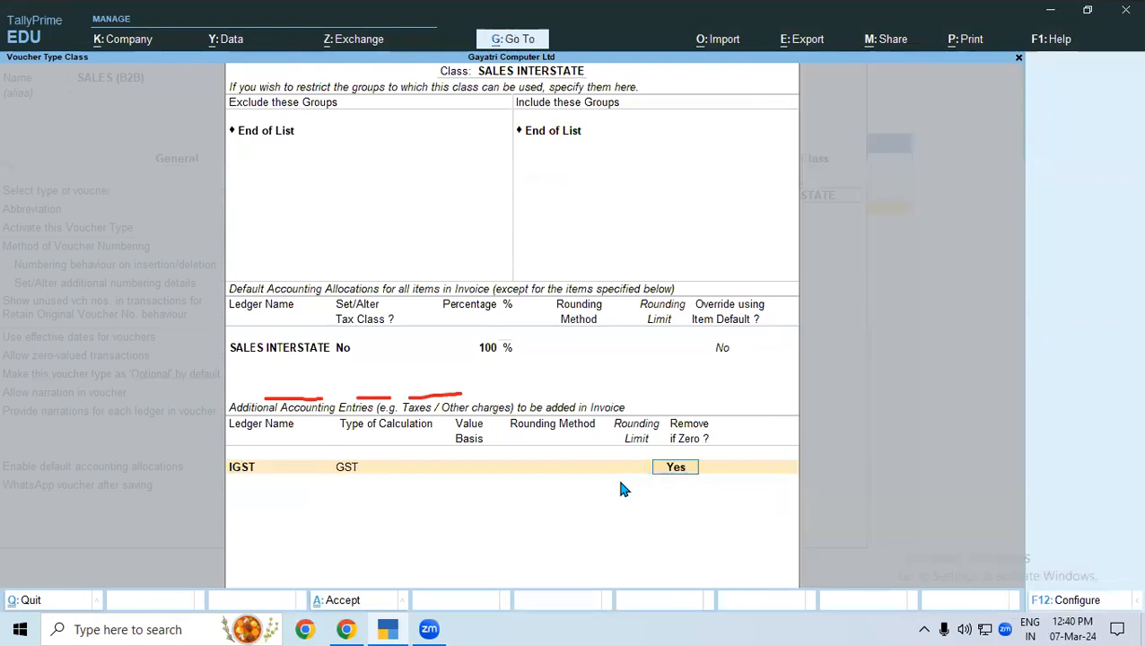
key("Return")
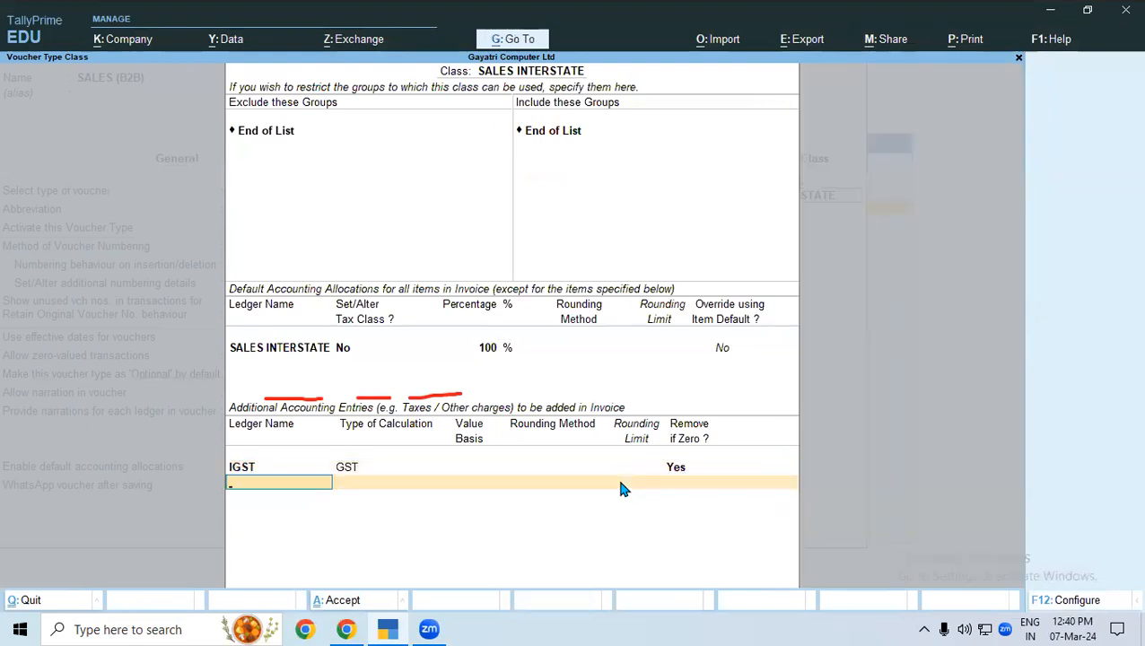
Add ROUND OFF to the SALES INTERSTATE class as total amount rounding with Normal Rounding and a rounding limit of 1.
type("rou")
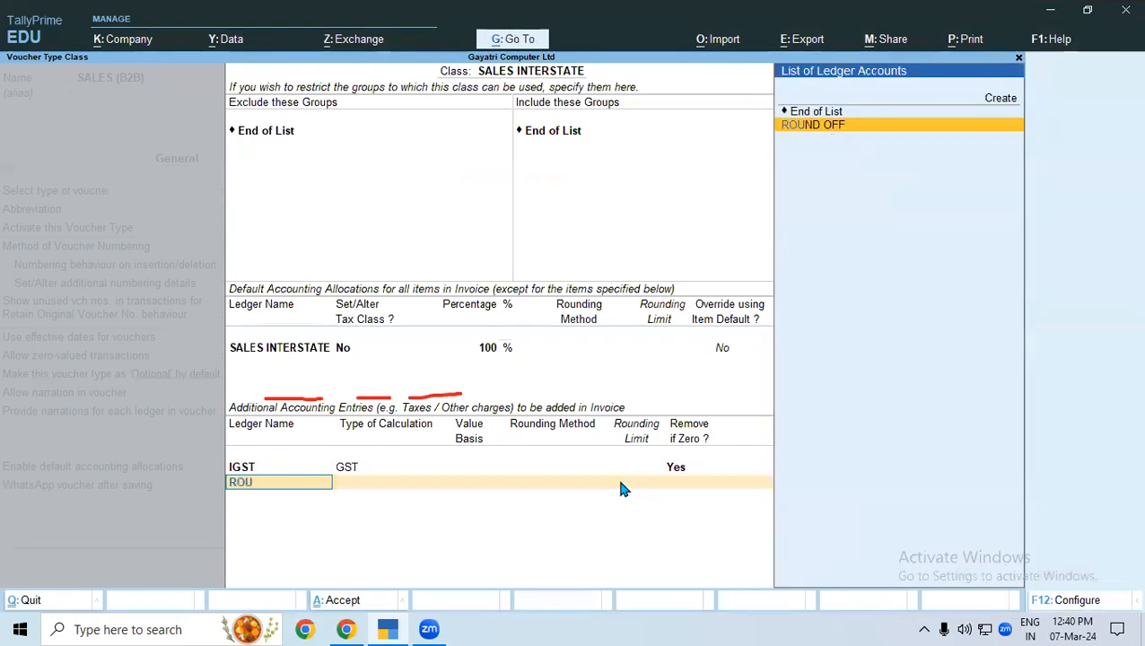
key("Return")
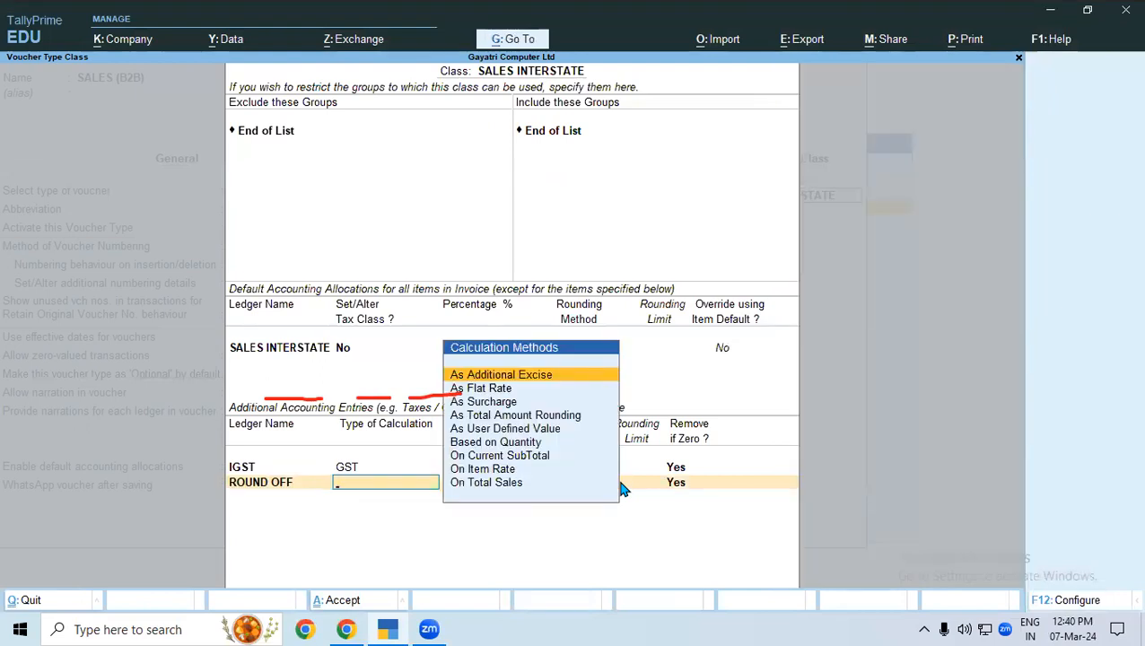
key("Down")
key("Down")
key("Down")
key("Return")
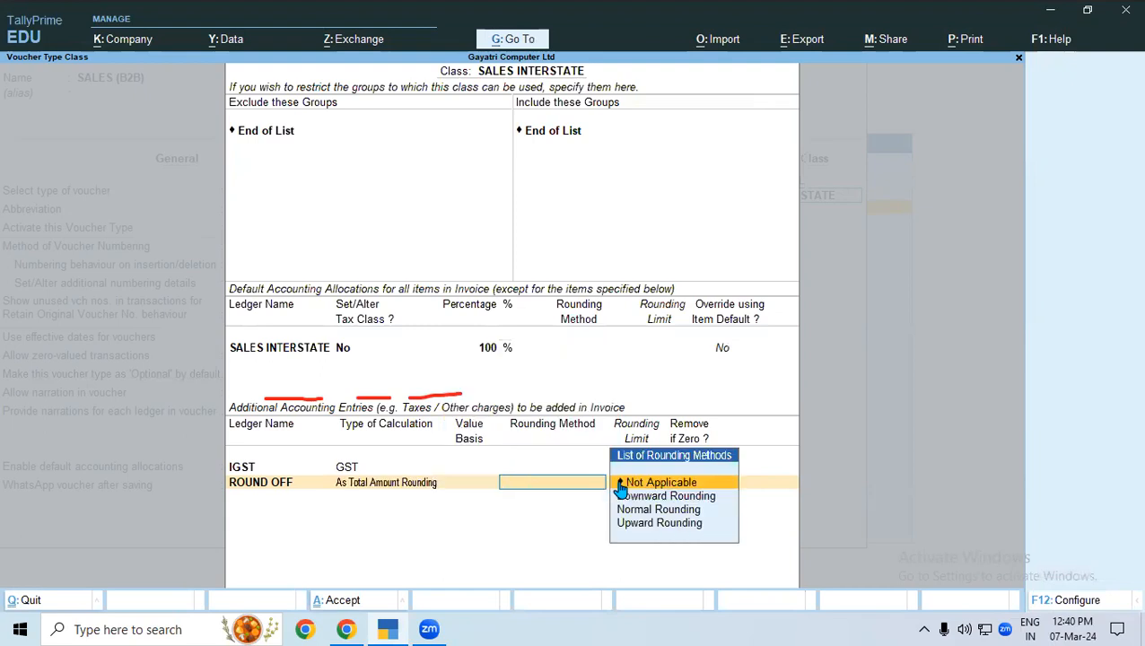
key("Down")
key("Down")
key("Return")
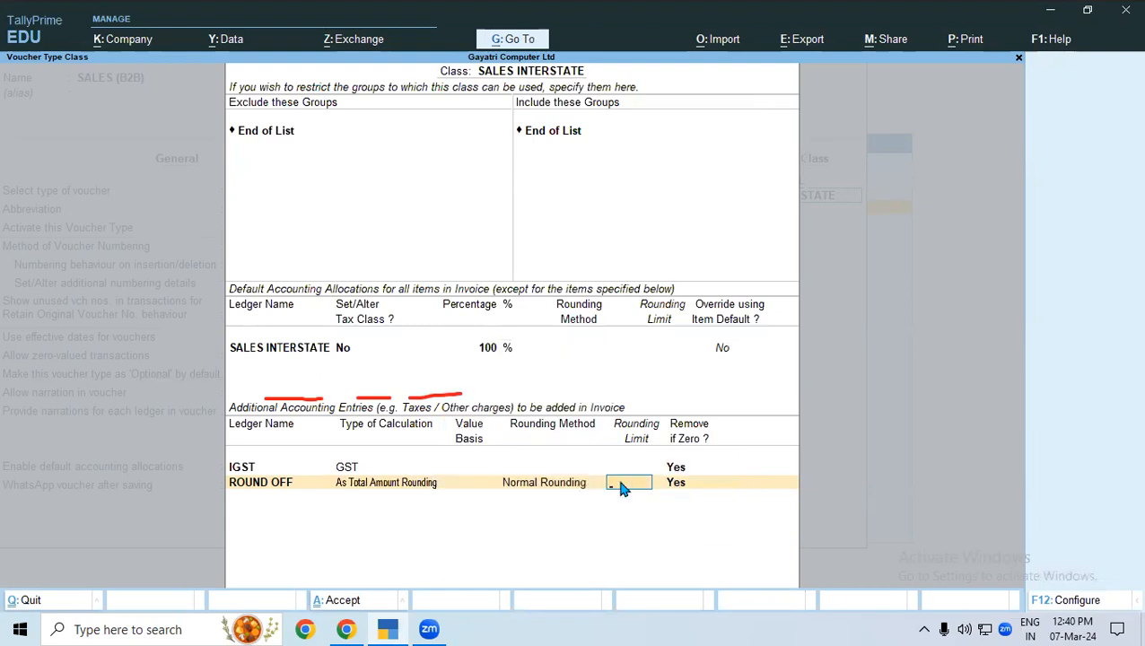
type("2")
key("BackSpace")
key("Return")
key("Return")
key("Return")
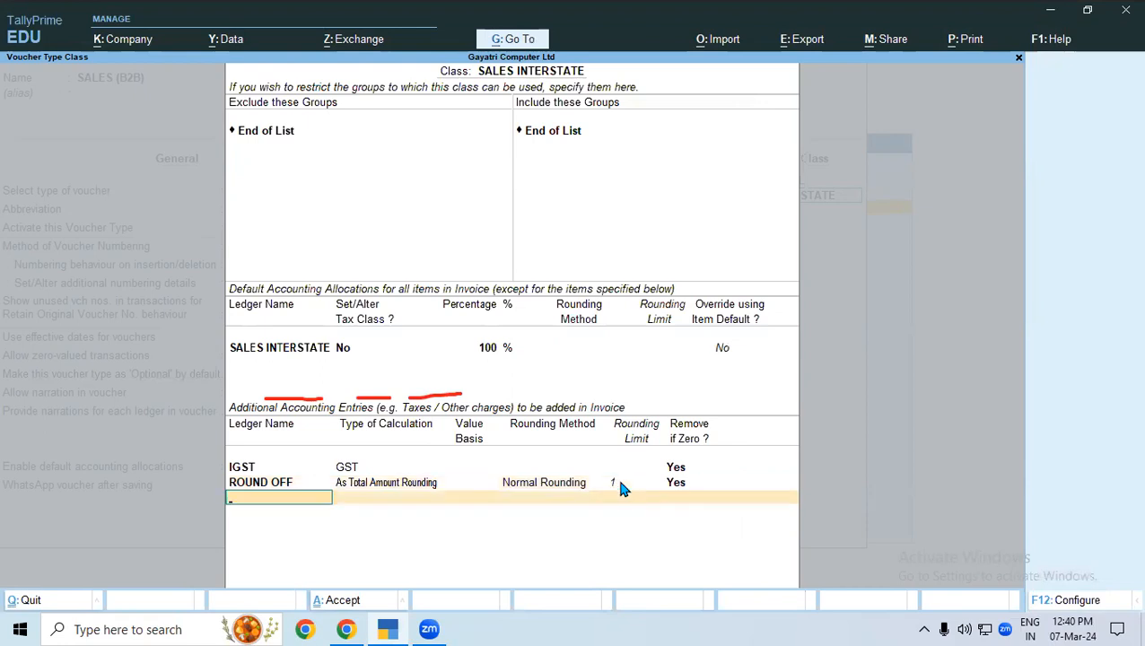
Finish the class, save the SALES (B2B) voucher type, and return to the Gateway of Tally.
key("Return")
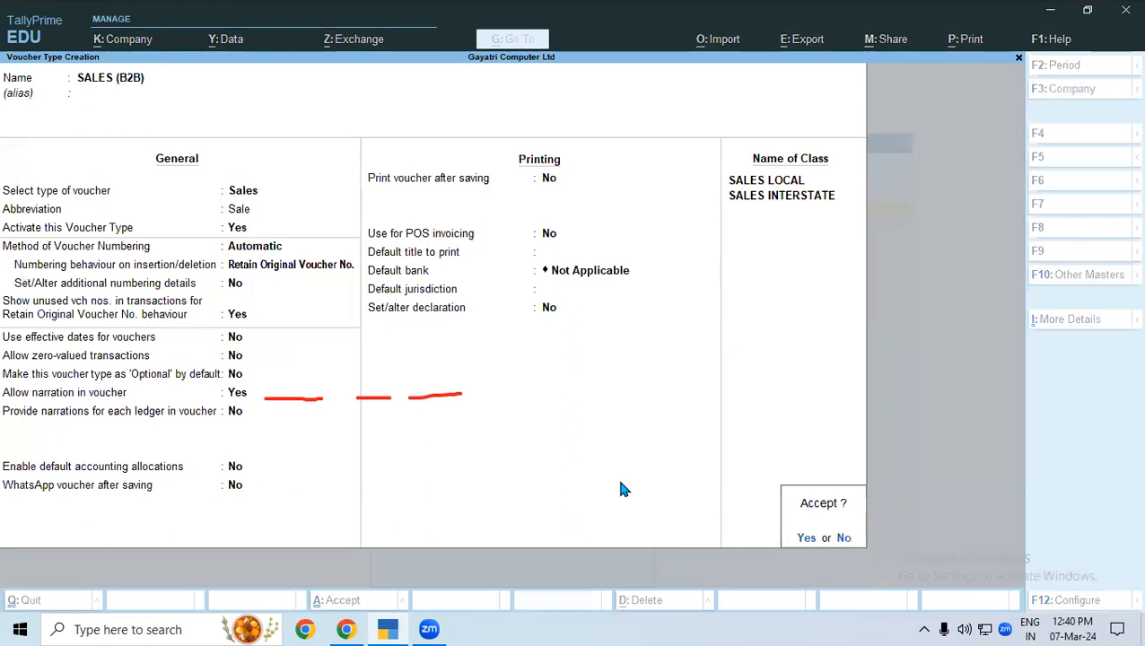
key("Return")
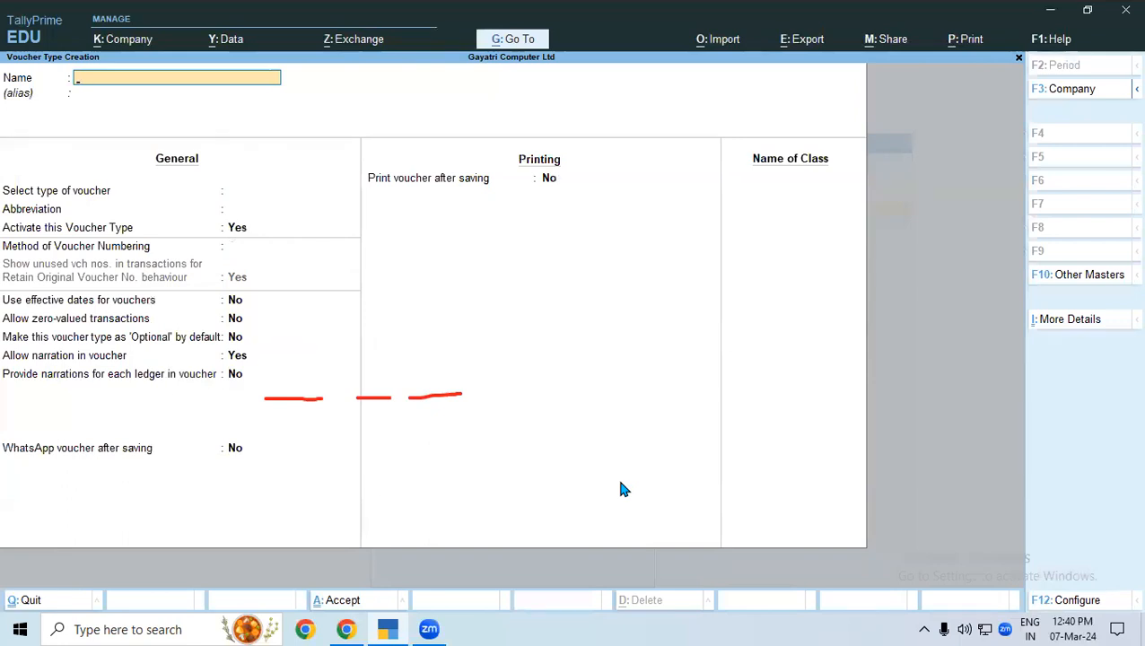
key("Escape")
key("Escape")
key("Escape")
key("Escape")
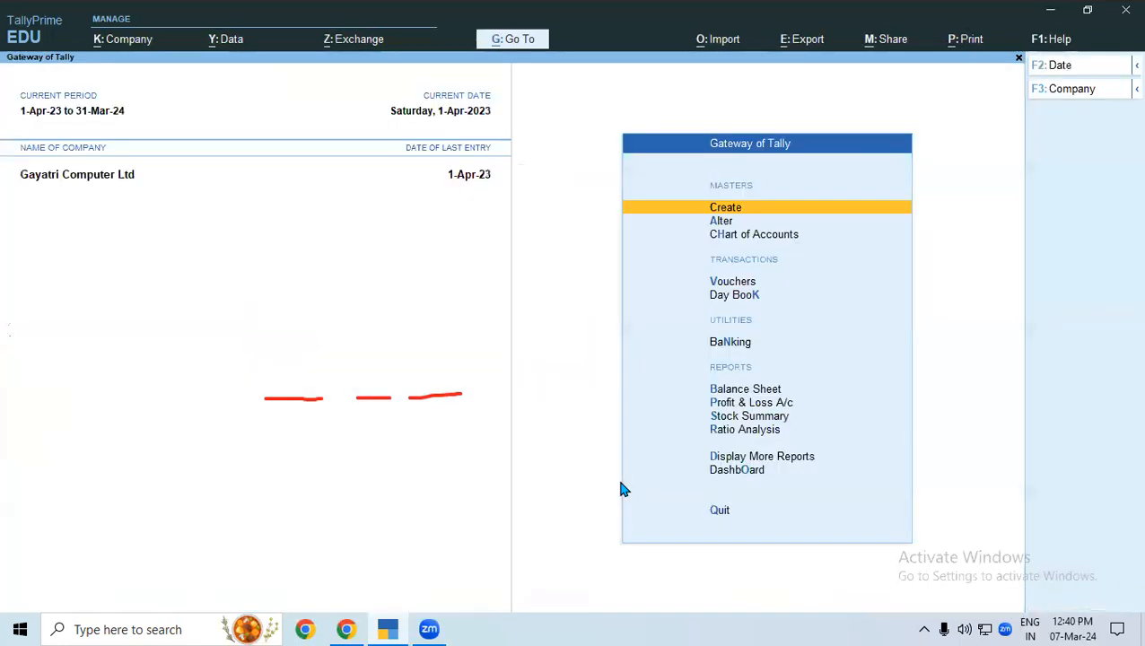
Preview a SALES (B2B) voucher with the SALES LOCAL class to check its preset ledgers, leaving it without an entry.
key("v")
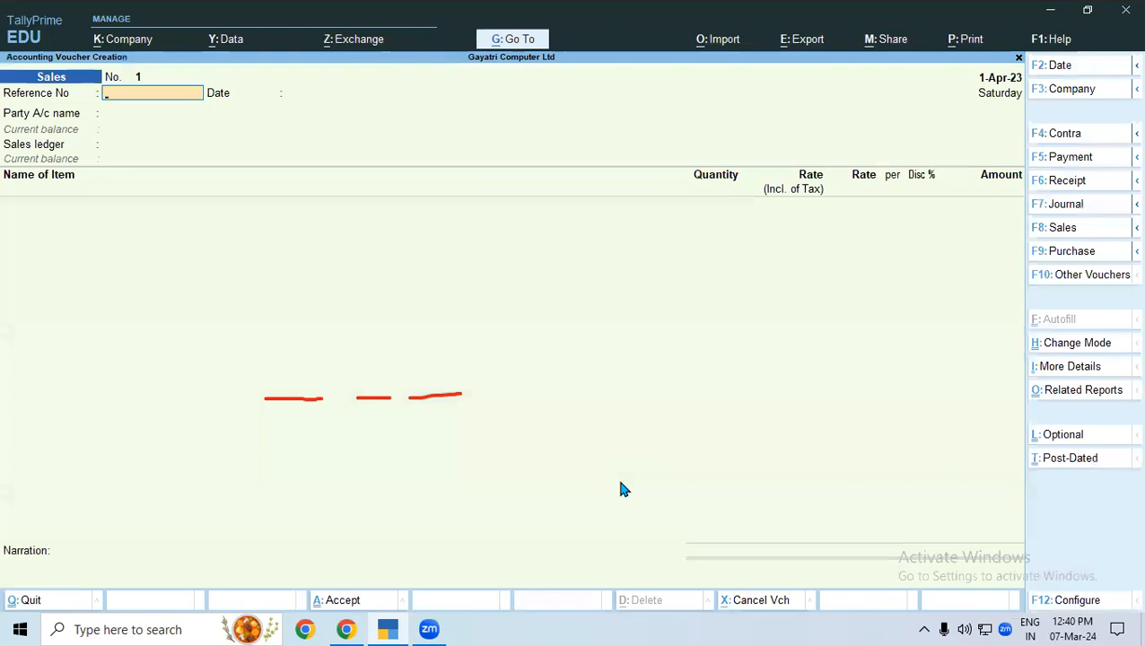
key("F8")
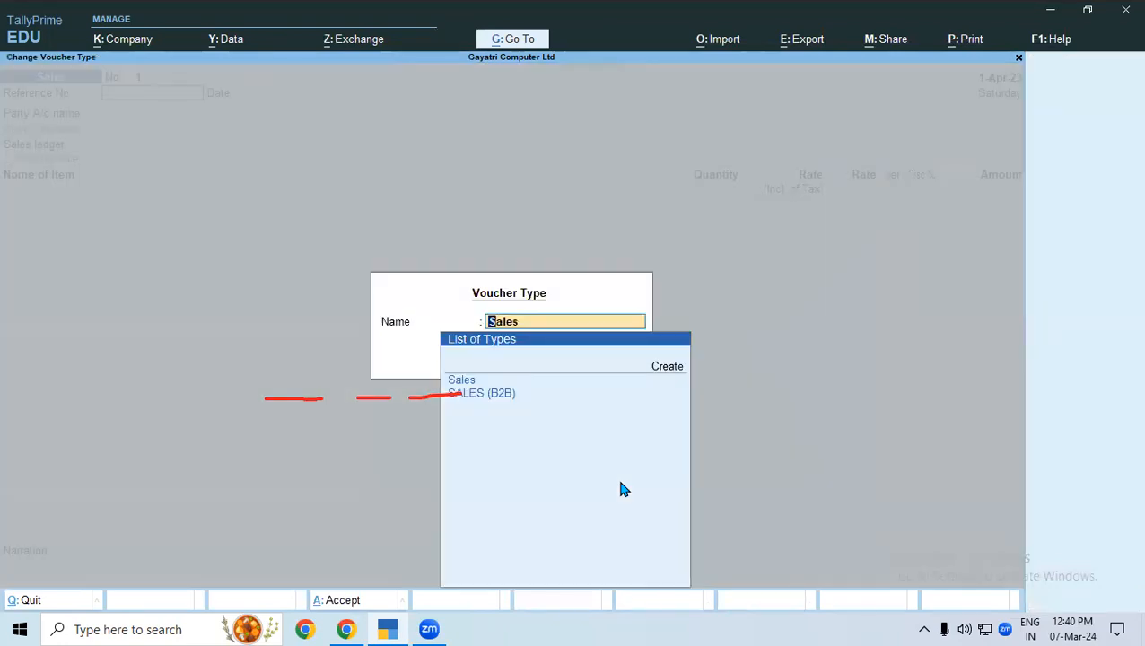
left_click(1012, 5)
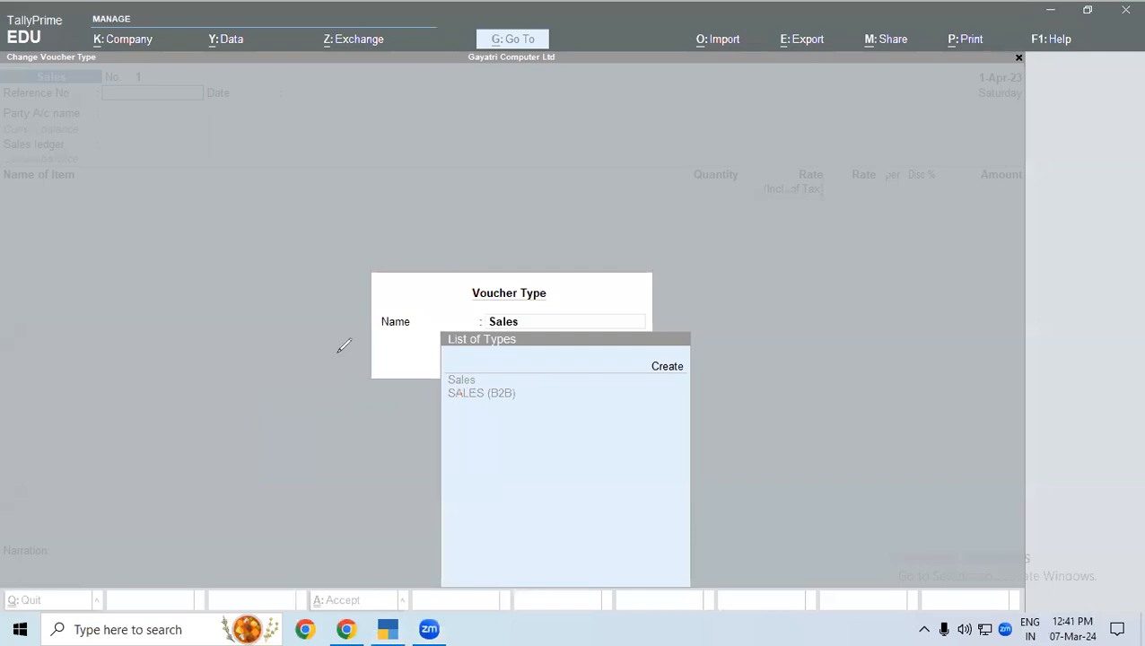
left_click(457, 384)
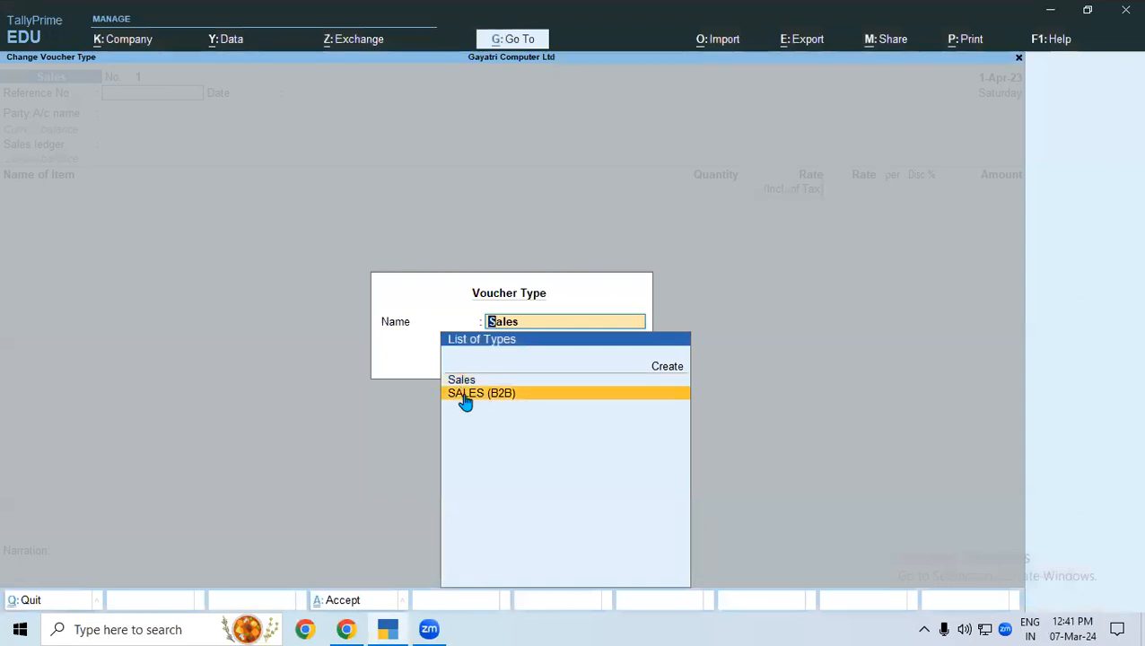
left_click(464, 395)
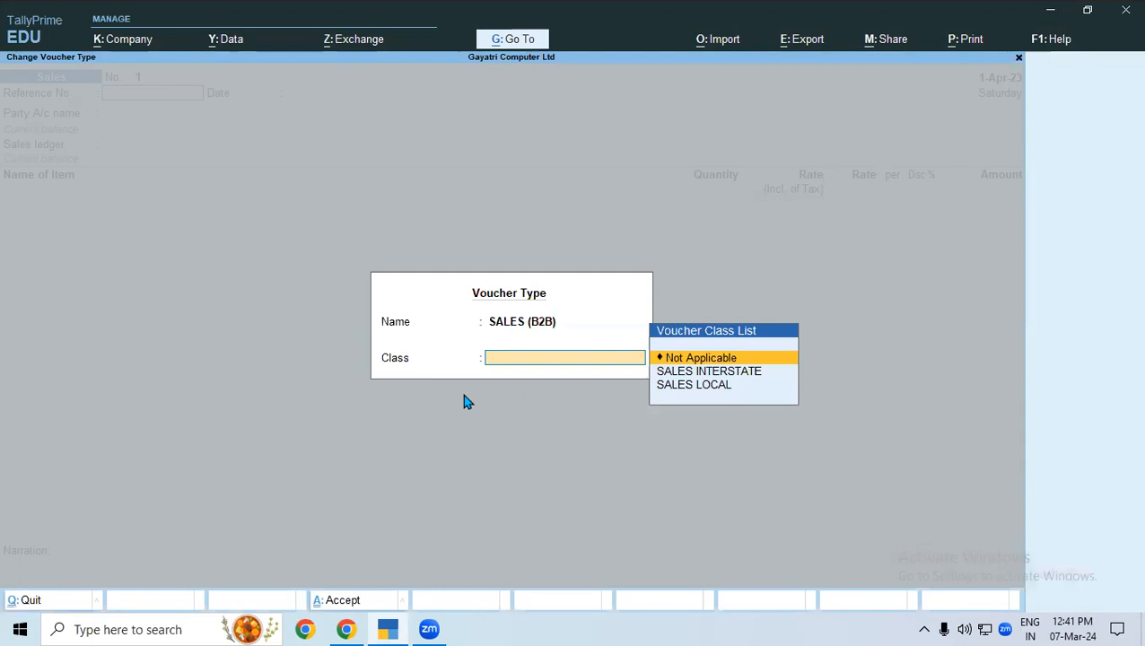
key("Down")
key("Down")
key("Return")
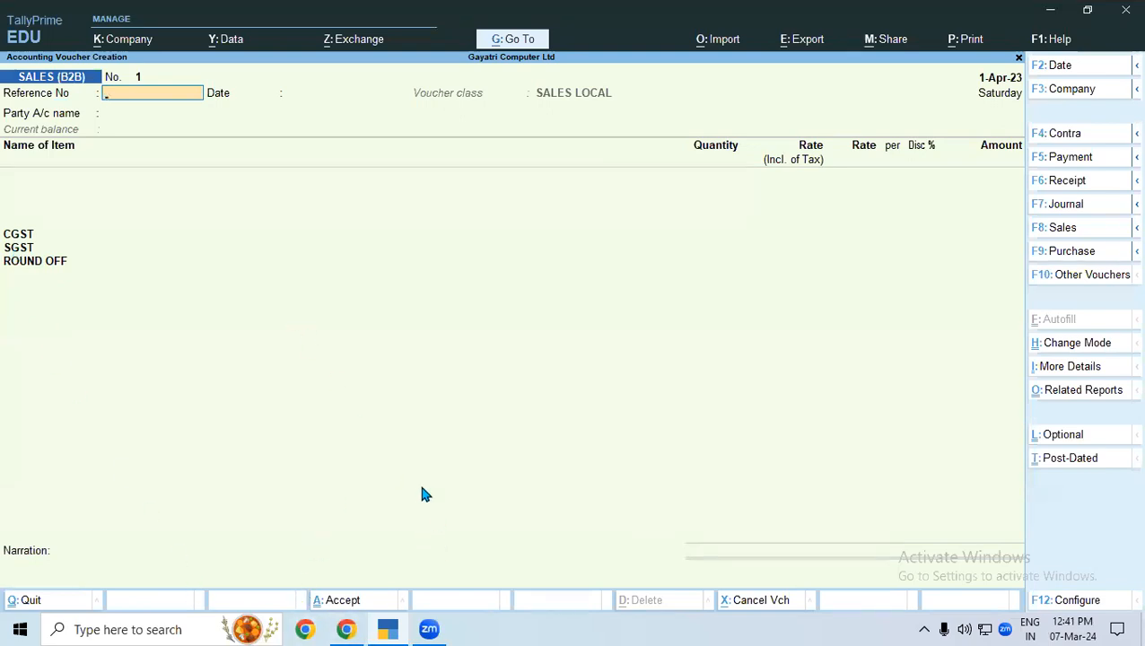
key("Escape")
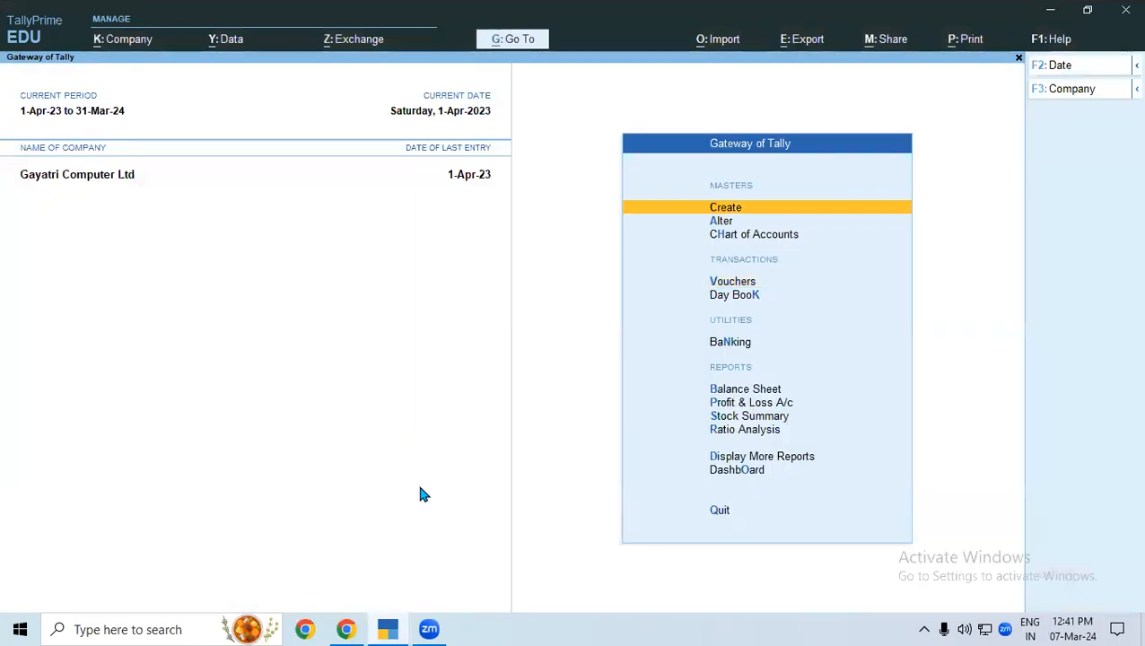
Start creating a new voucher type named "SALES (B2C)".
key("Return")
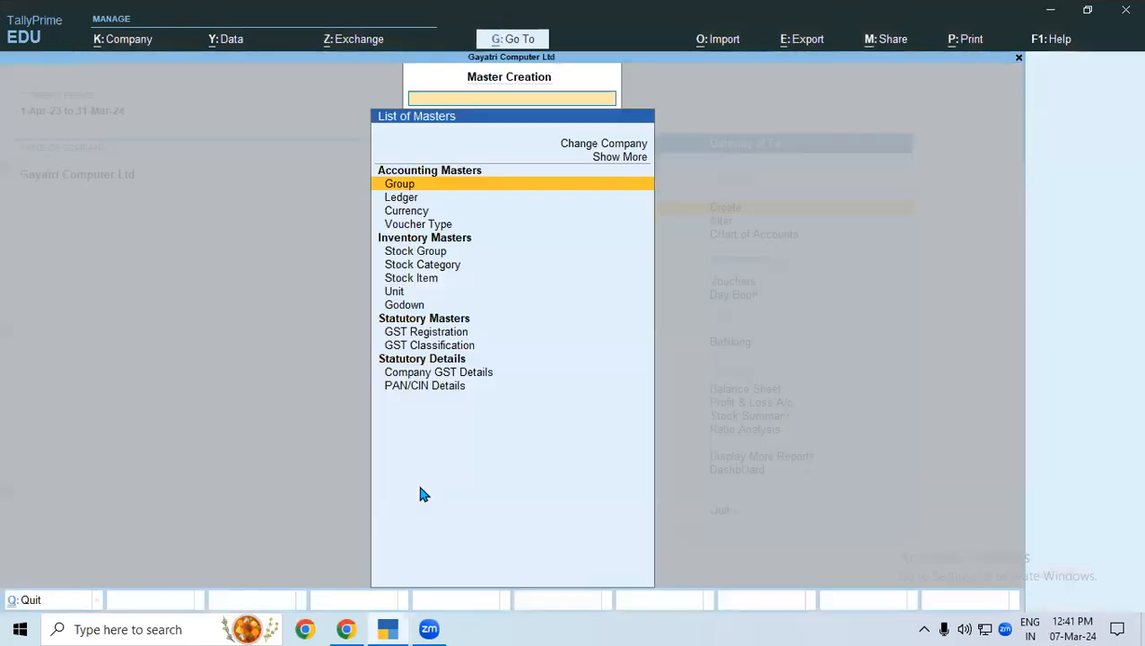
key("Down")
key("Down")
key("Down")
key("Return")
type("SALES")
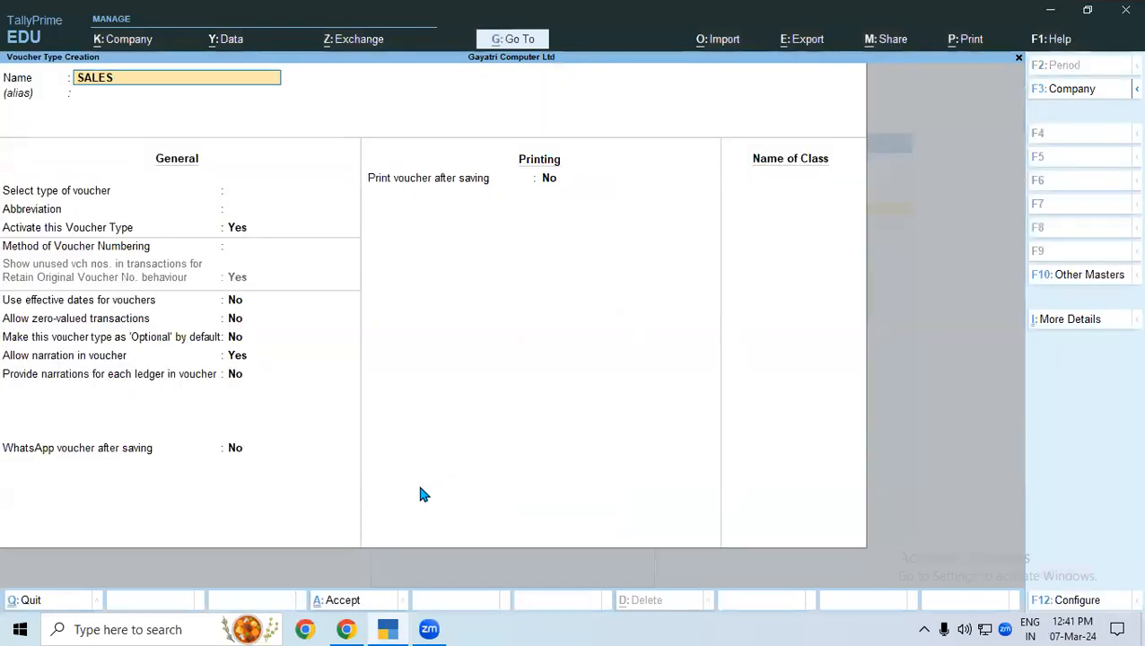
type(" (B2C)")
key("Return")
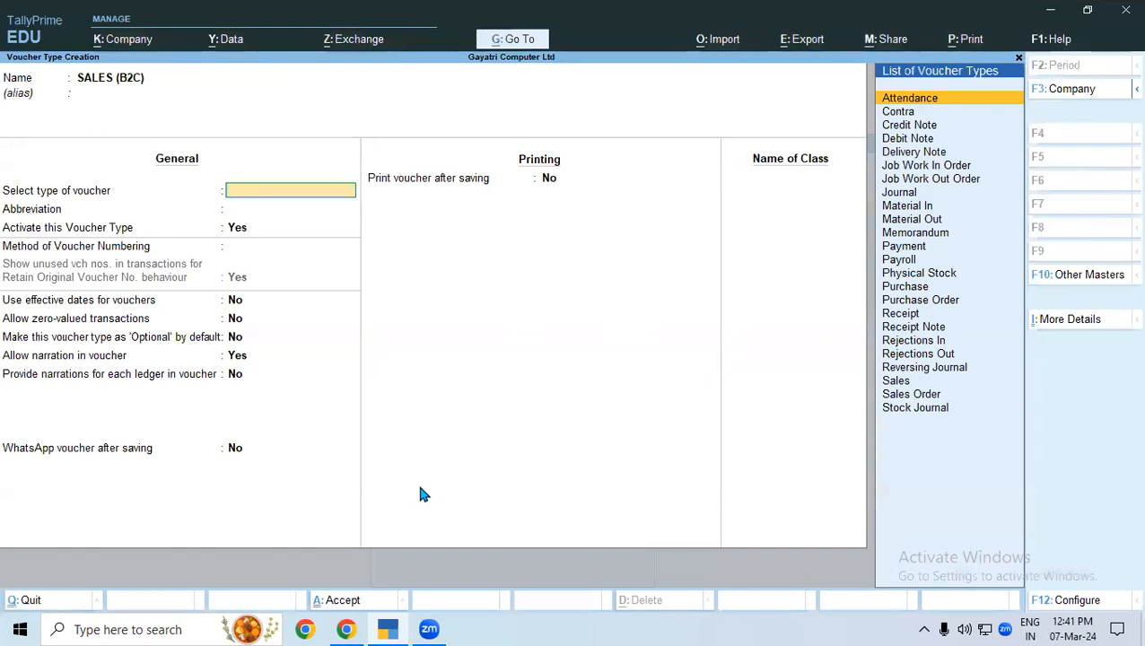
Base the SALES (B2C) voucher type on Sales, keeping automatic numbering, Retain Original Voucher No. and the remaining general and printing defaults.
type("SALE")
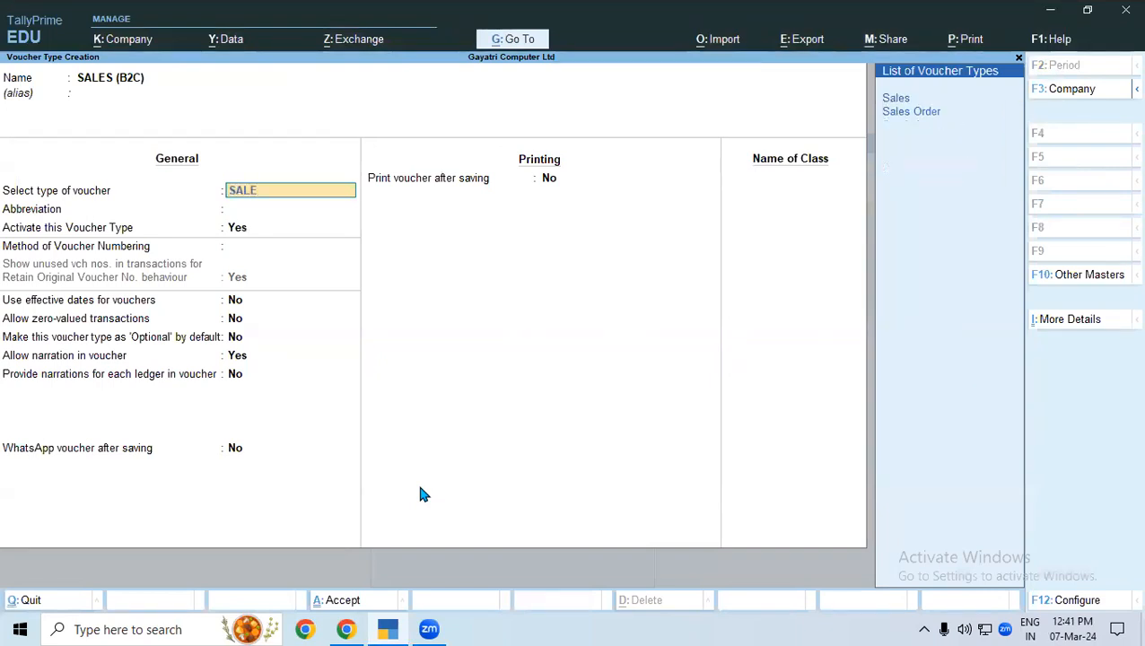
key("Return")
key("Return")
key("Return")
key("Return")
key("Return")
key("Return")
key("Return")
key("Return")
key("Return")
key("Return")
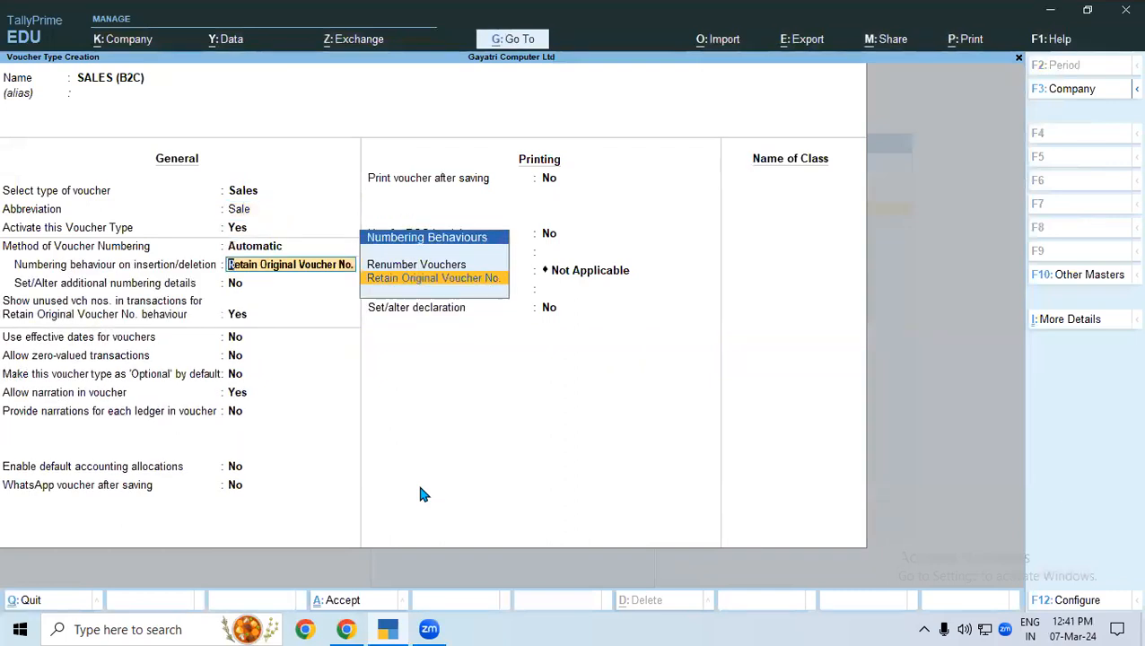
key("Return")
key("Return")
key("Return")
key("Return")
key("Return")
key("Return")
key("Return")
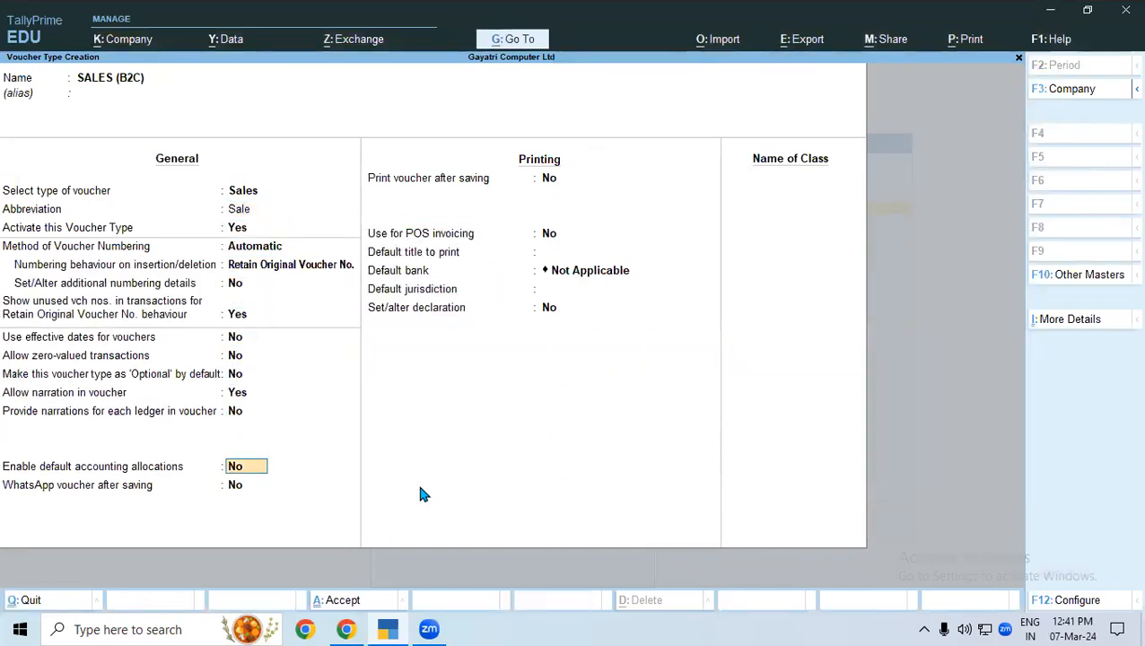
key("Return")
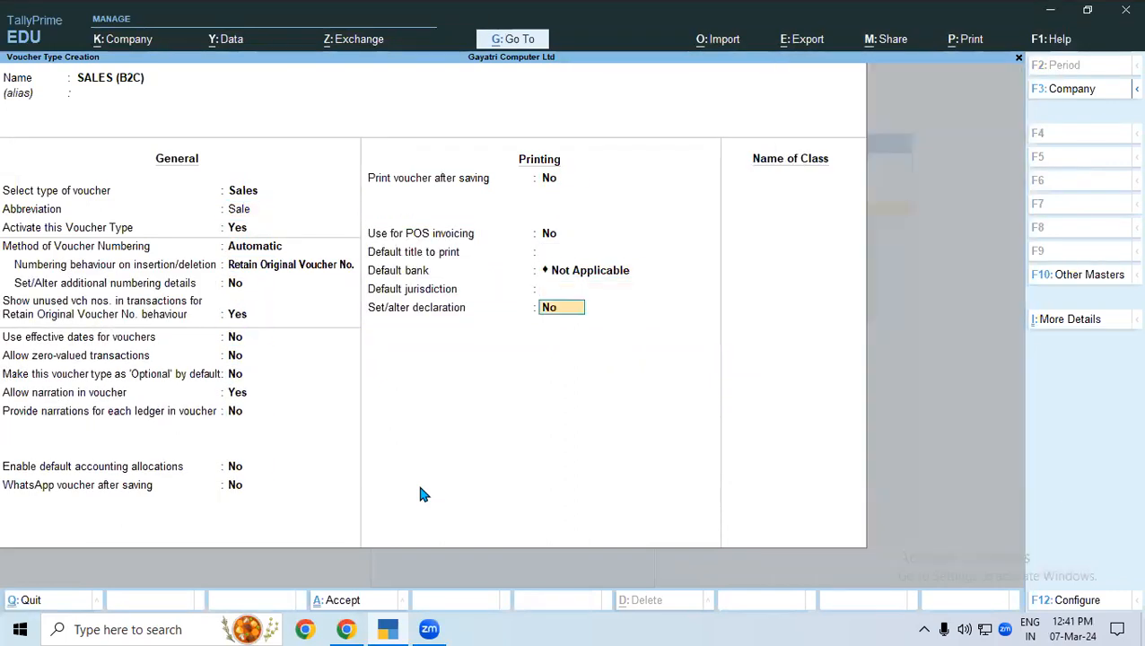
key("Return")
Add a voucher class named "SALES LOCAL" without excluding or including any groups.
type("SA")
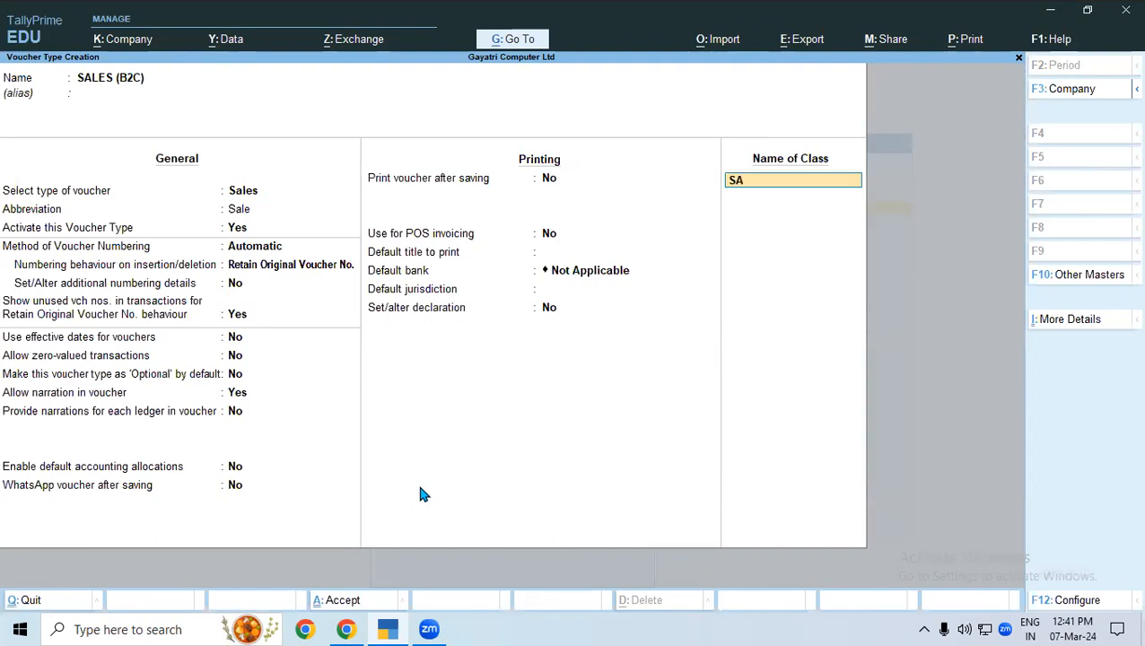
type("LES LOCAL")
key("Return")
key("Return")
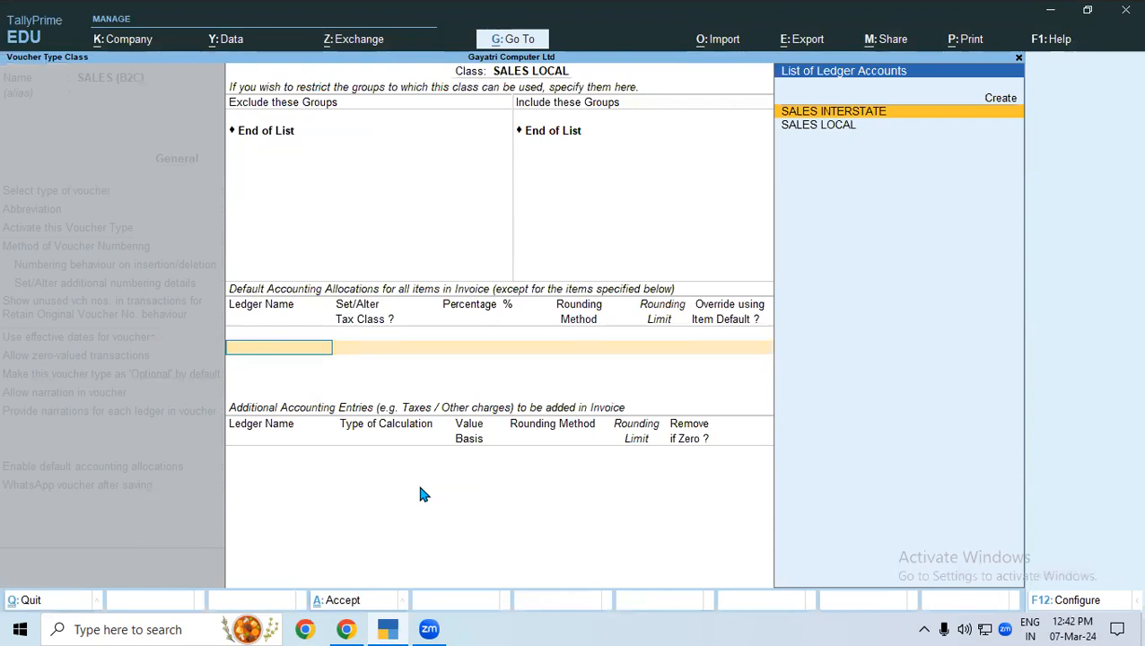
Allocate 100% of the SALES LOCAL class's invoice items to the SALES LOCAL ledger, without tax class, rounding or item override.
key("Down")
key("Return")
key("Return")
key("Return")
key("Return")
key("Return")
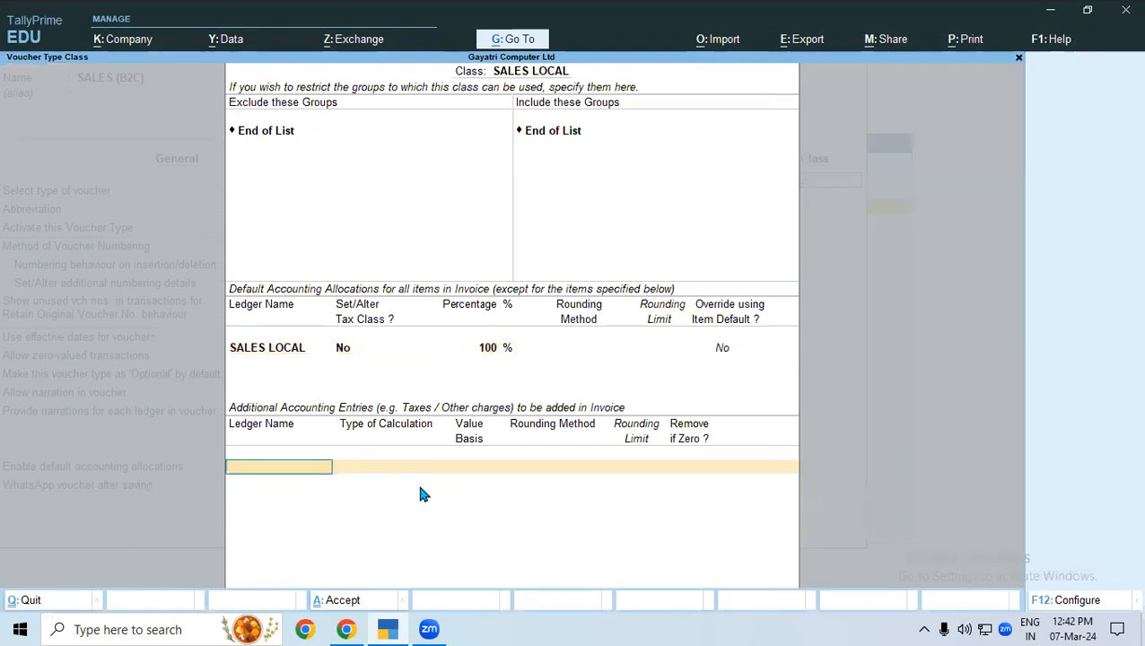
Add the CGST and SGST ledgers as additional accounting entries in the SALES LOCAL class.
type("CG")
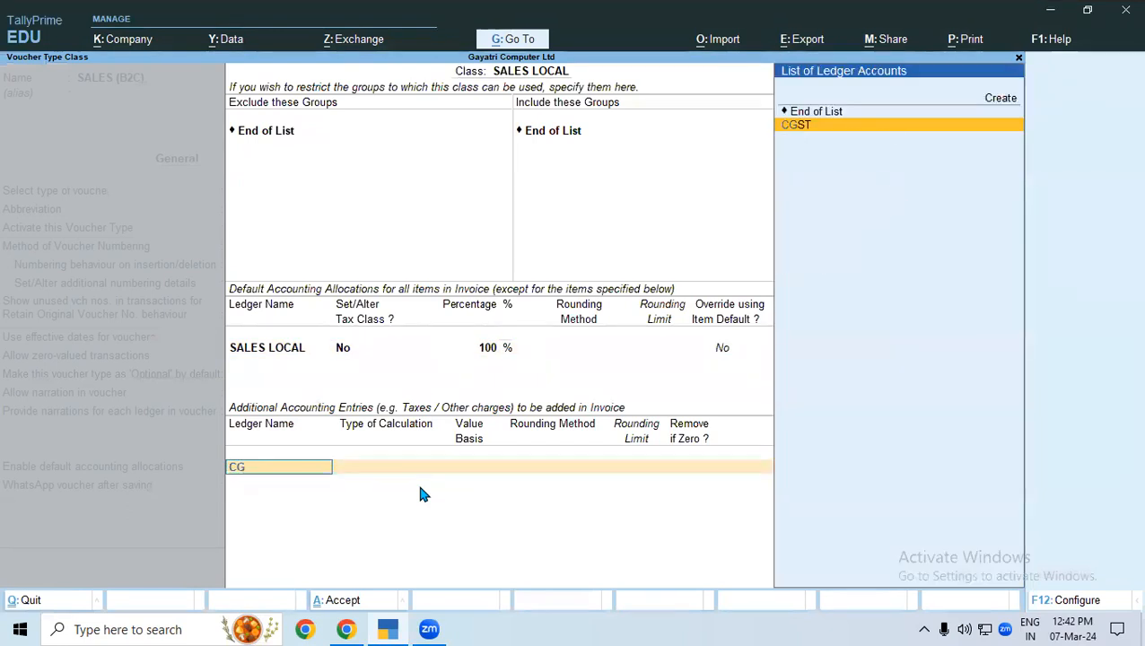
key("Return")
key("Return")
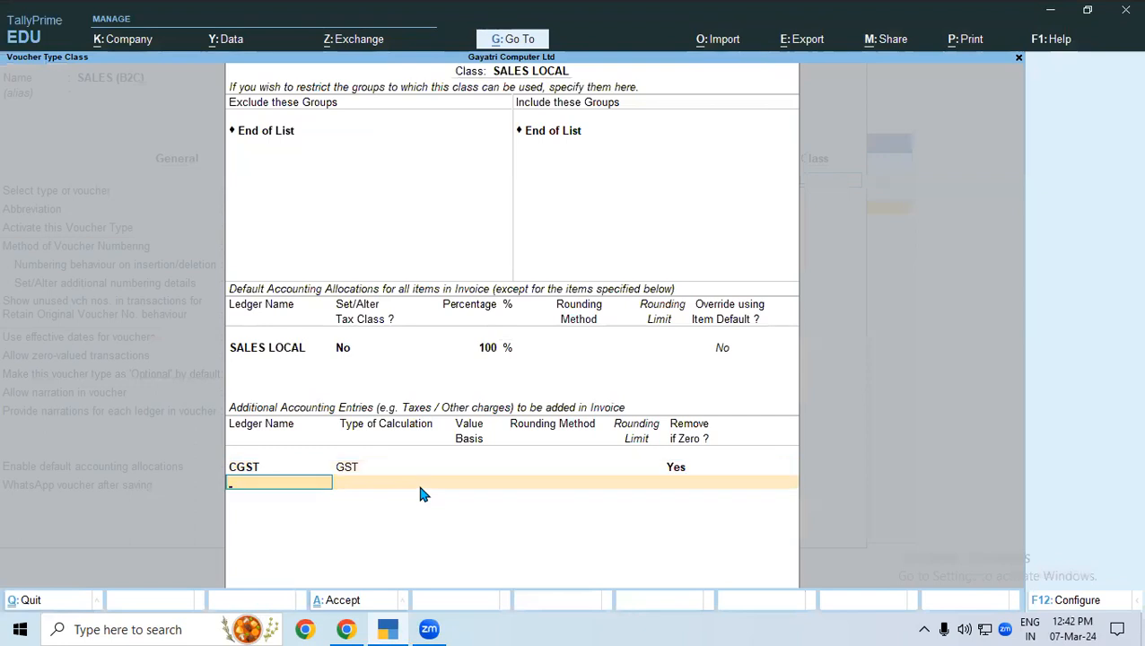
type("SG")
Add ROUND OFF to the SALES LOCAL class as total amount rounding with Normal Rounding and limit 1, and finish the class.
key("Return")
key("Return")
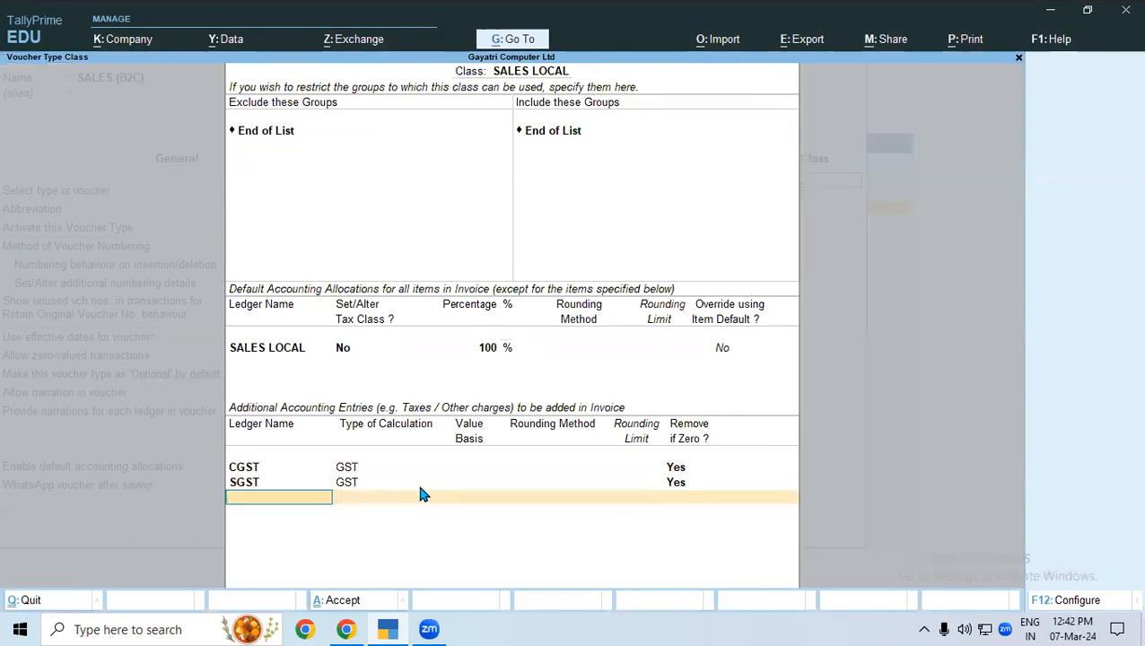
type("RO")
key("Return")
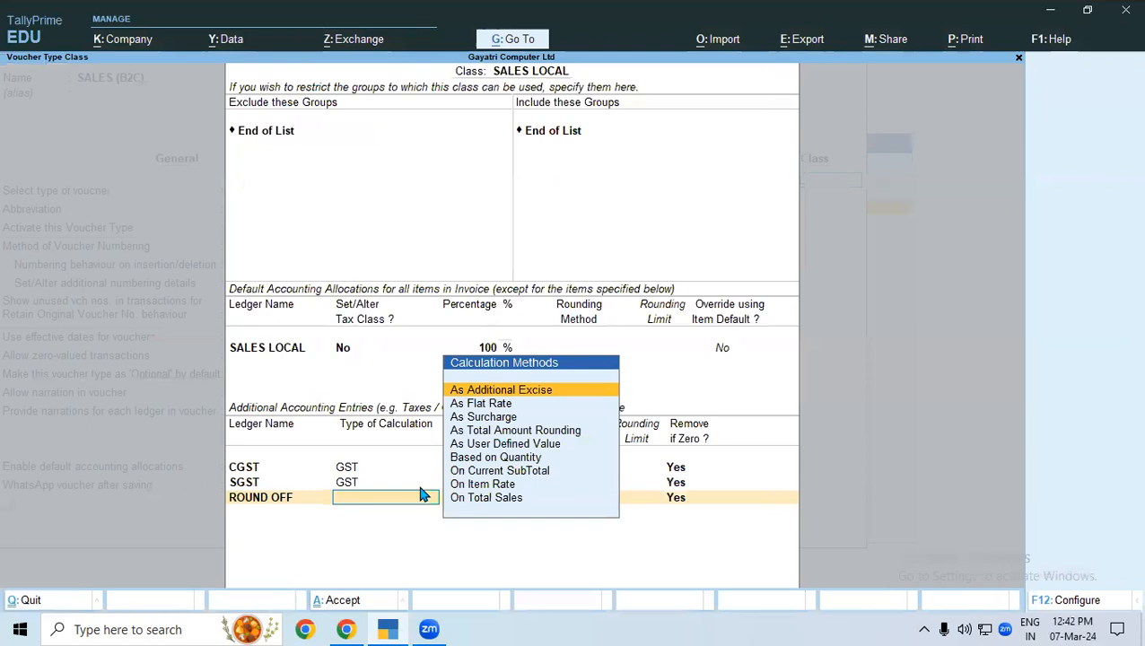
key("Down")
key("Down")
key("Down")
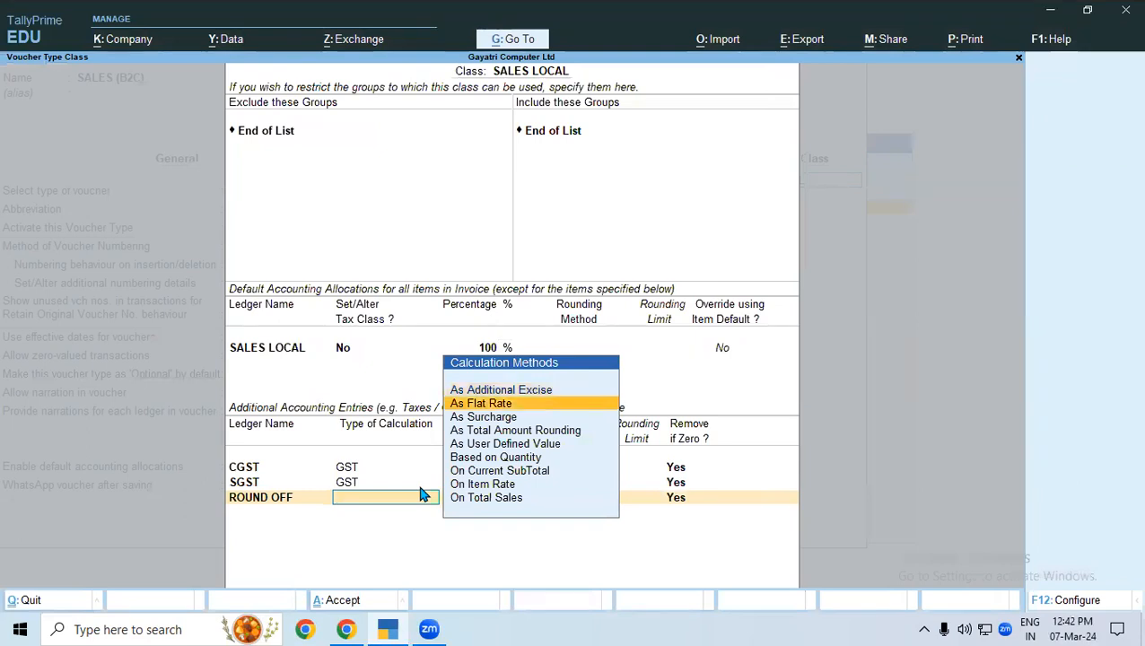
key("Return")
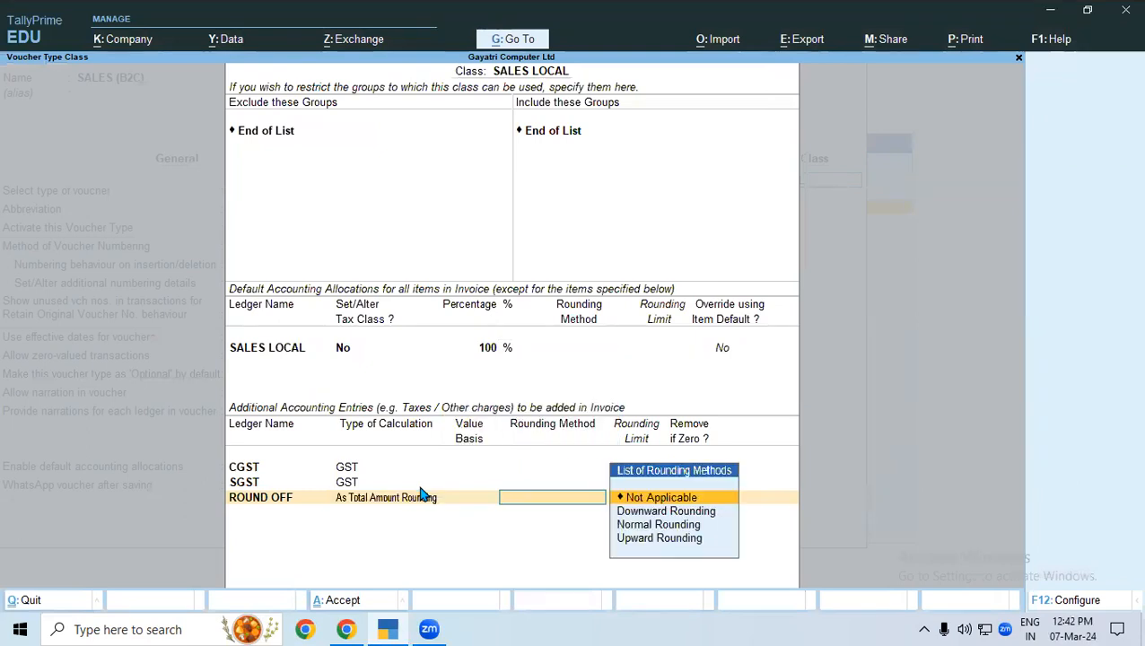
key("Down")
key("Down")
key("Return")
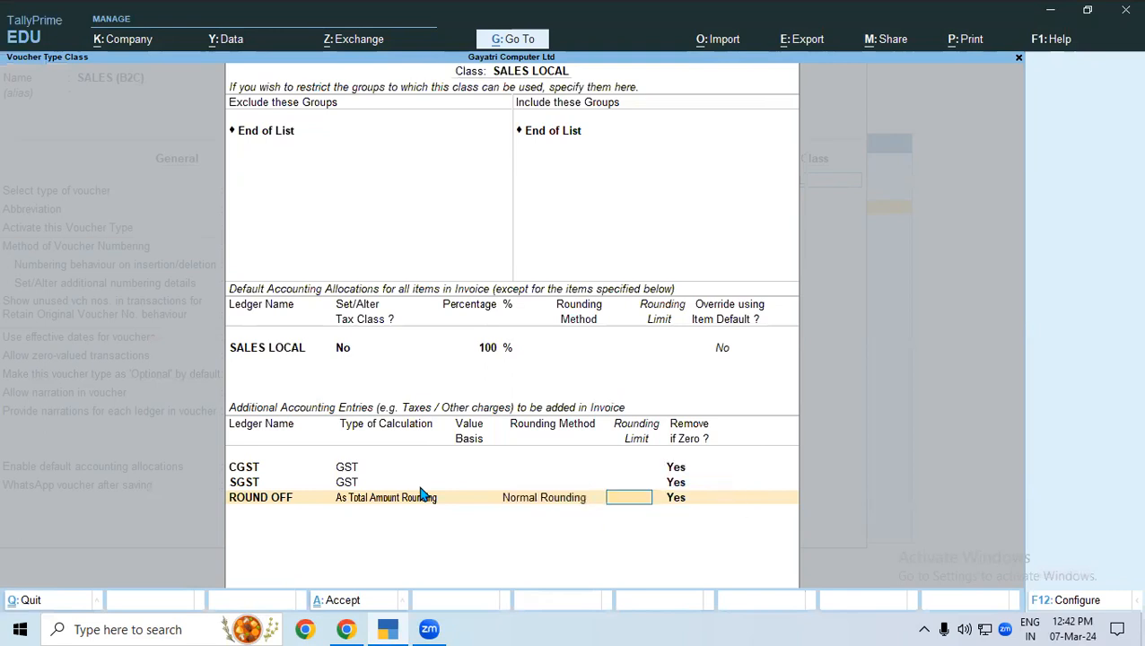
type("1")
key("Return")
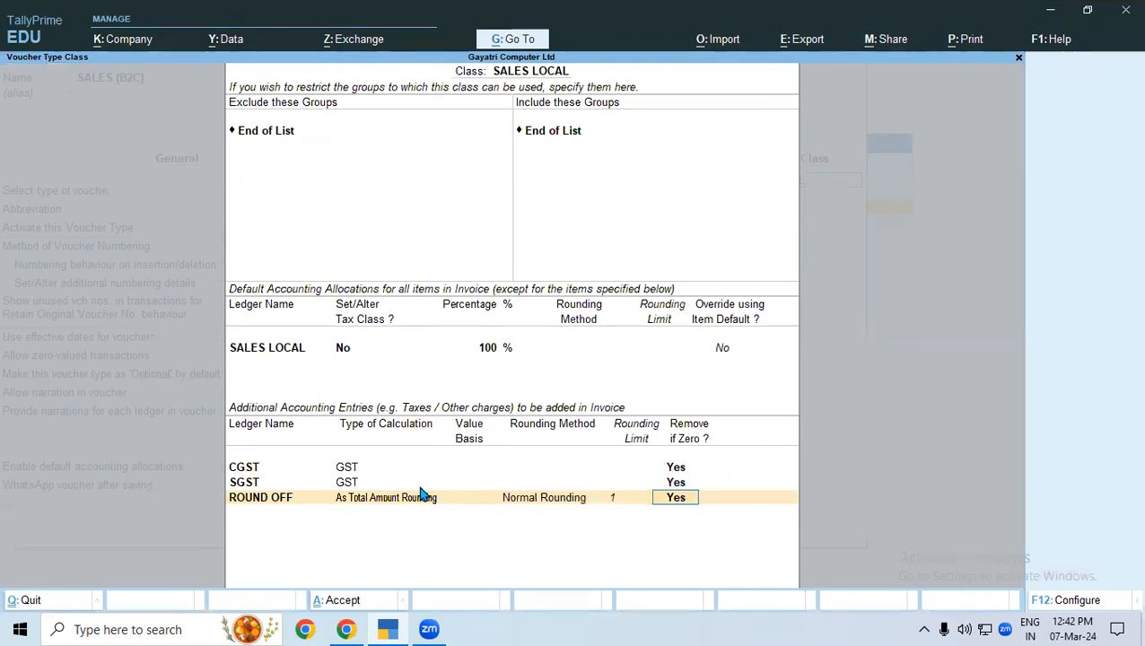
key("Return")
key("Return")
Add a second voucher class named "SALES INTERSATE" without excluding or including any groups.
type("SALES INTERSATE")
key("Return")
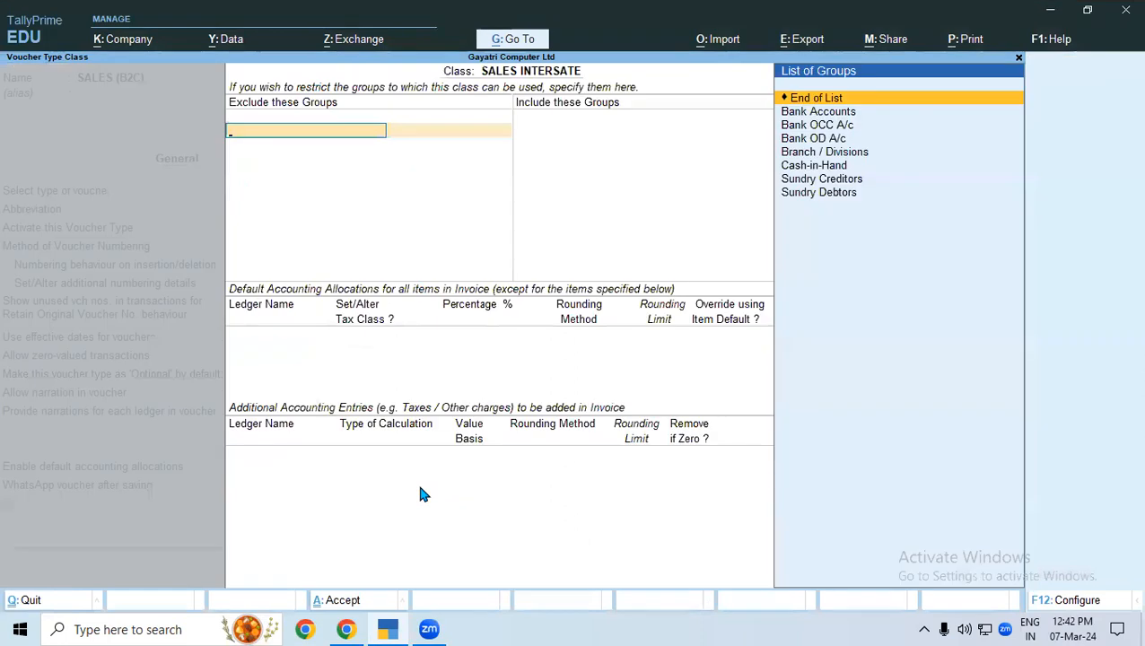
key("Return")
key("Return")
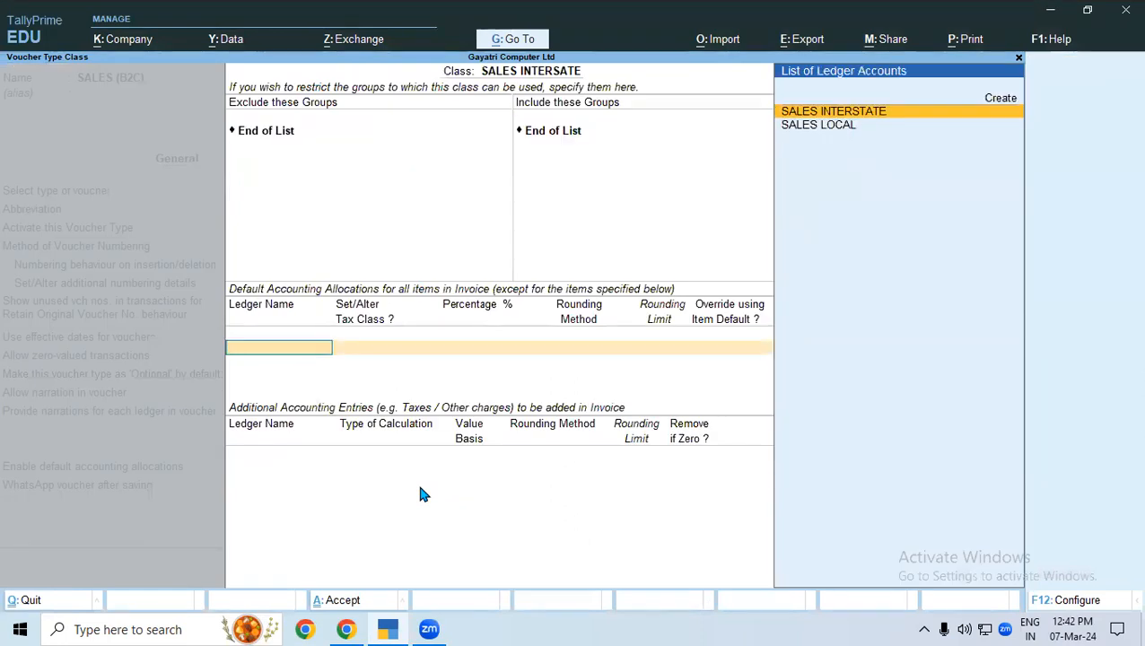
Allocate 100% of the SALES INTERSATE class's invoice items to the SALES INTERSTATE ledger.
key("Return")
Reopen the SALES INTERSATE class and add the IGST ledger as an additional accounting entry.
key("Return")
key("Return")
key("Return")
key("Return")
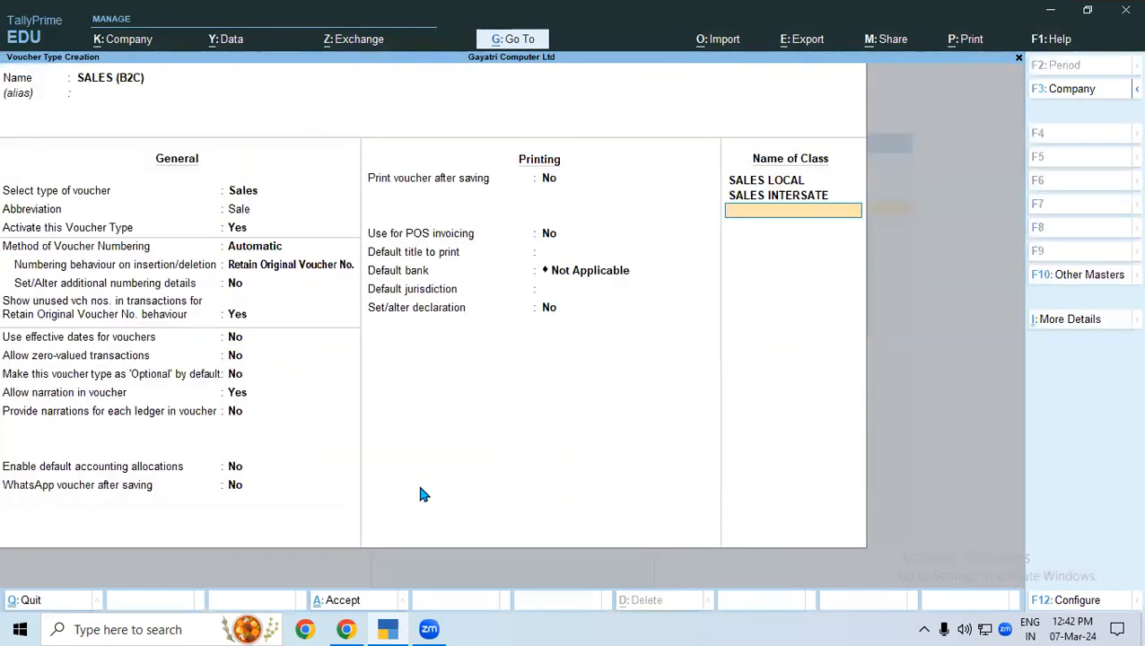
key("Up")
key("Return")
key("Return")
key("Return")
key("Return")
key("Return")
key("Return")
key("Up")
key("Return")
key("Return")
key("Return")
key("Return")
key("Return")
key("Return")
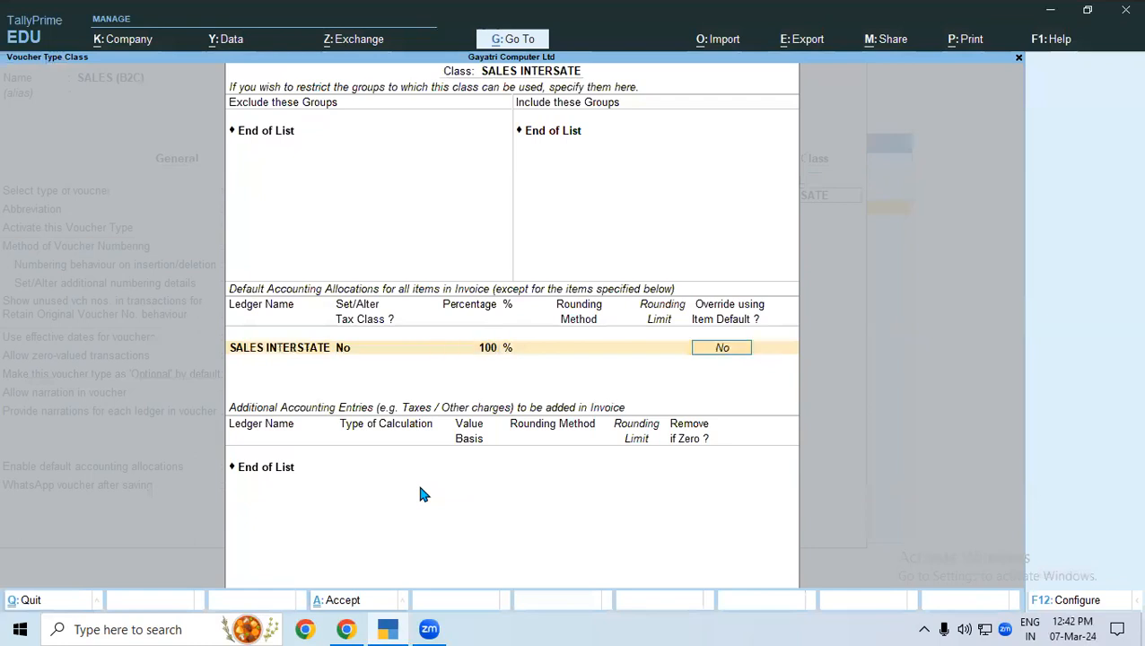
key("Return")
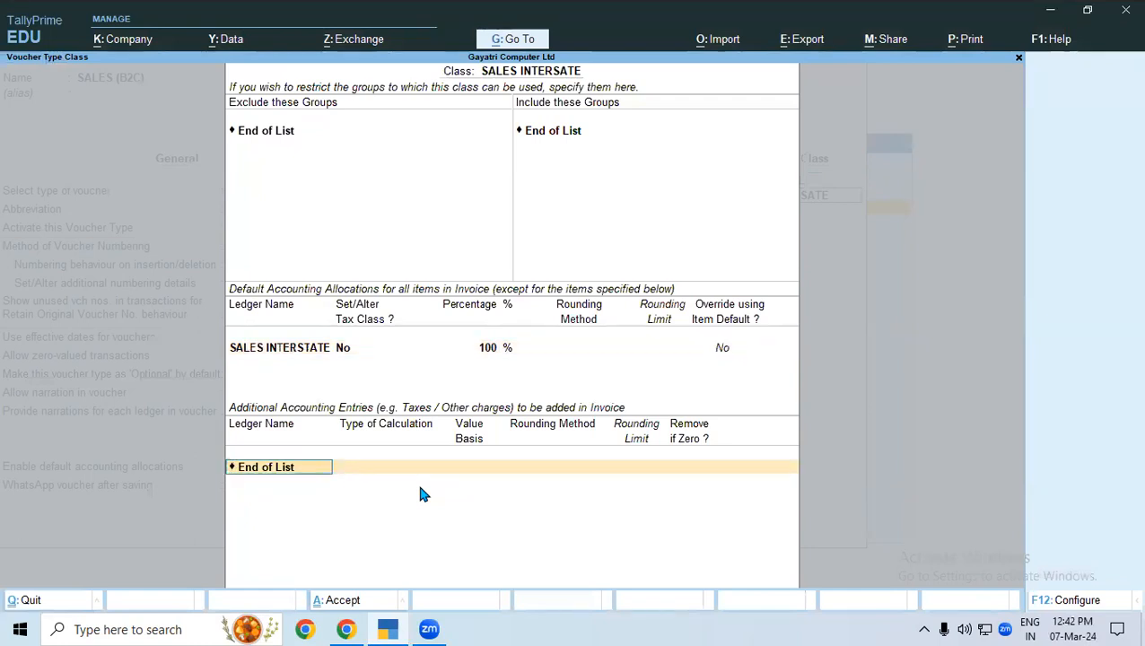
type("IGS")
key("Return")
Add ROUND OFF to the SALES INTERSATE class as total amount rounding with Normal Rounding and a rounding limit of 1.
key("Return")
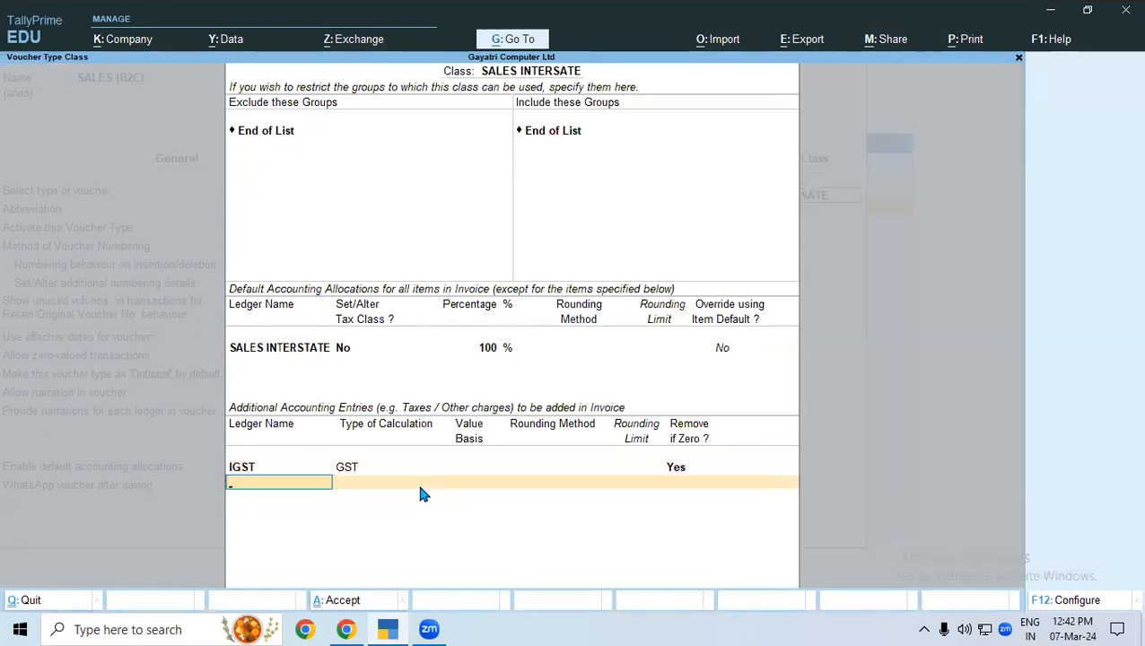
type("rou")
key("Return")
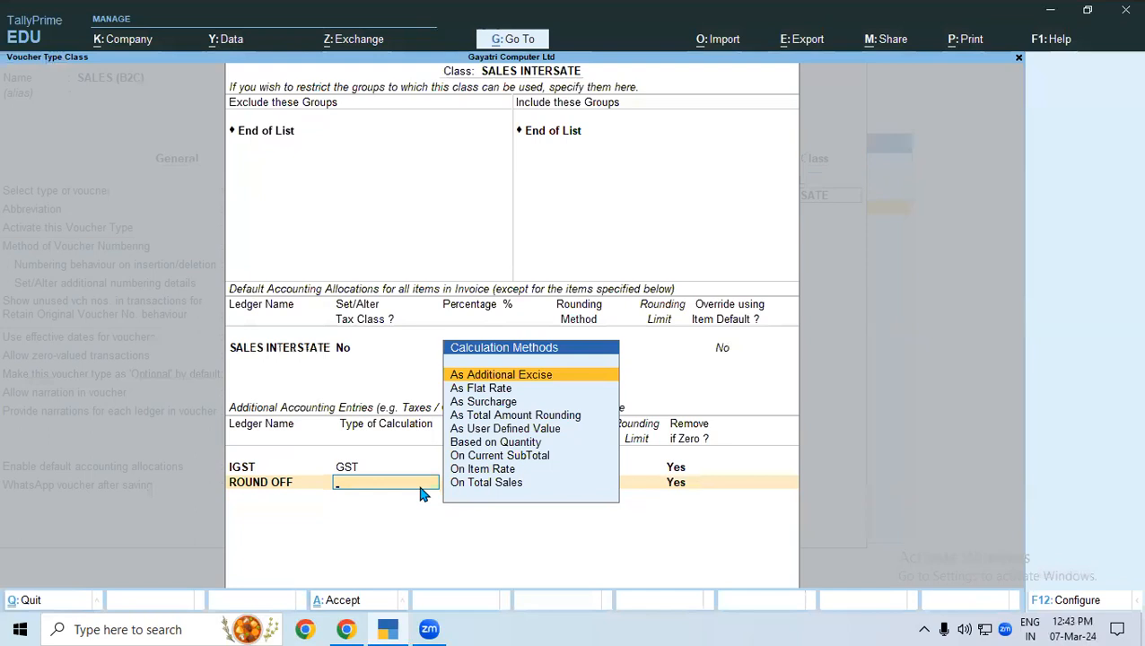
key("Down")
key("Down")
key("Down")
key("Return")
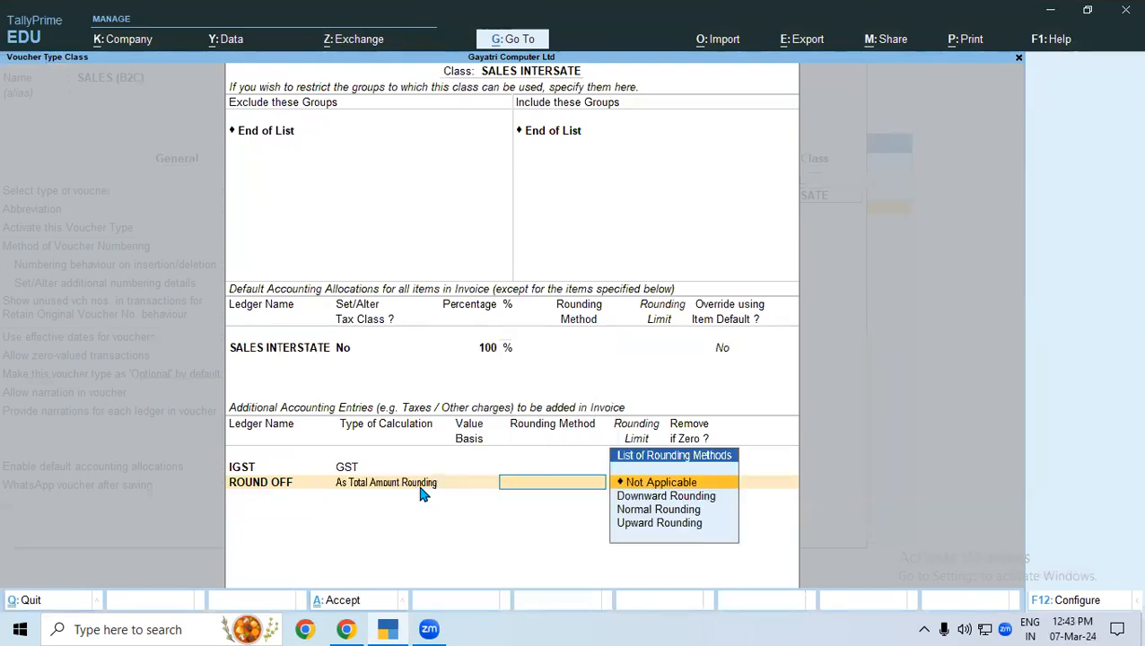
key("Down")
key("Down")
key("Down")
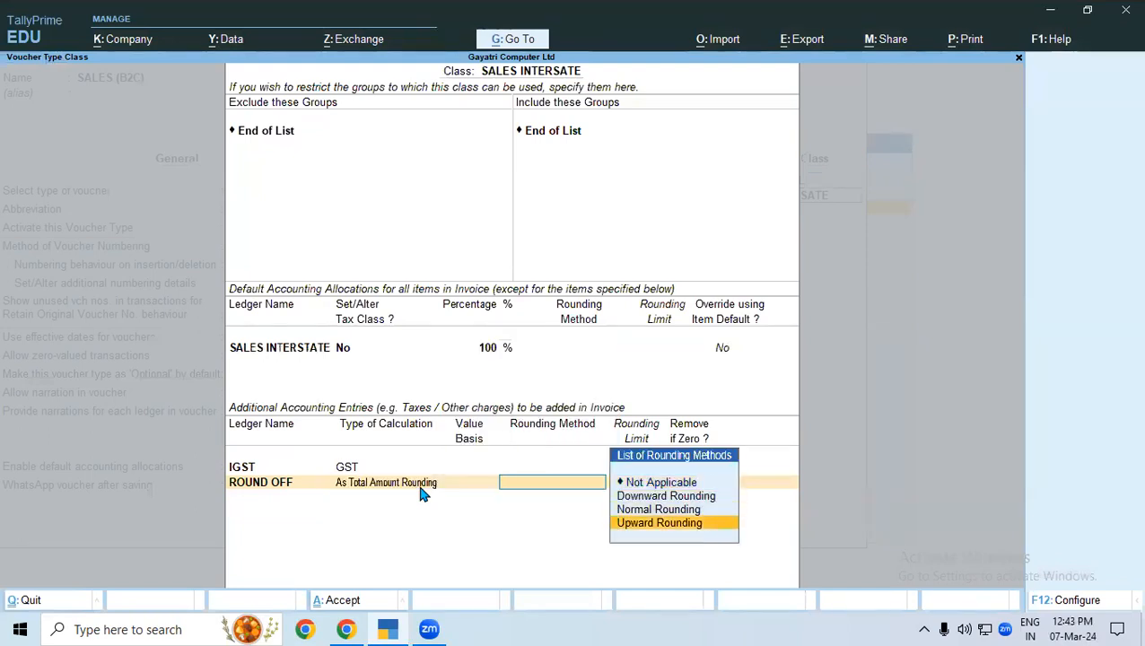
key("Up")
key("Return")
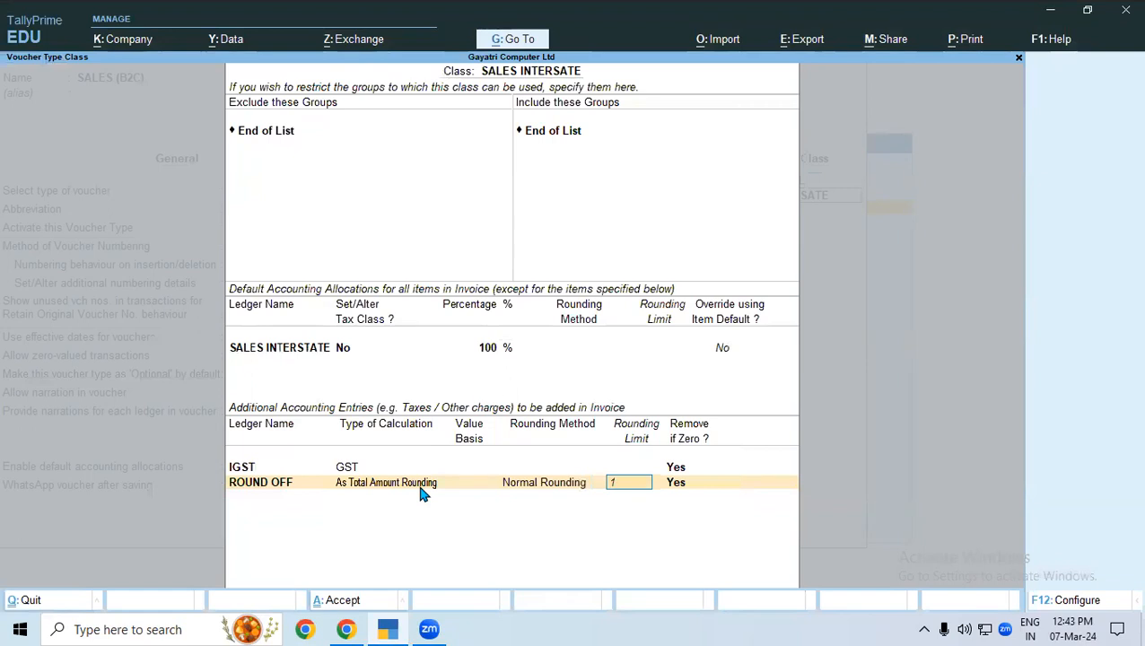
key("Return")
key("Return")
Finish the class list, save the SALES (B2C) voucher type, and return to the Gateway of Tally.
key("Return")
key("Return")
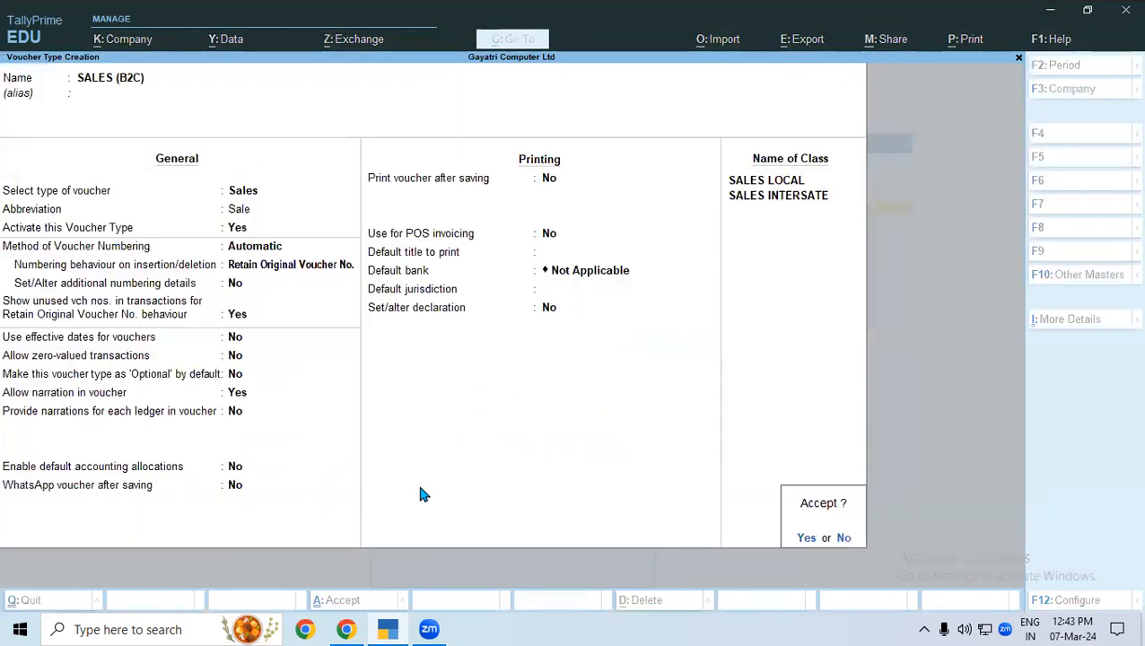
key("Return")
key("Escape")
key("Return")
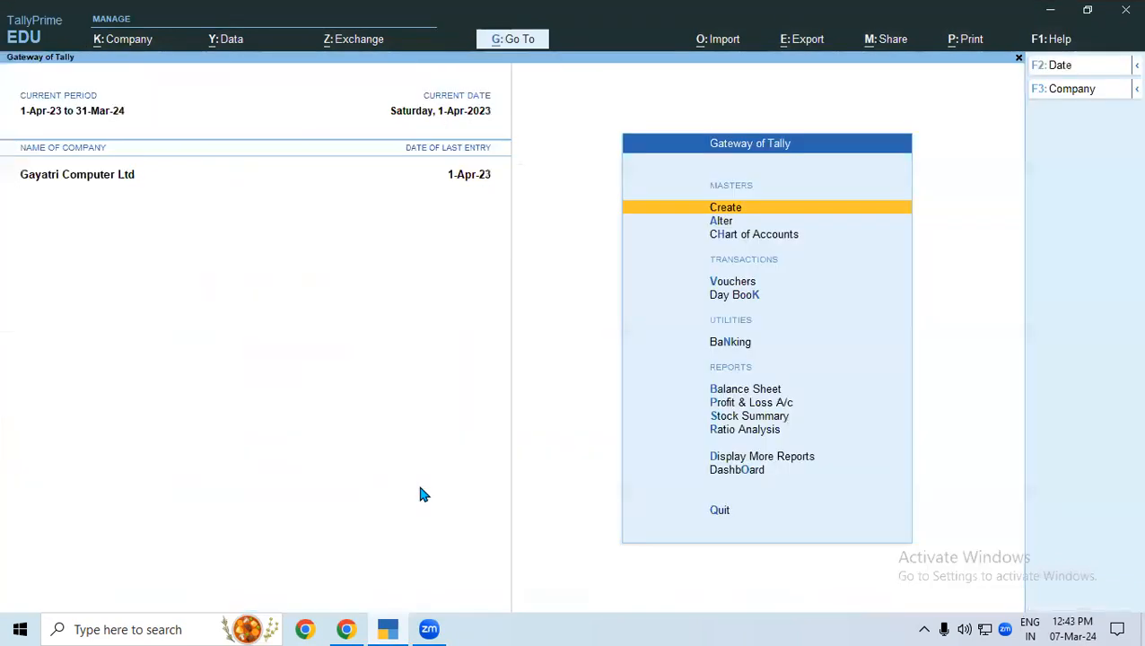
Check the classes offered for the SALES (B2C) voucher type in voucher entry, and leave without recording a voucher.
key("v")
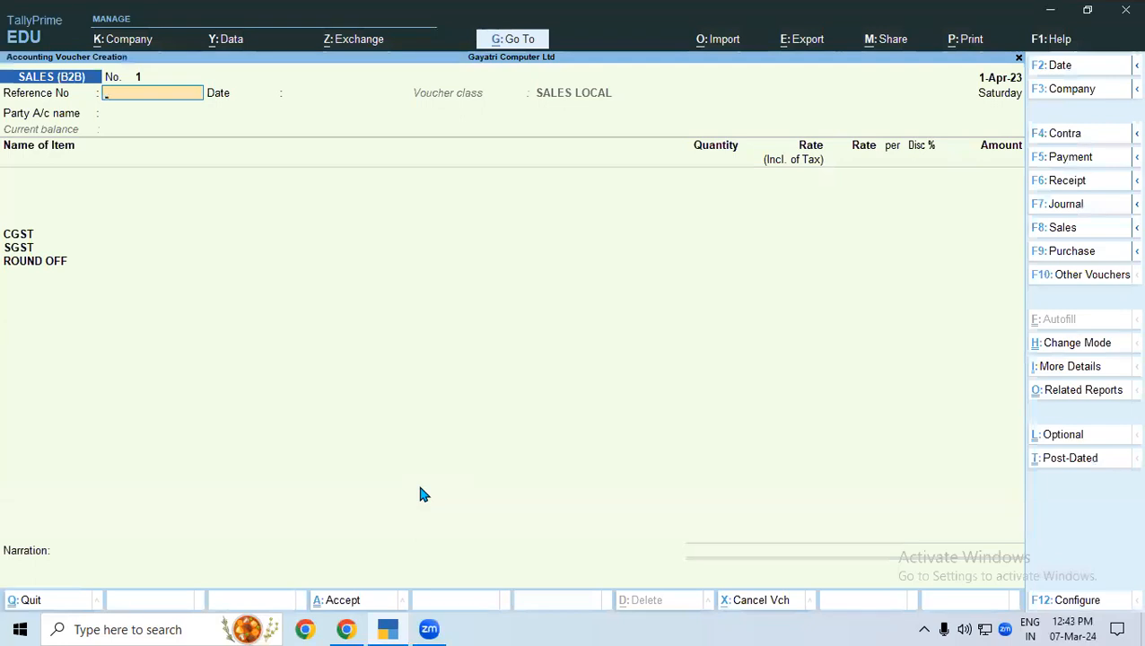
key("F8")
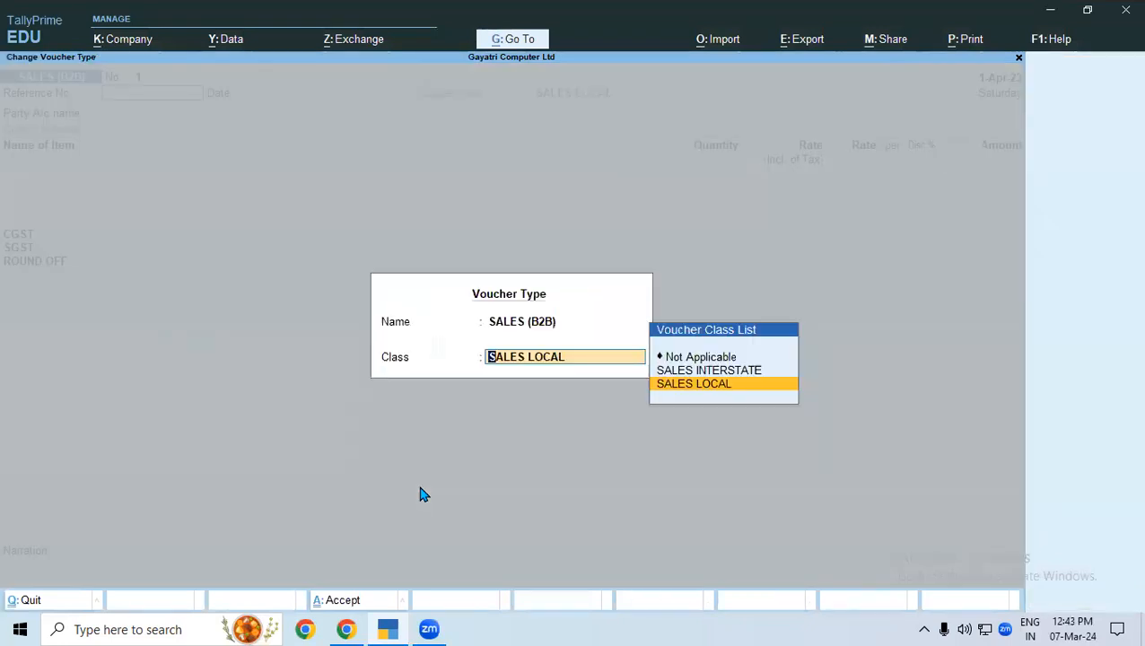
key("BackSpace")
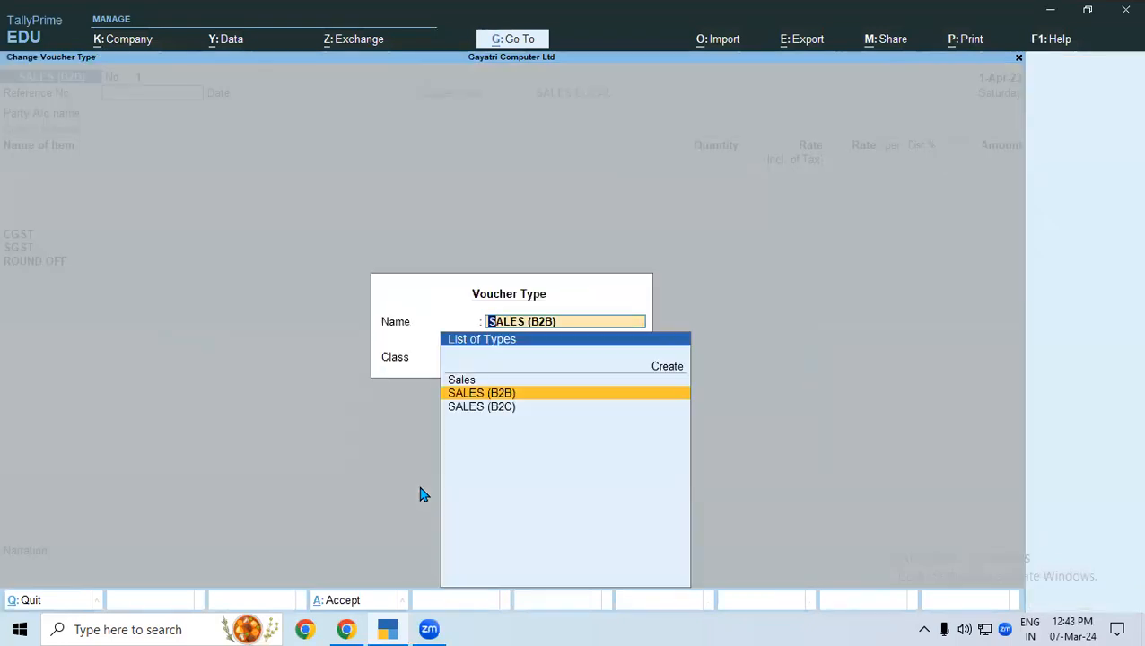
left_click(470, 408)
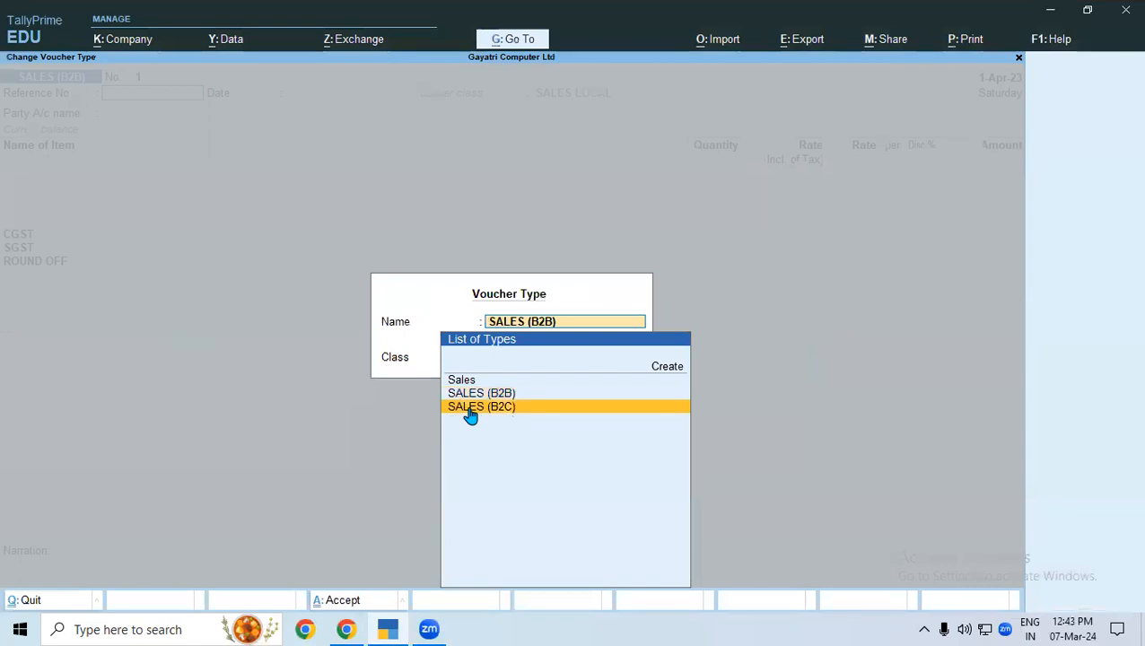
left_click(470, 408)
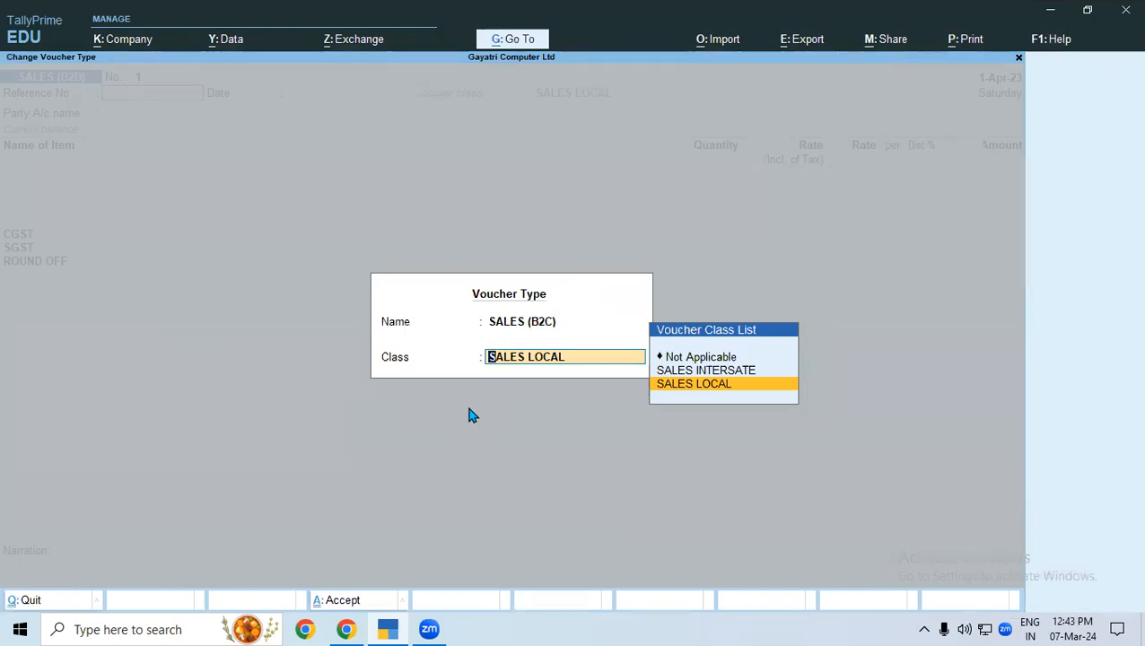
key("Up")
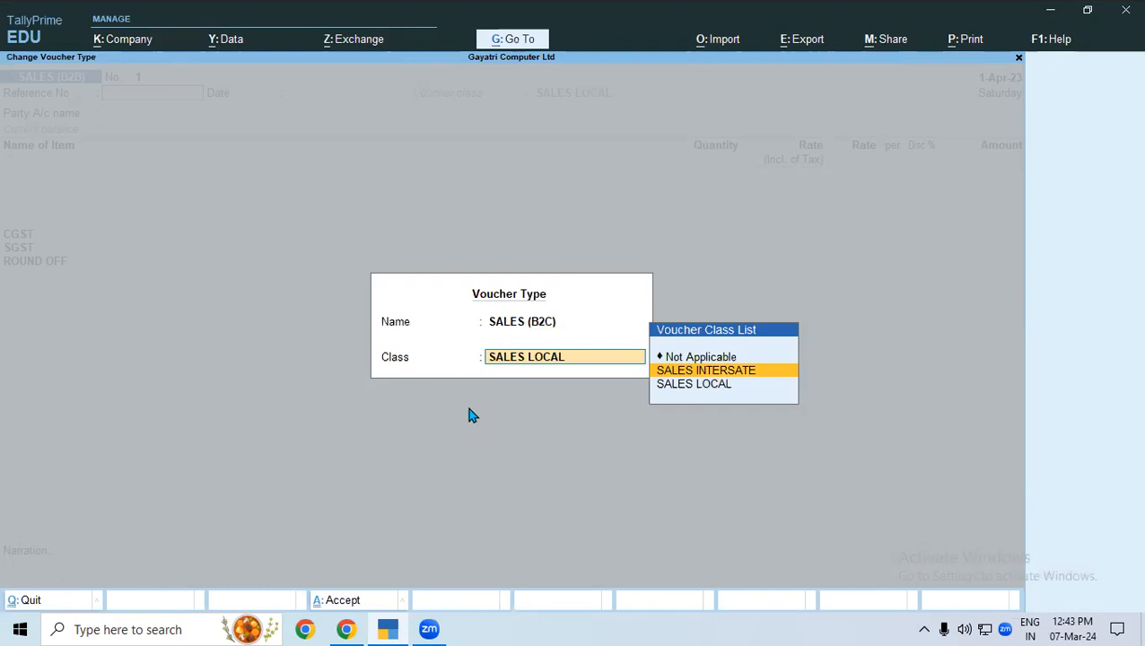
key("Escape")
key("Escape")
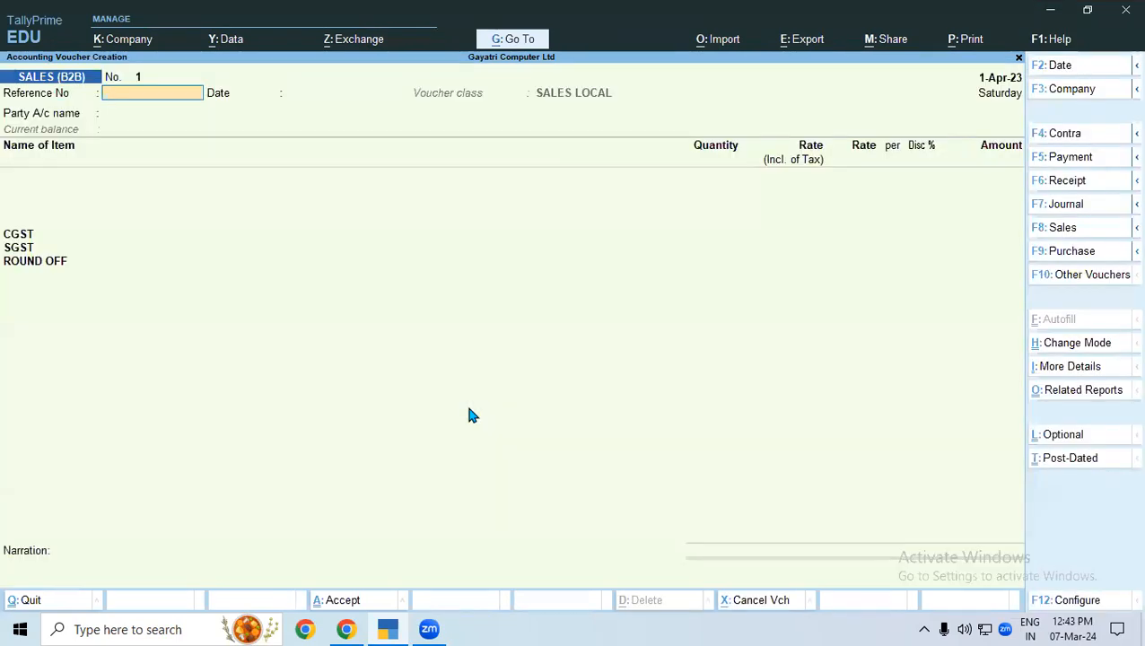
Dismiss the quit prompt and open the SALES (B2C) voucher type for alteration.
key("Escape")
key("Escape")
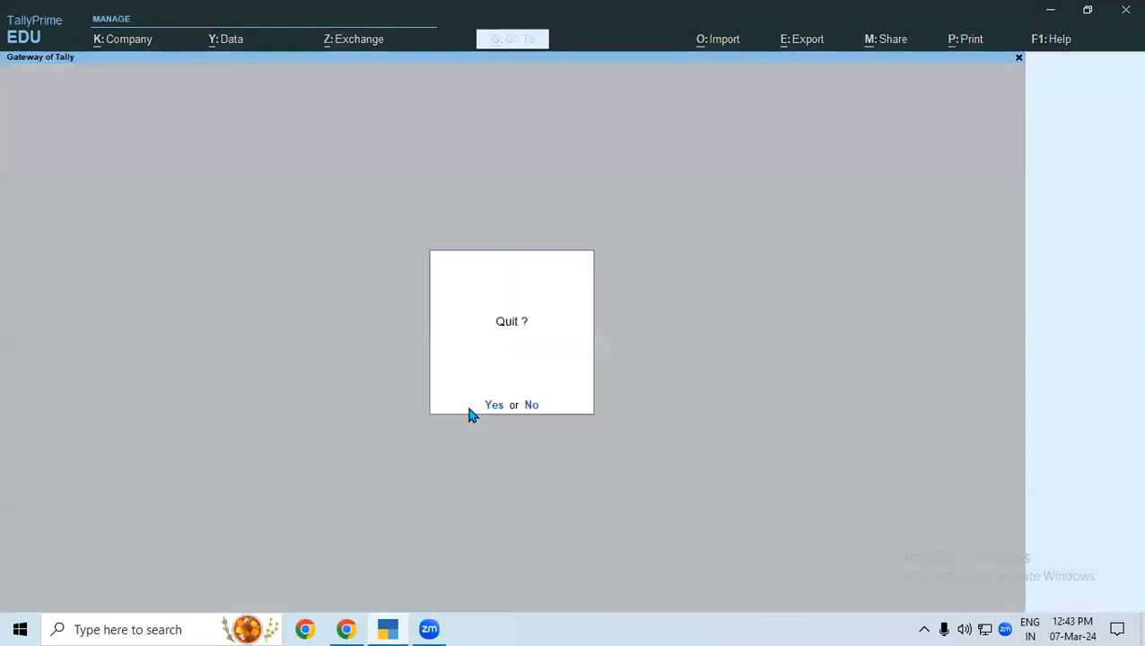
key("Escape")
key("Down")
key("Return")
key("Down")
key("Down")
key("Down")
key("Return")
key("Down")
key("Down")
key("Down")
key("Down")
key("Down")
key("Down")
key("Down")
key("Down")
key("Down")
key("Down")
key("Down")
key("Down")
key("Down")
key("Down")
key("Down")
key("Down")
key("Down")
key("Down")
key("Down")
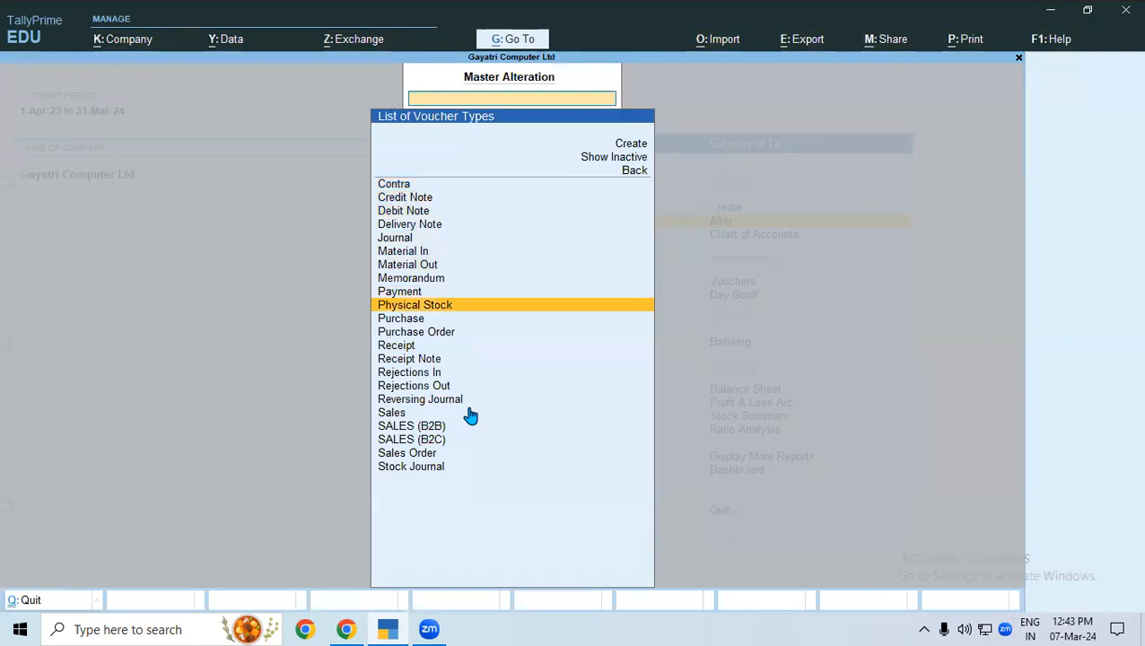
key("Return")
key("Return")
key("Return")
key("Return")
key("Return")
key("Return")
key("Return")
Go through the SALES (B2C) settings to its SALES LOCAL class, view the class, and leave it without changes.
key("Return")
key("Return")
key("Return")
key("Return")
key("Return")
key("Return")
key("Return")
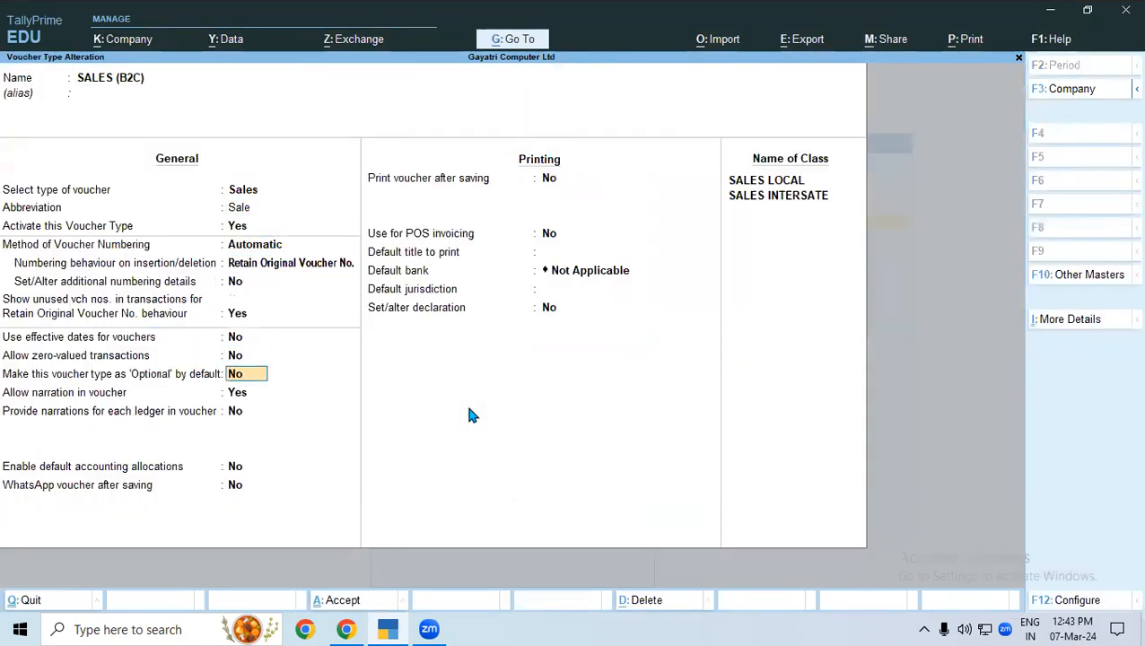
key("Return")
key("Return")
key("Return")
key("Return")
key("Return")
key("Return")
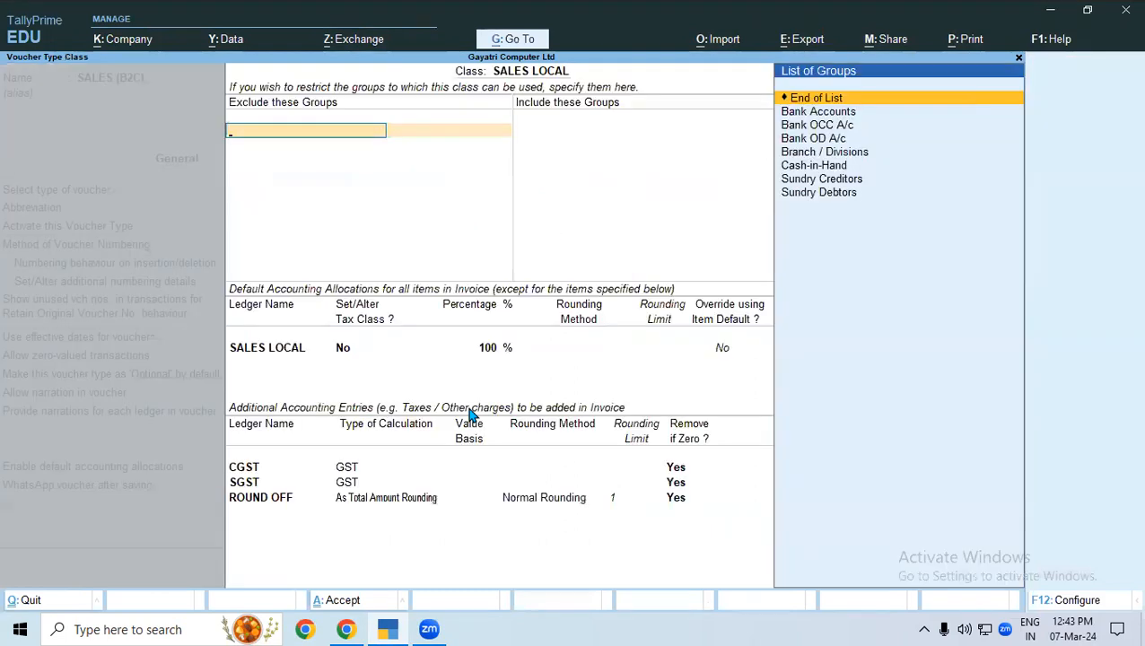
key("Escape")
key("y")
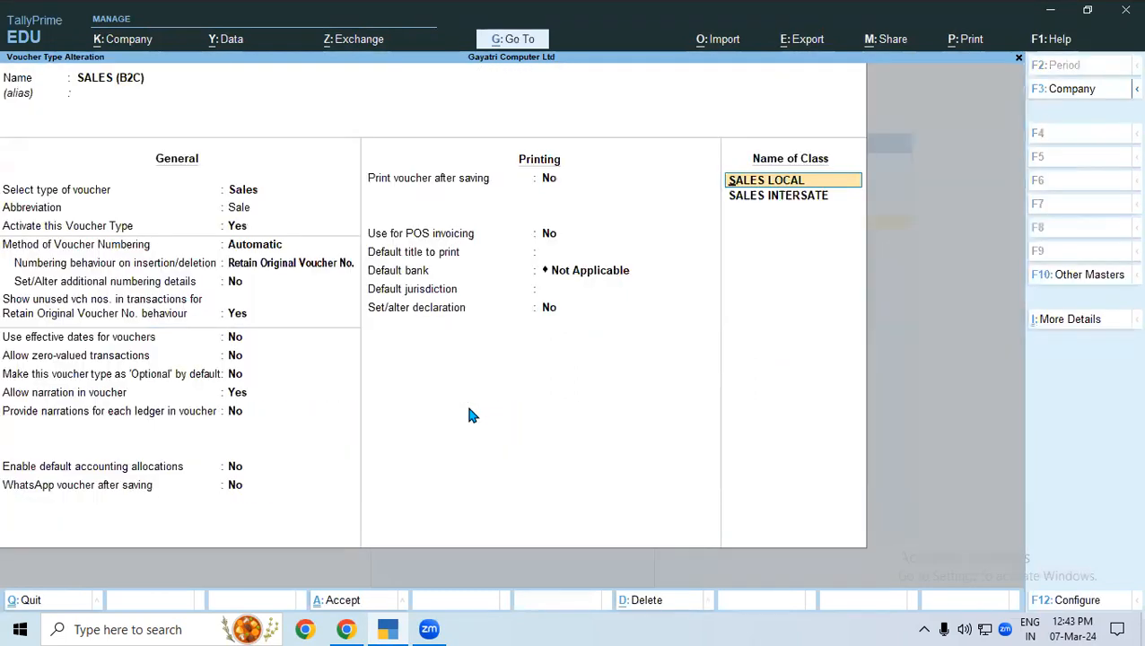
Reopen the SALES LOCAL class and accept its existing group restrictions, default allocation and additional accounting entries.
key("Return")
key("Return")
key("Return")
key("Return")
key("Return")
key("Return")
key("Return")
key("Return")
key("Return")
key("Return")
key("Return")
key("Return")
key("Return")
key("Return")
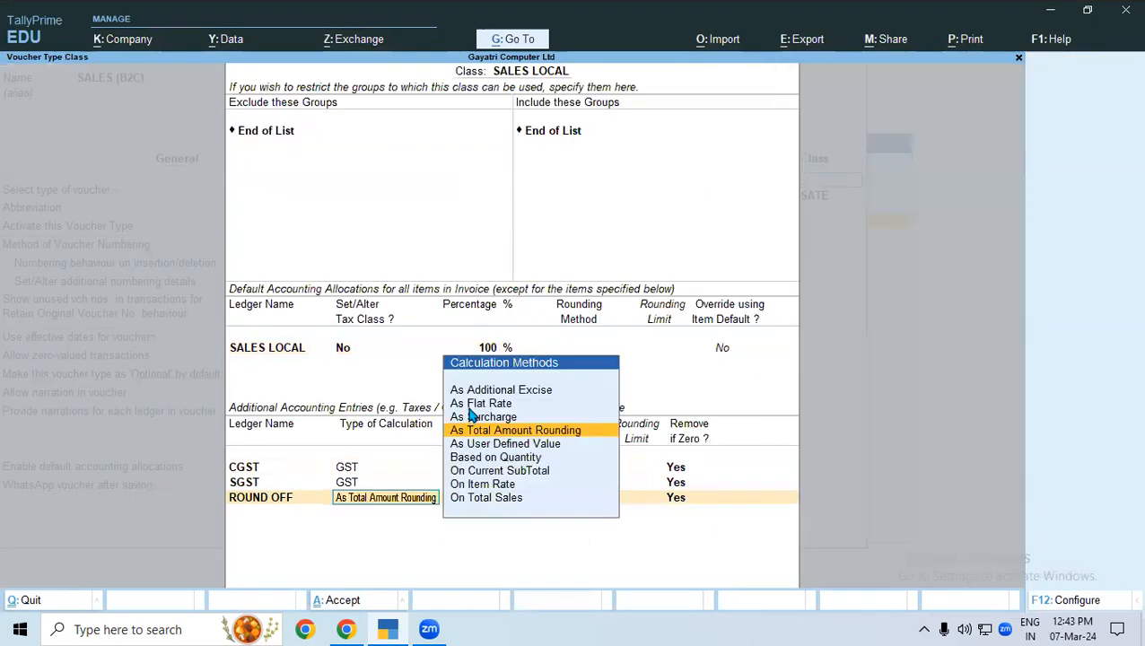
key("Return")
key("Return")
key("Return")
key("Return")
key("Return")
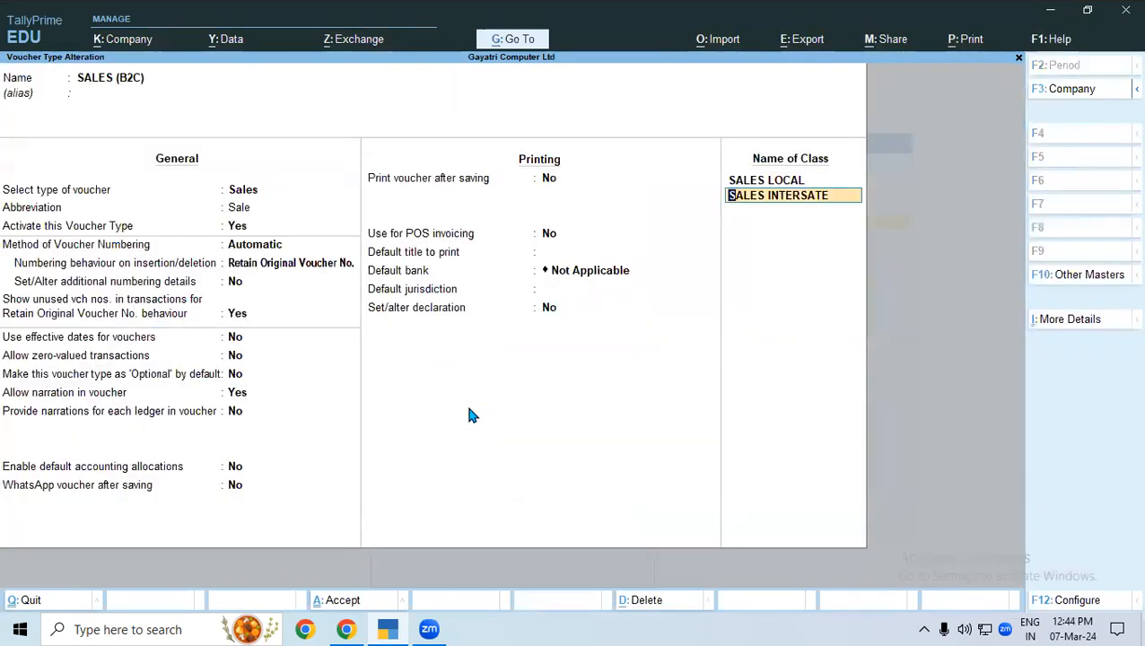
Rename the SALES INTERSATE class as SALES INTERSTATE, save the class and the voucher type, and return to the Gateway of Tally.
type("SALES INTERSTATE")
key("Return")
key("Return")
key("Return")
key("Return")
key("Return")
key("Return")
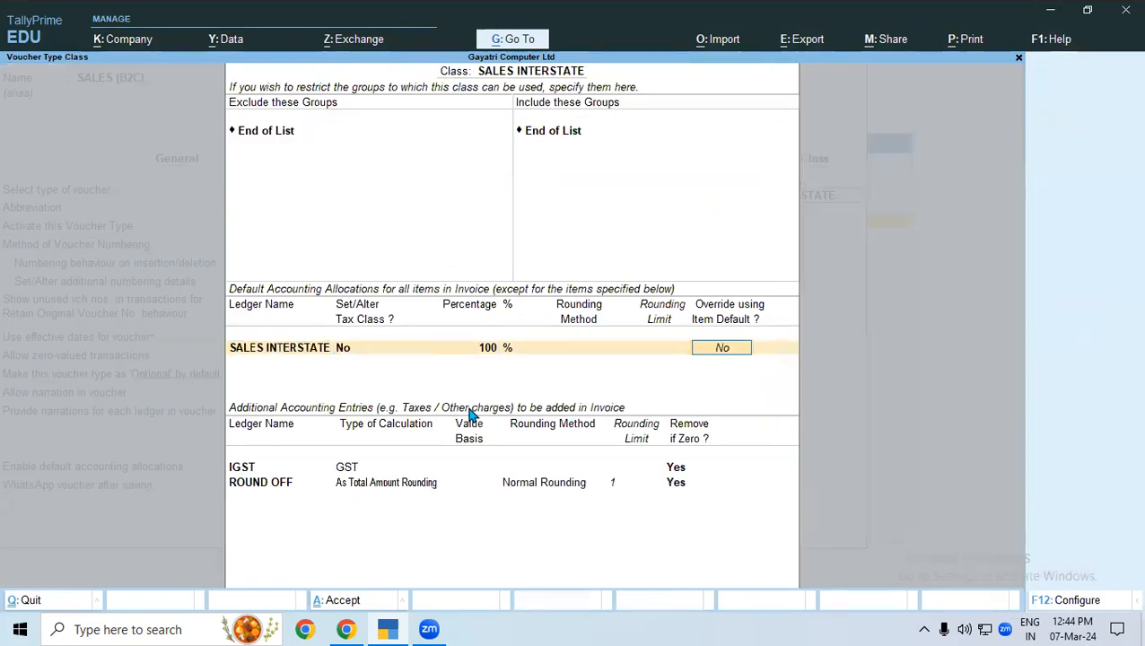
key("ctrl+a")
key("ctrl+a")
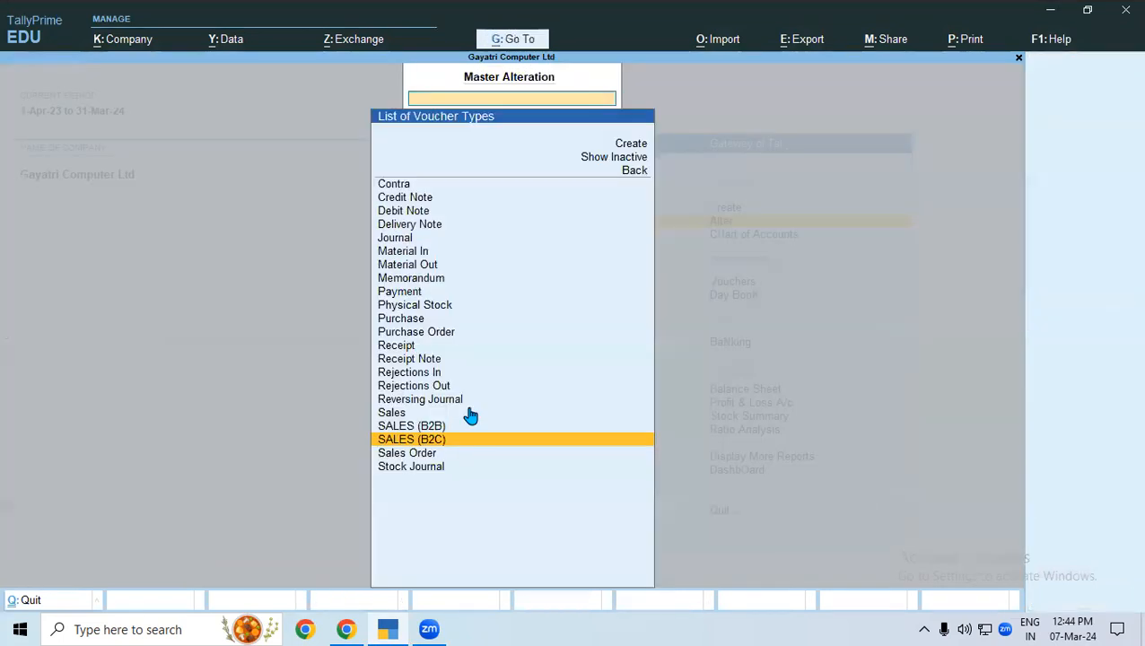
key("Escape")
key("Escape")
key("Up")
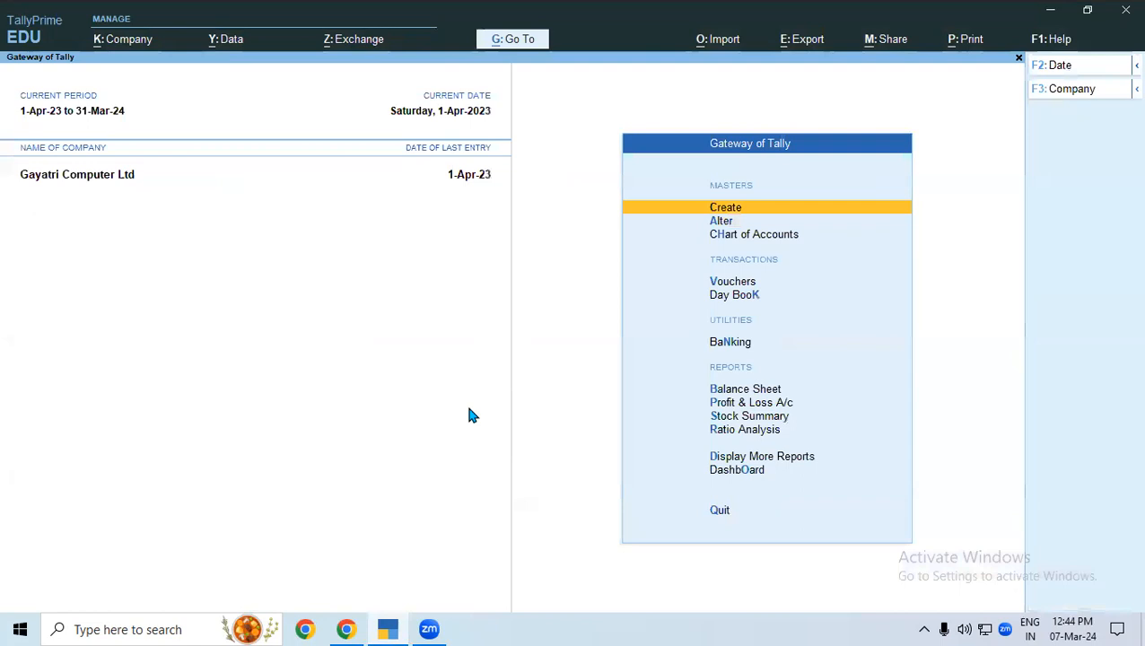
Start voucher entry and check the SALES (B2B) voucher with the SALES LOCAL class.
key("v")
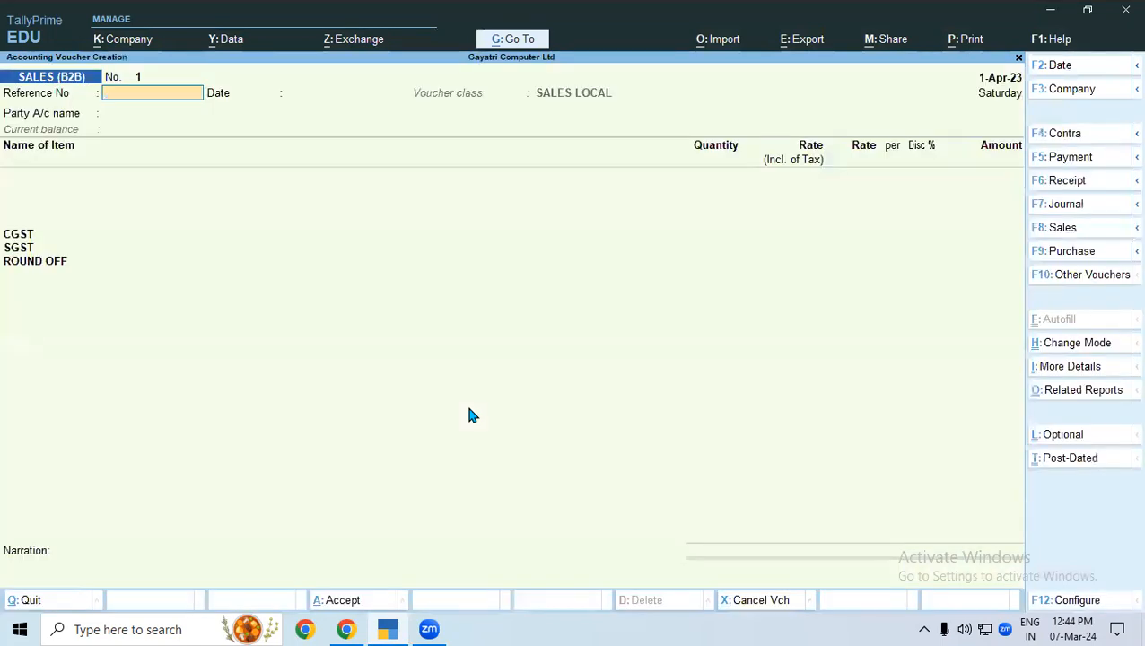
key("F8")
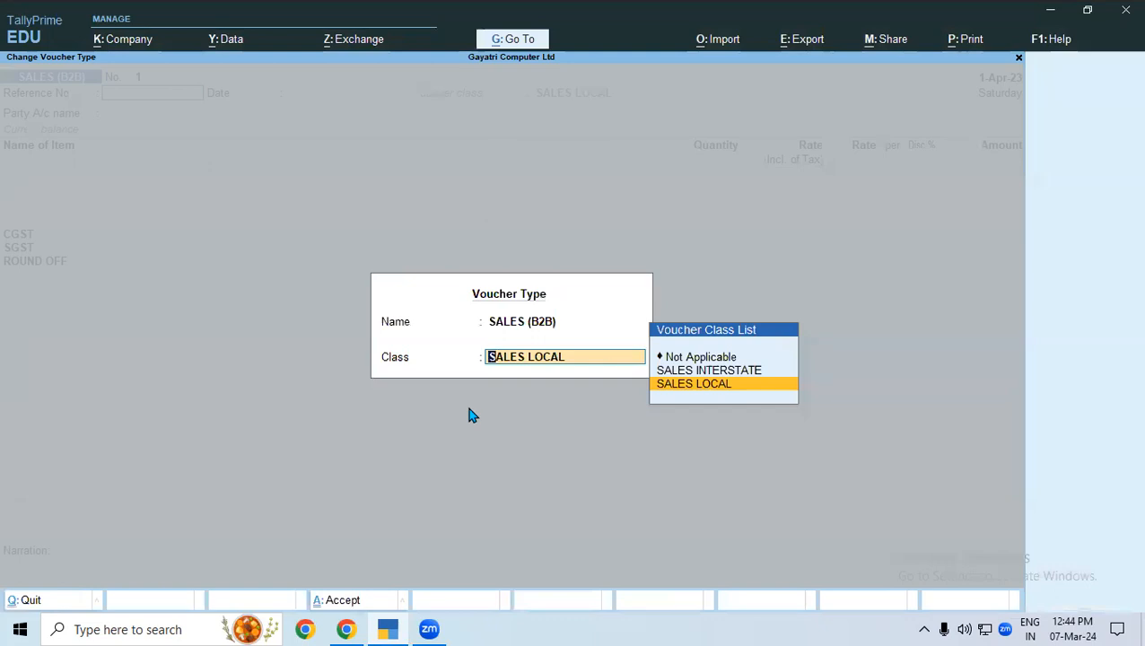
key("BackSpace")
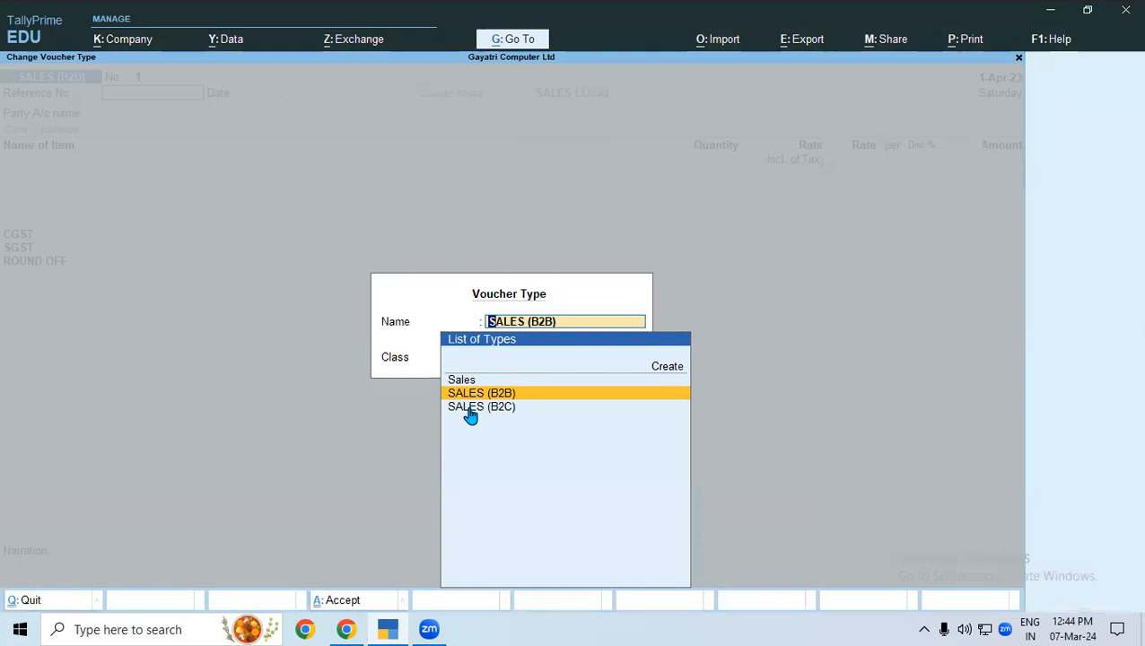
key("Return")
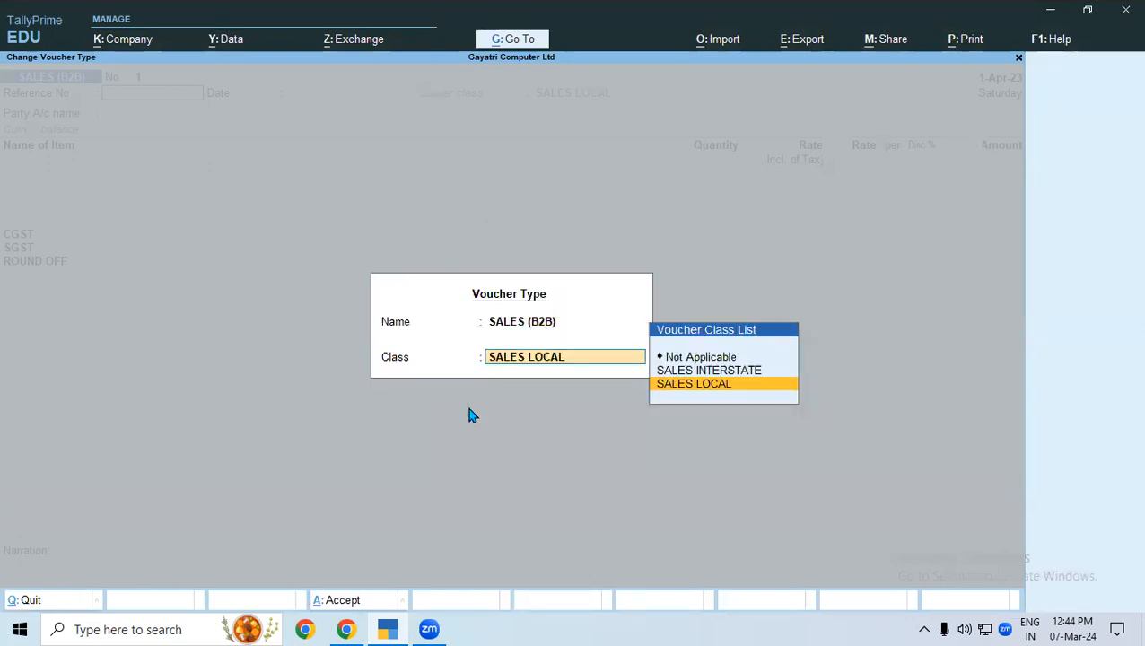
key("Return")
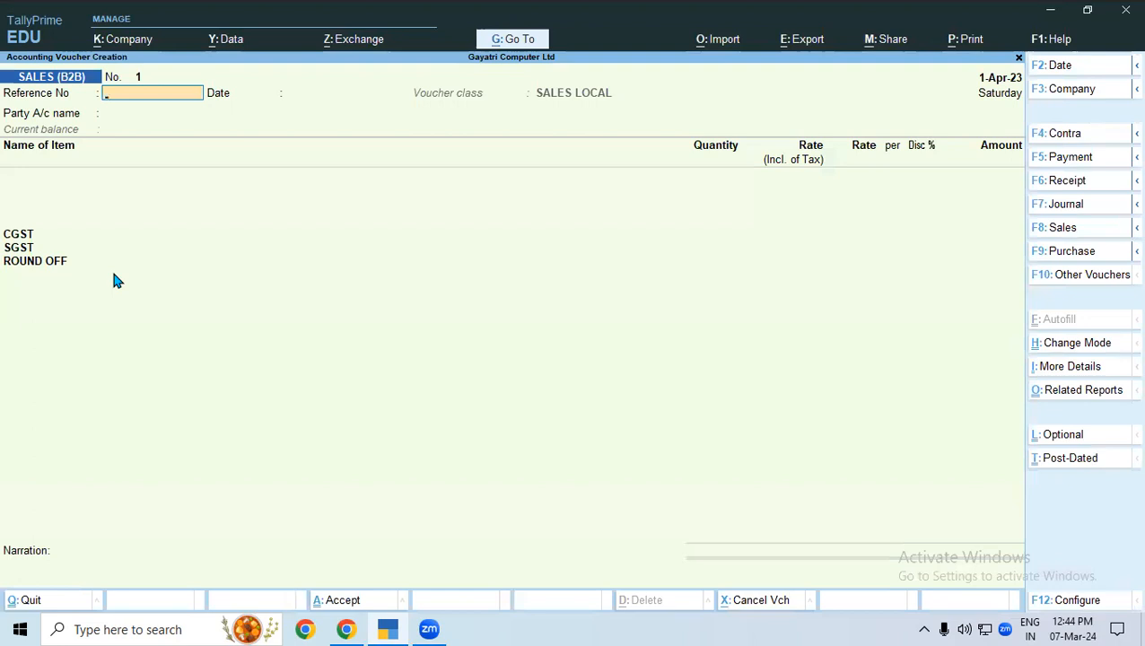
Switch the SALES (B2B) voucher to the SALES INTERSTATE class and check its preset ledgers.
key("F8")
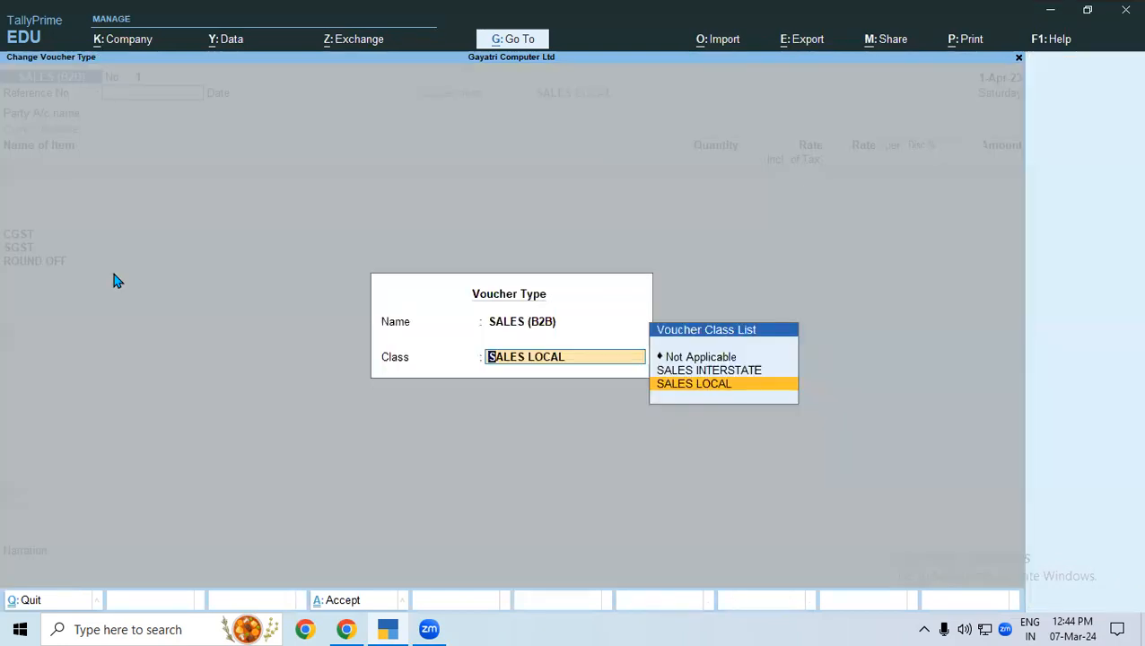
key("Up")
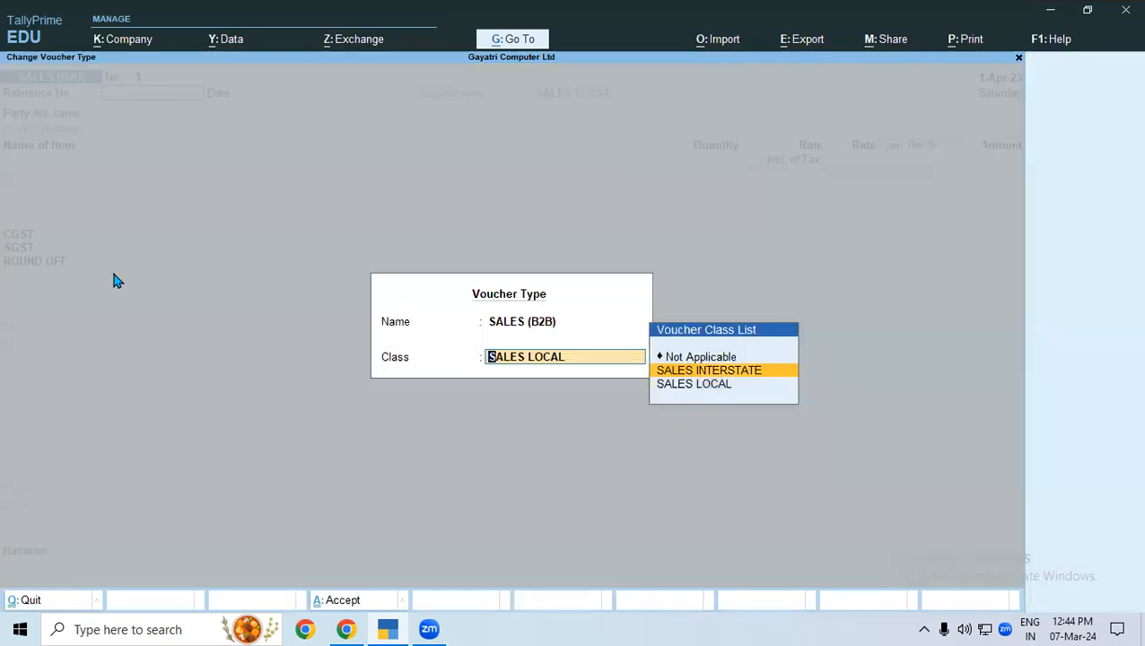
key("Return")
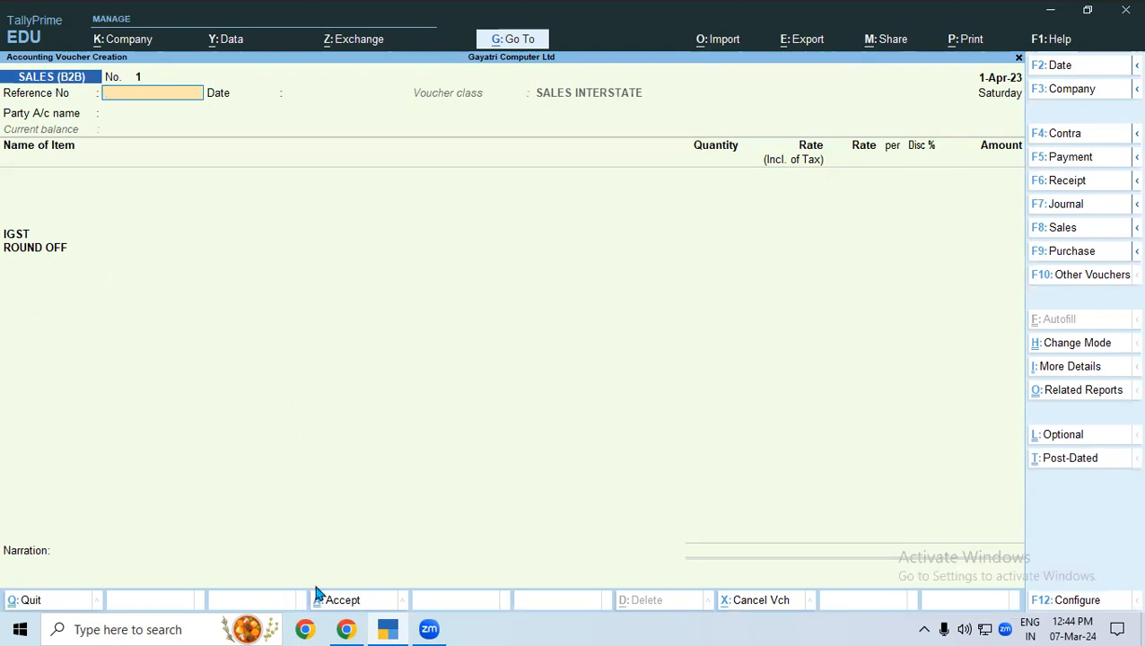
Switch to Chrome and read the course notes on the B2B and B2C voucher types, sales ledgers and Voucher Class.
left_click(346, 629)
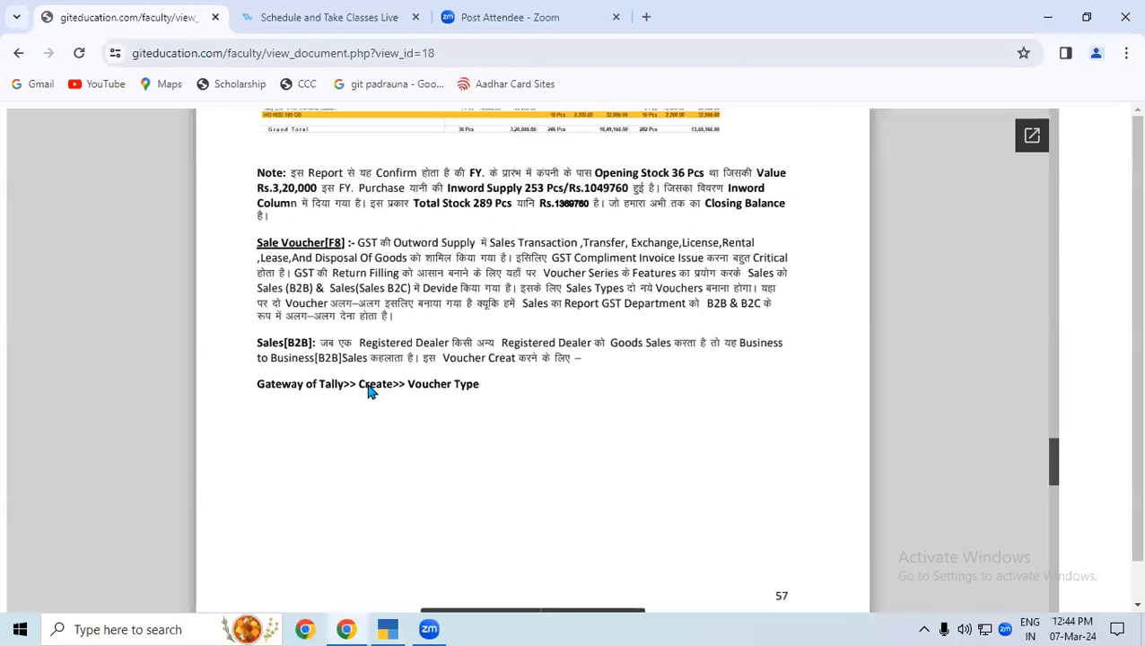
scroll(367, 390, "down", 4)
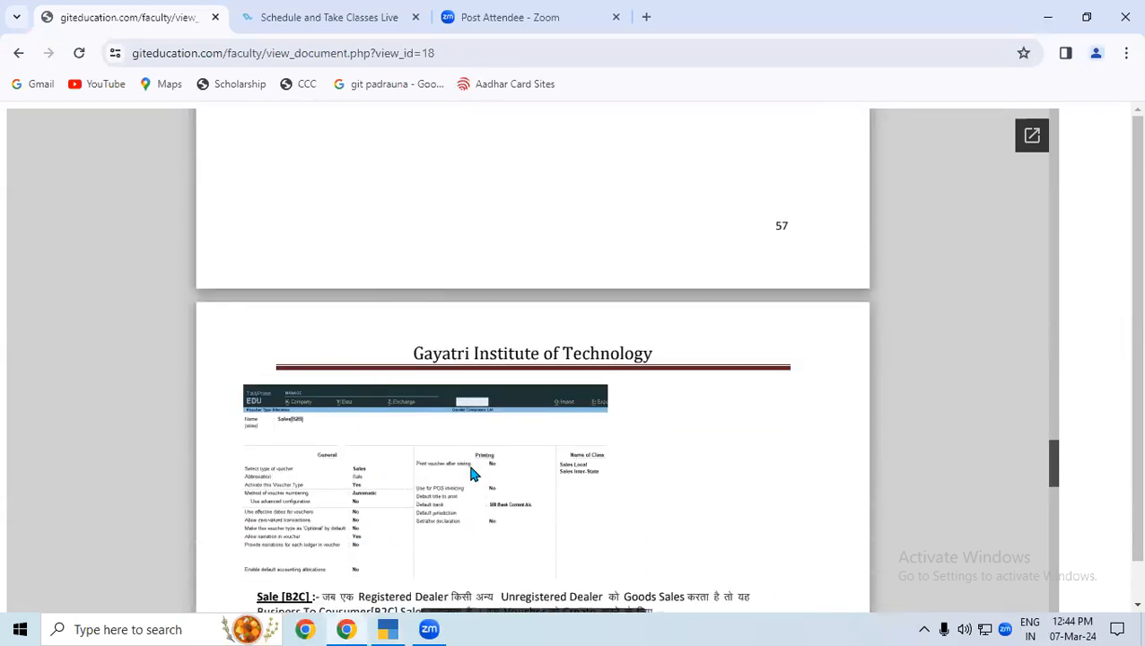
scroll(473, 473, "down", 5)
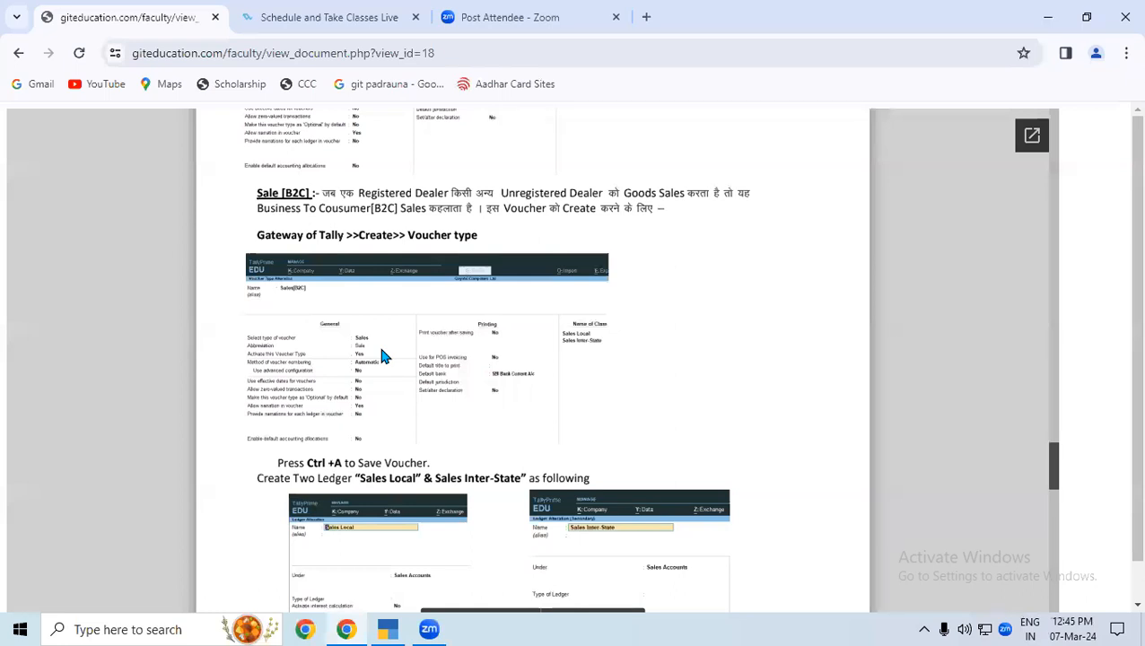
scroll(381, 352, "down", 5)
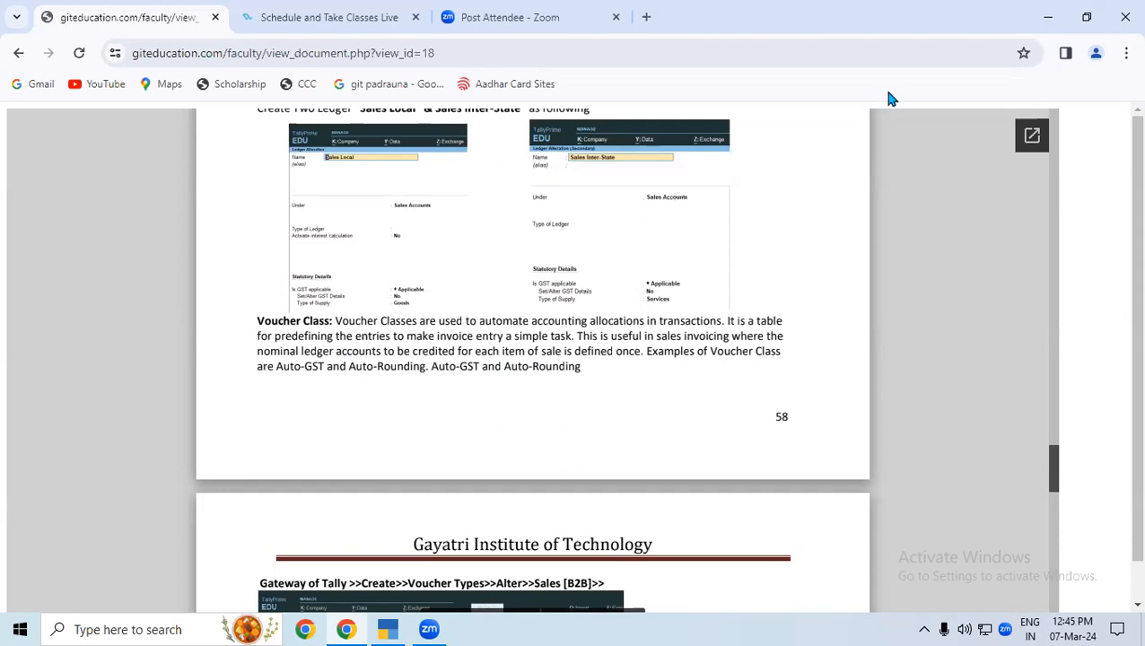
mouse_move(244, 316)
left_mouse_down()
mouse_move(727, 300)
mouse_move(831, 334)
mouse_move(581, 414)
mouse_move(275, 404)
mouse_move(212, 334)
mouse_move(256, 311)
left_mouse_up()
mouse_move(158, 264)
left_mouse_down()
mouse_move(187, 287)
mouse_move(268, 233)
left_mouse_up()
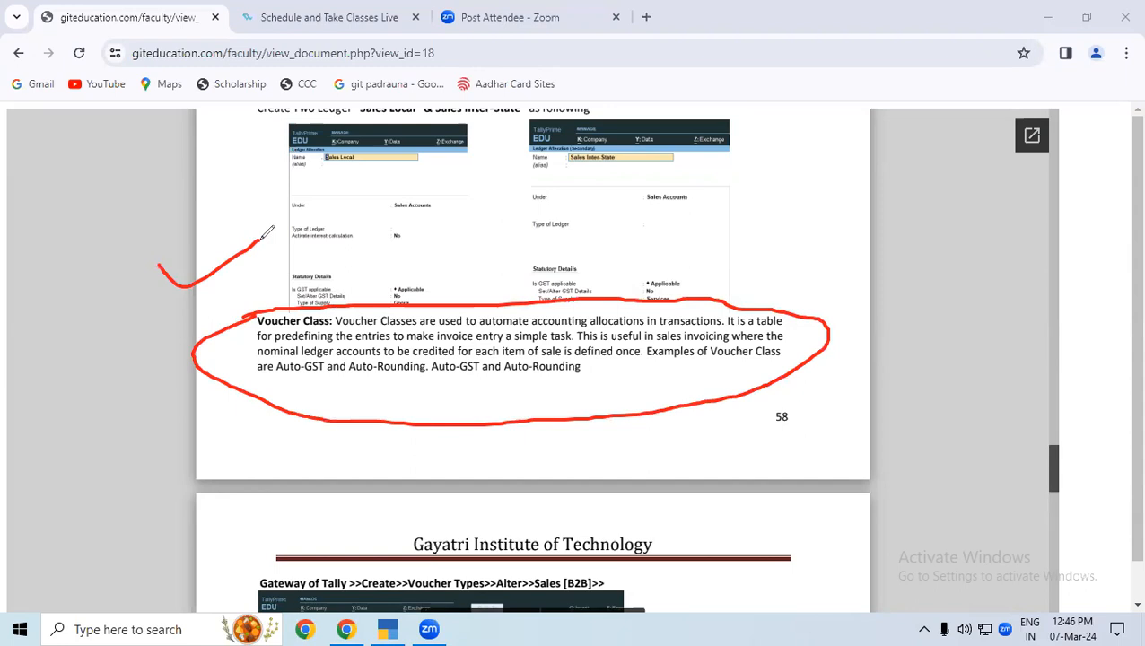
left_click_drag(135, 320, 254, 283)
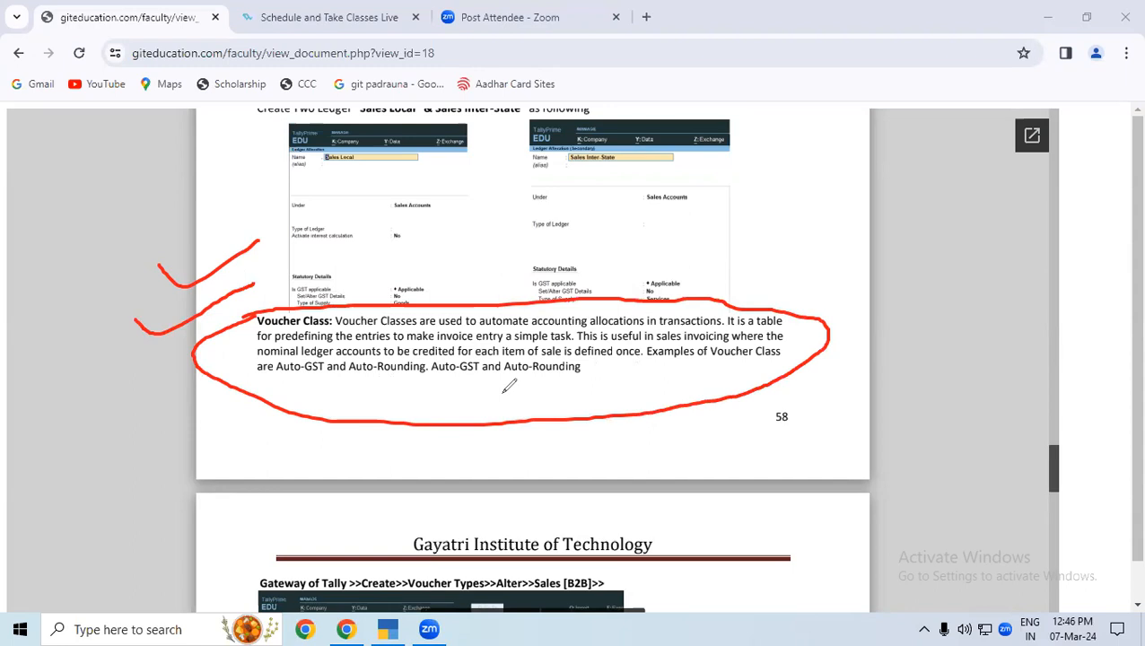
left_click_drag(595, 362, 649, 362)
left_click_drag(219, 320, 278, 298)
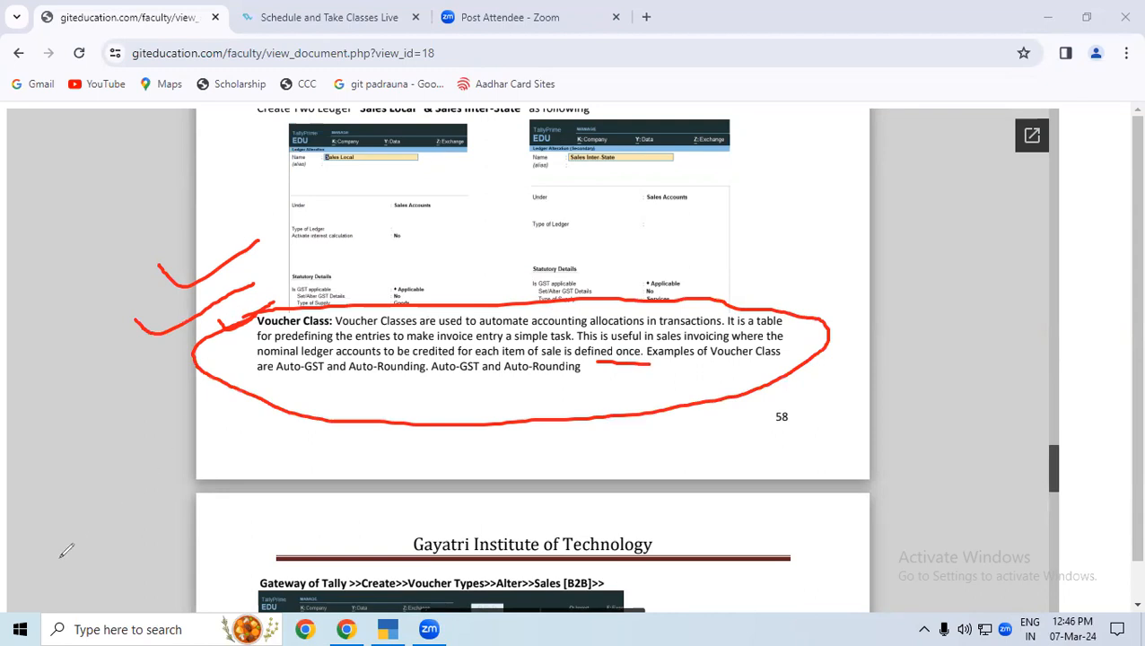
left_click(70, 400)
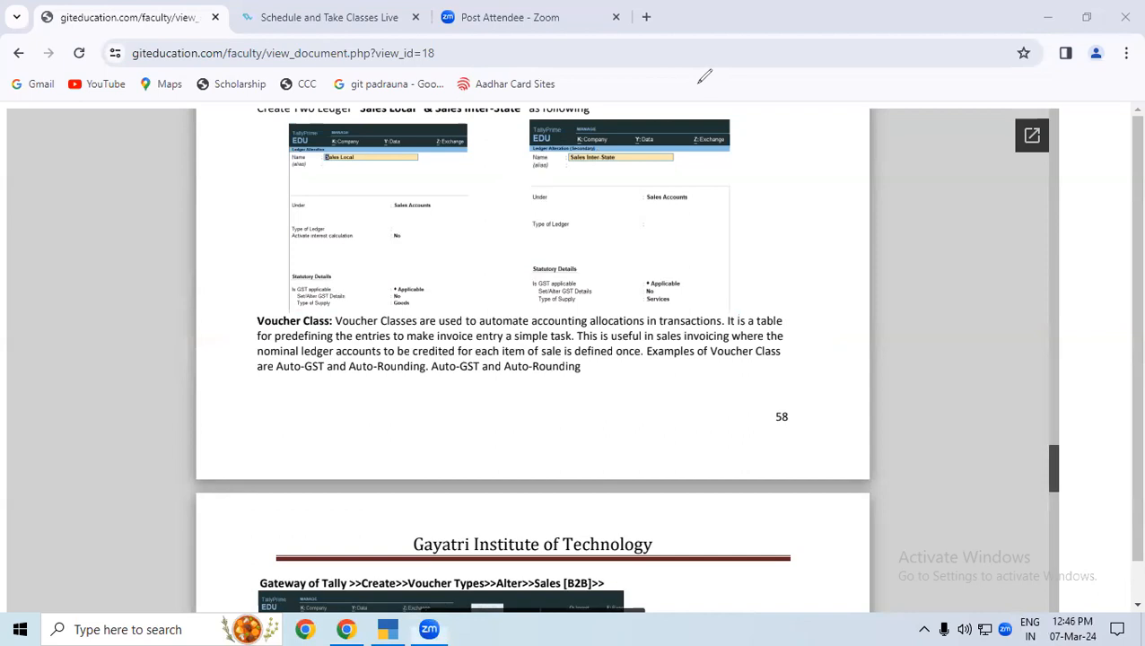